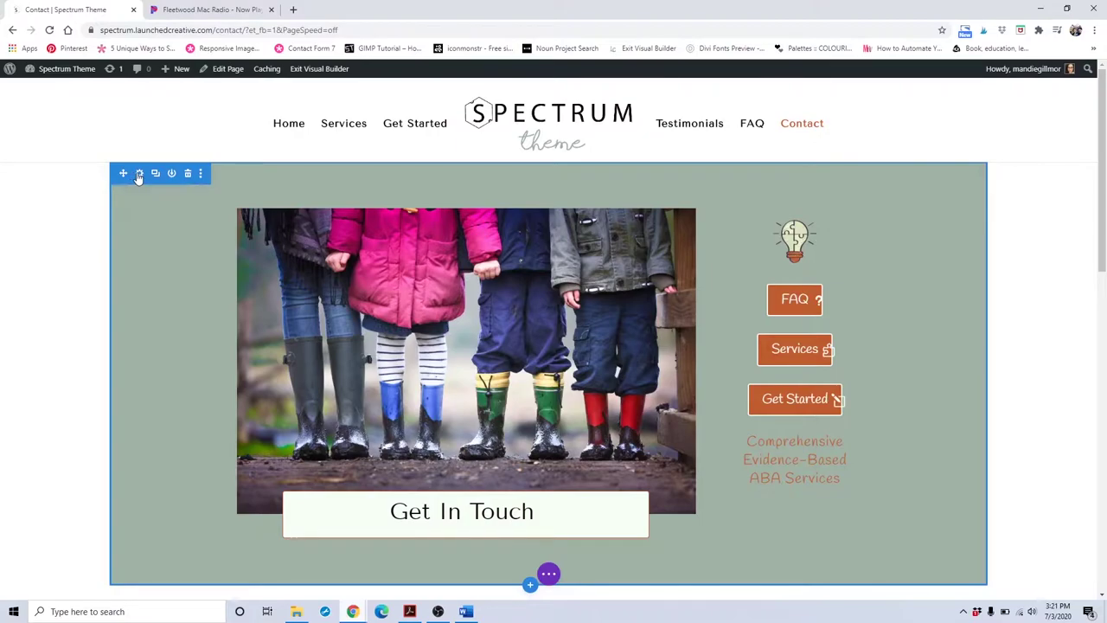
# Try the recent teal colour #0993a3 as the header section's background, then discard the change.
pyautogui.click(139, 175)
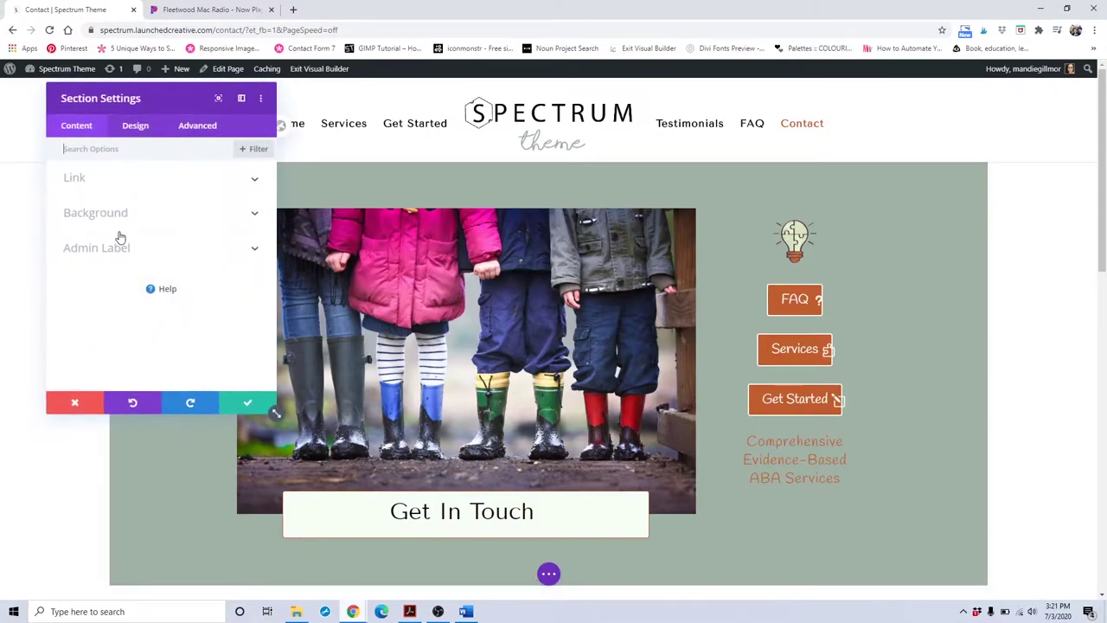
pyautogui.click(131, 213)
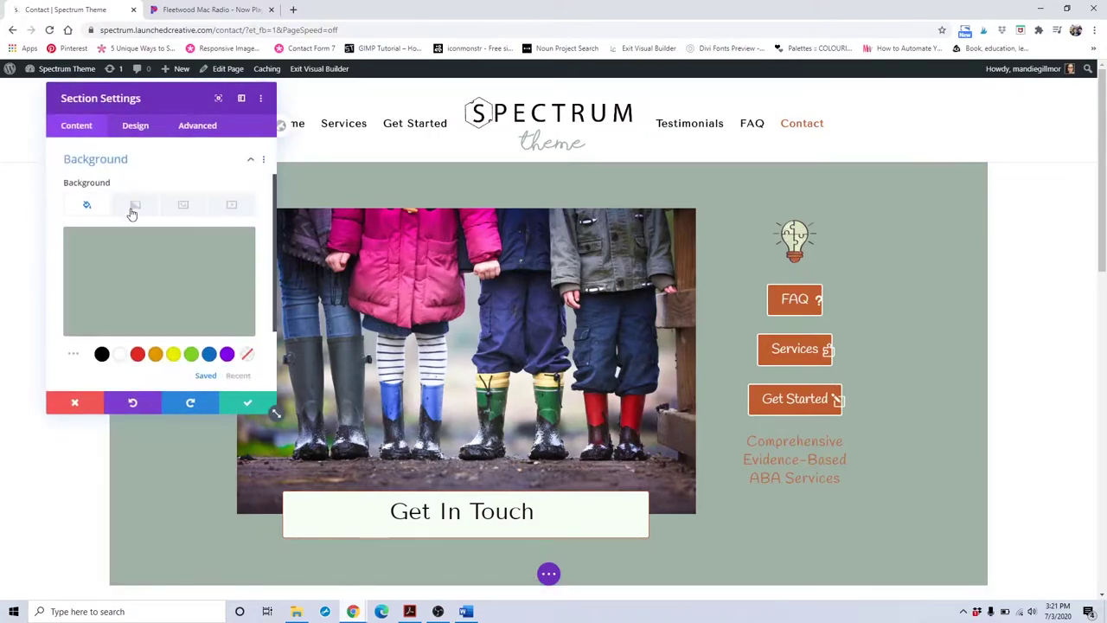
pyautogui.click(237, 371)
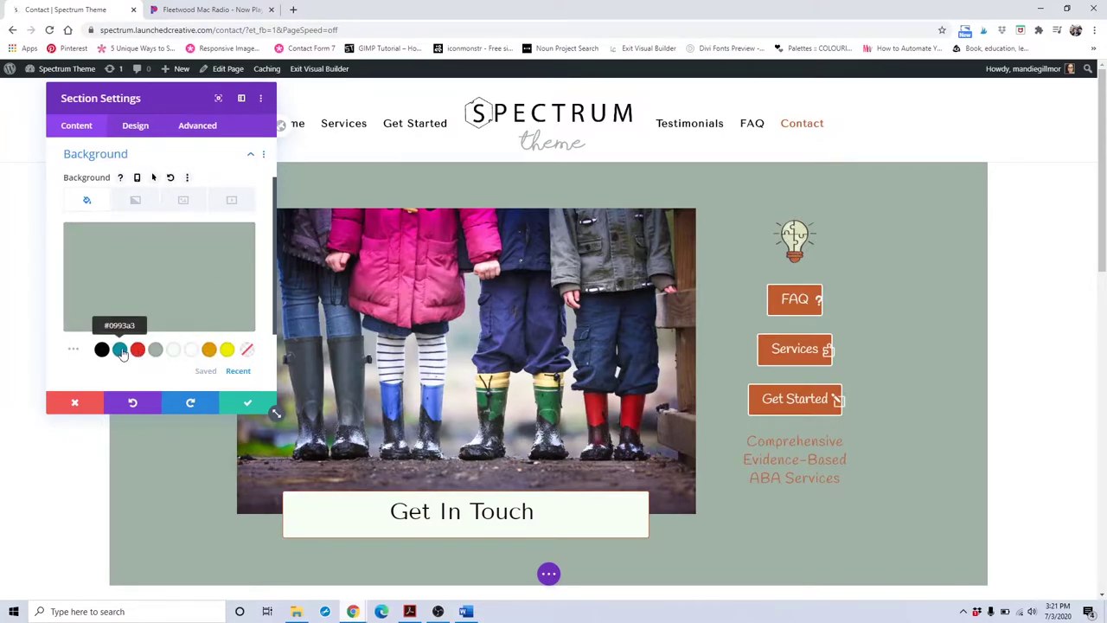
pyautogui.click(120, 349)
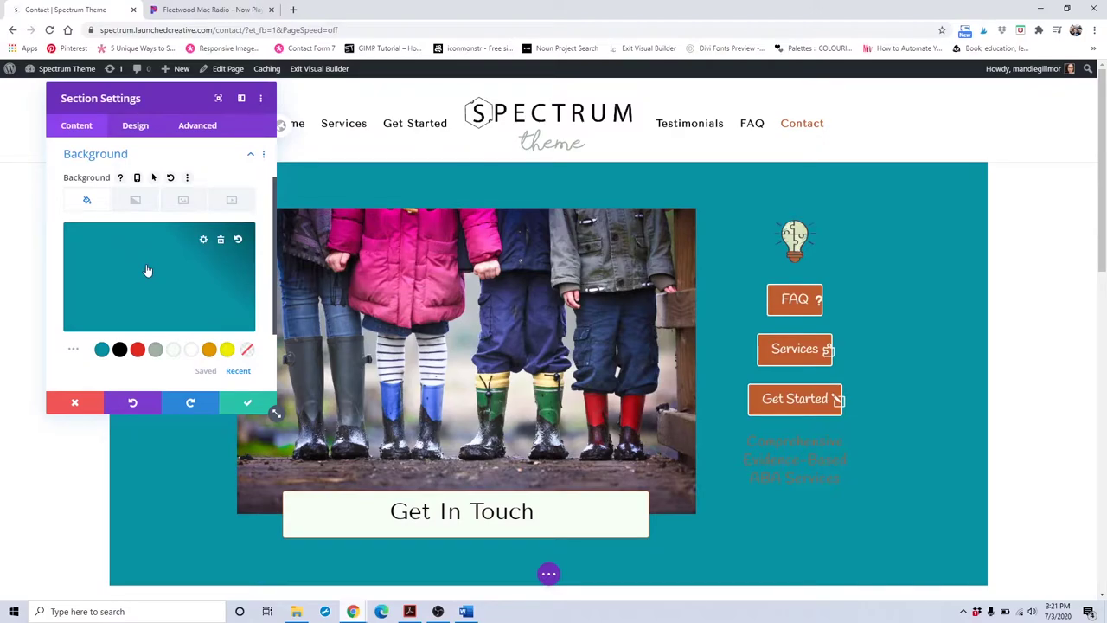
pyautogui.click(74, 404)
pyautogui.scroll(-1, 778, 248)
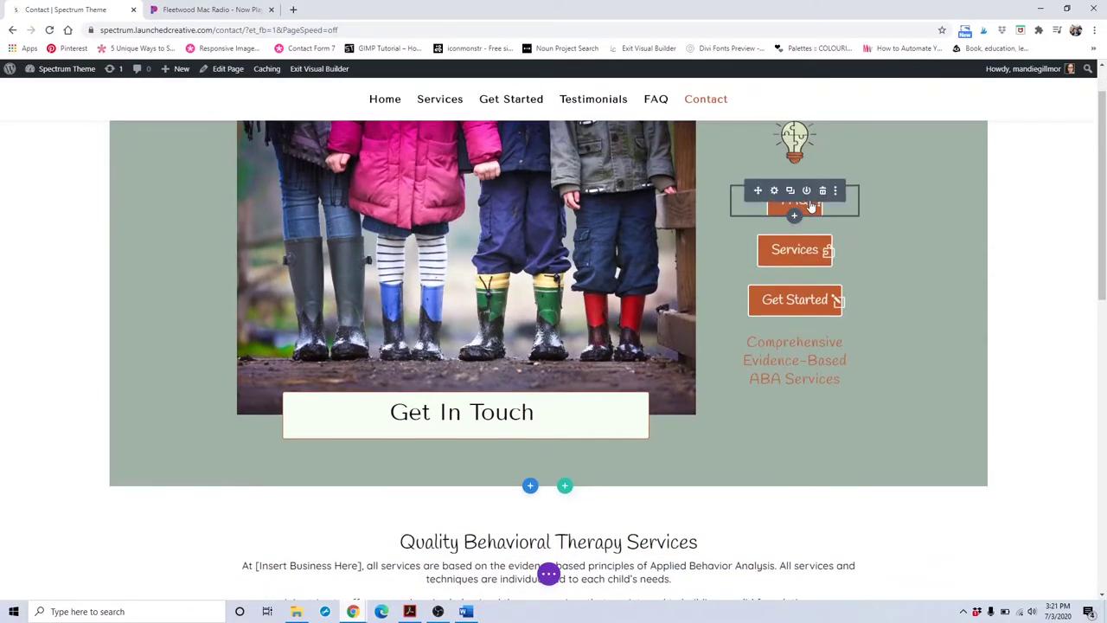
pyautogui.scroll(1, 787, 259)
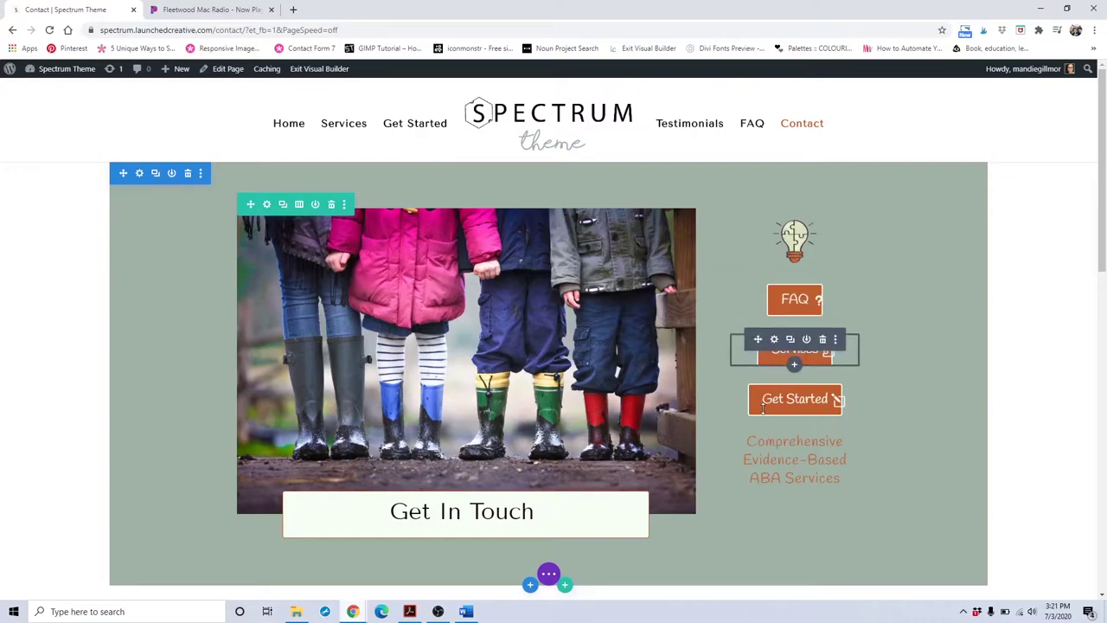
pyautogui.click(774, 290)
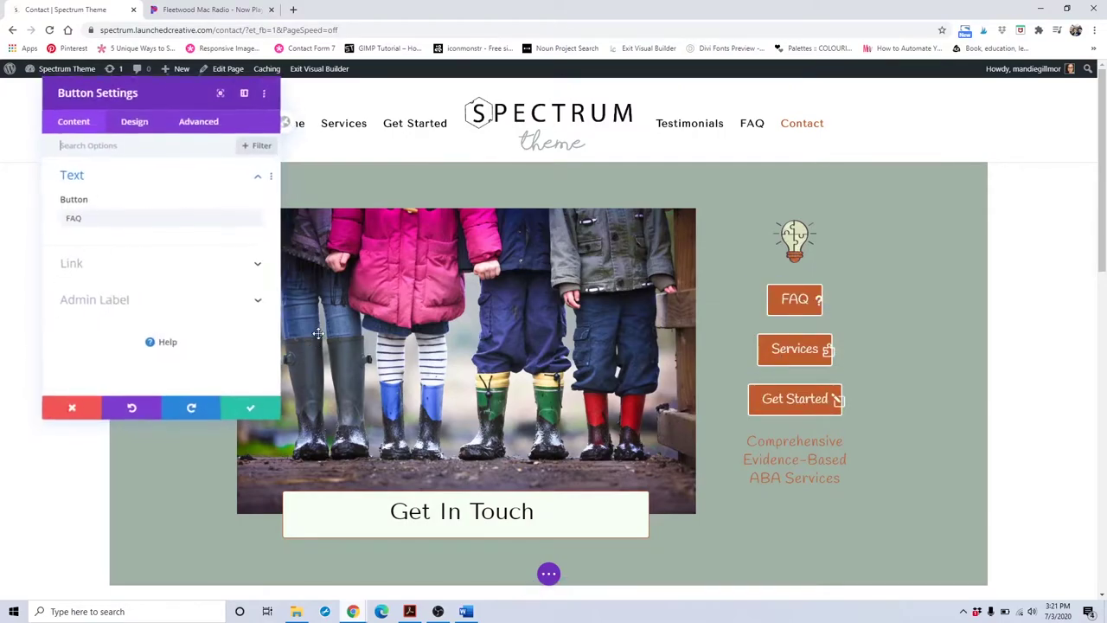
pyautogui.click(203, 218)
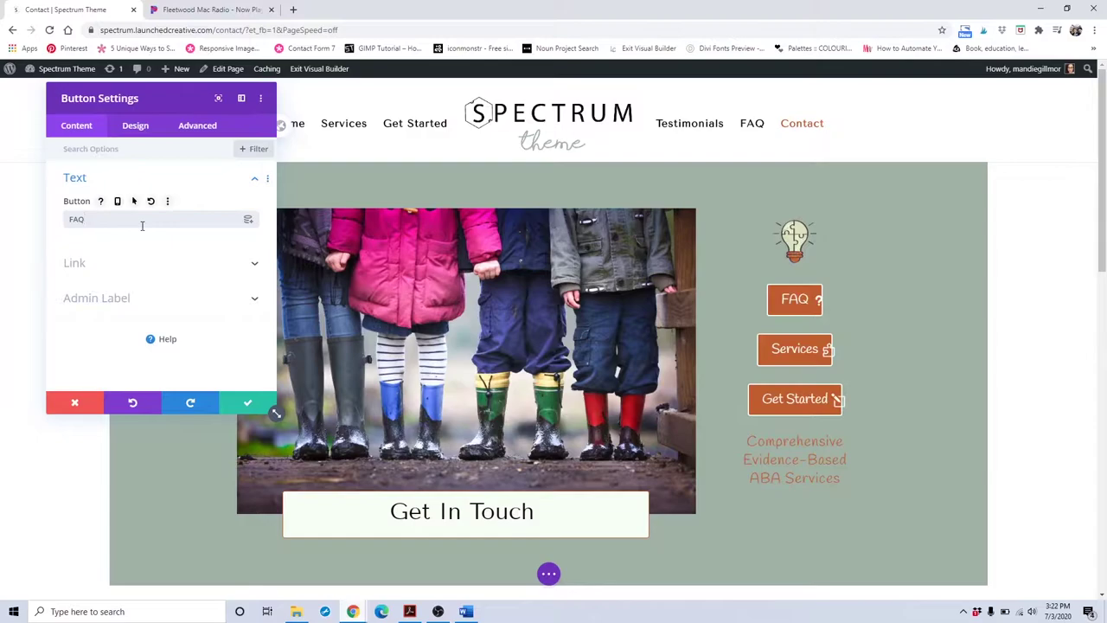
pyautogui.click(130, 268)
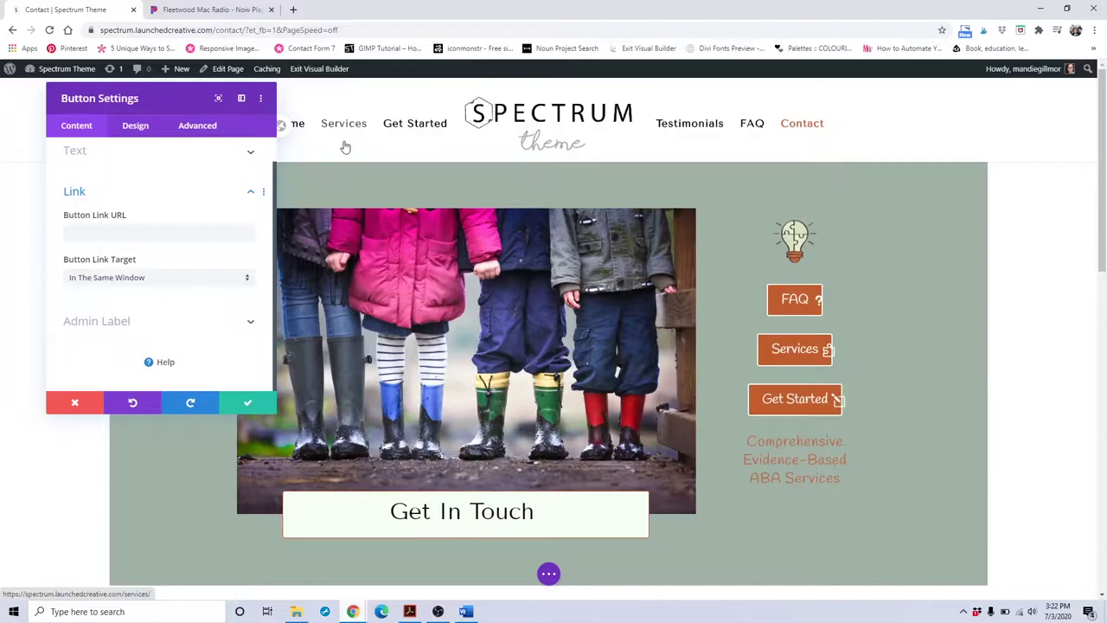
pyautogui.click(220, 230)
pyautogui.write('https://yourwebsite.com/services/#faq')
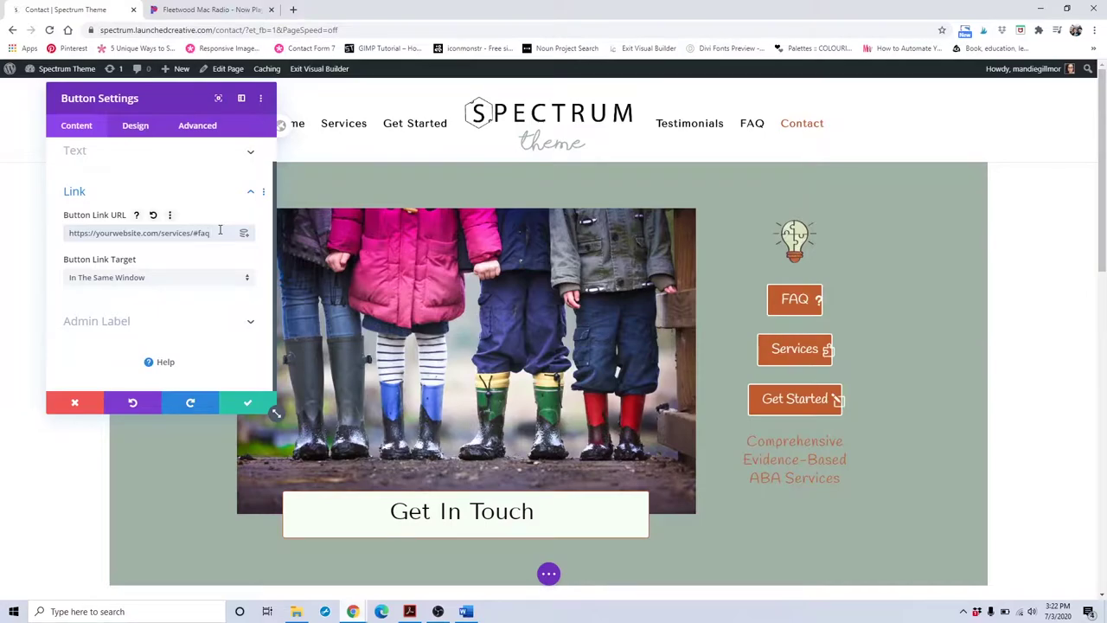
# Clear the FAQ button's link URL and close its settings.
pyautogui.moveTo(222, 232); pyautogui.dragTo(38, 239)
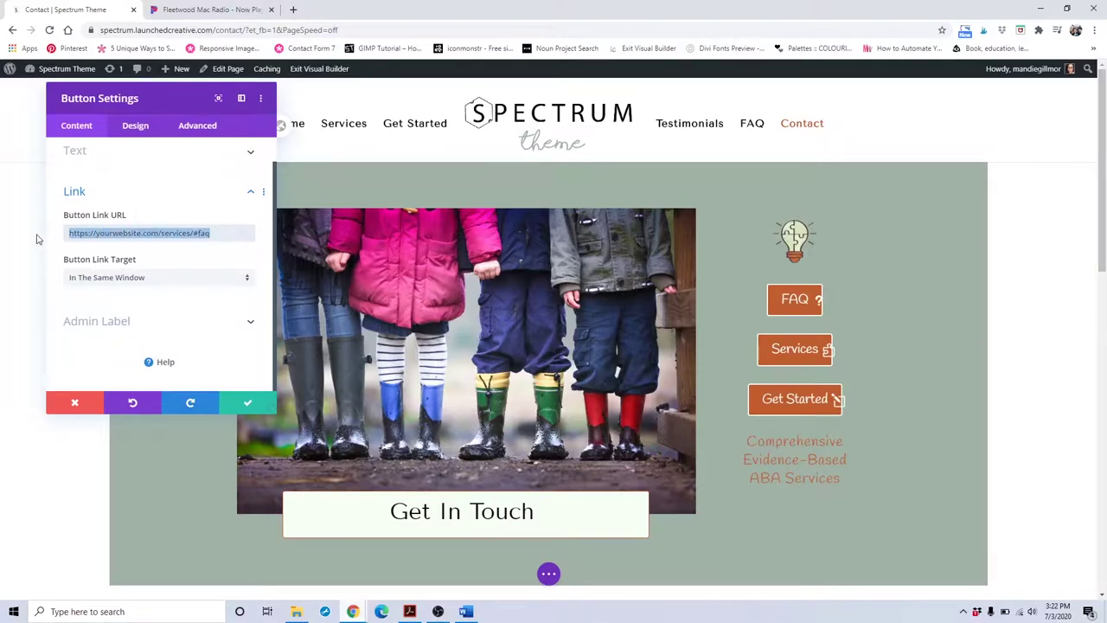
pyautogui.press('BackSpace')
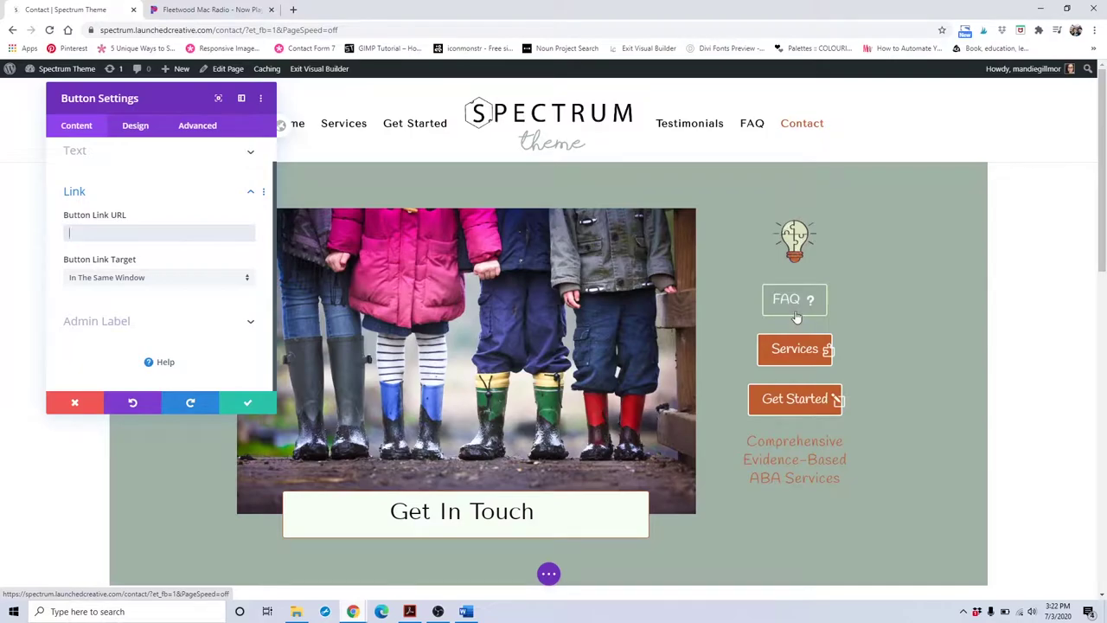
pyautogui.press('Escape')
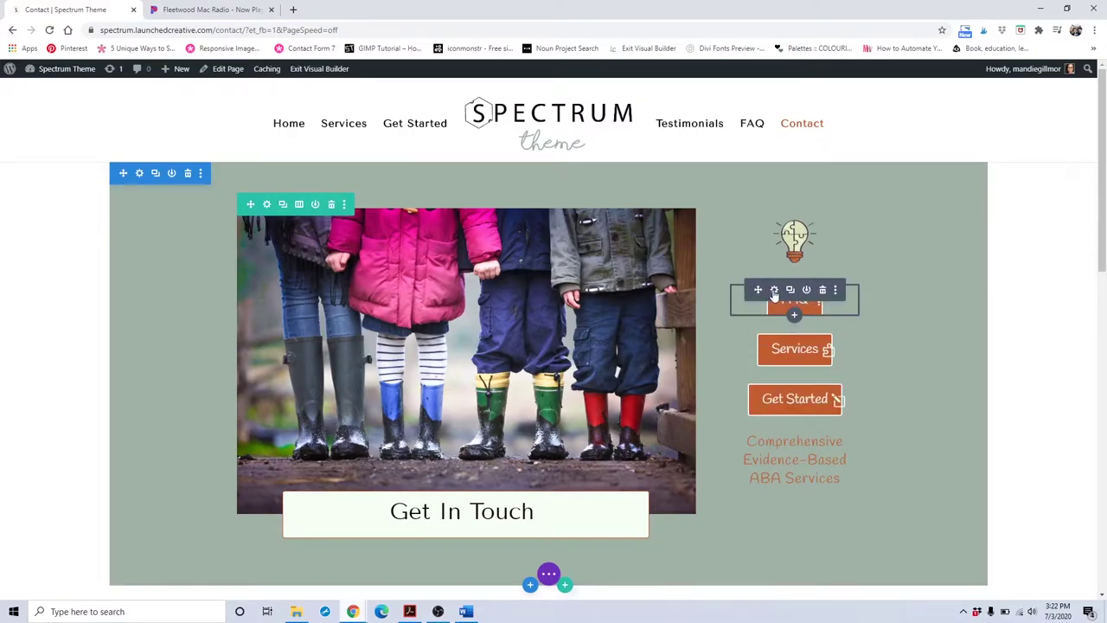
# Open the custom button styling options in the FAQ button's design settings.
pyautogui.click(774, 290)
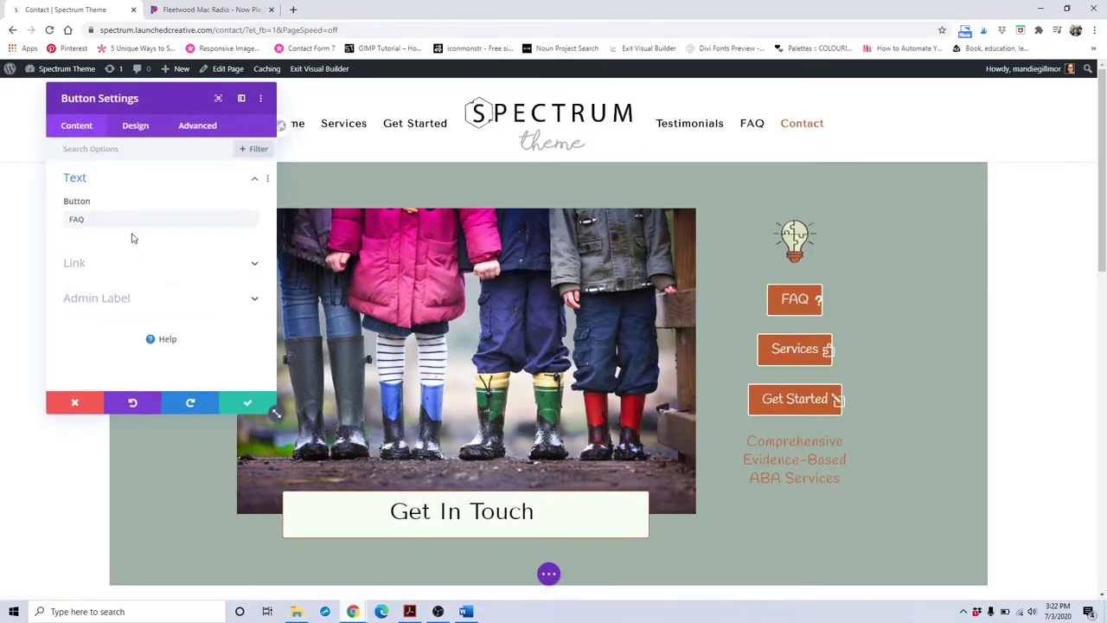
pyautogui.click(135, 127)
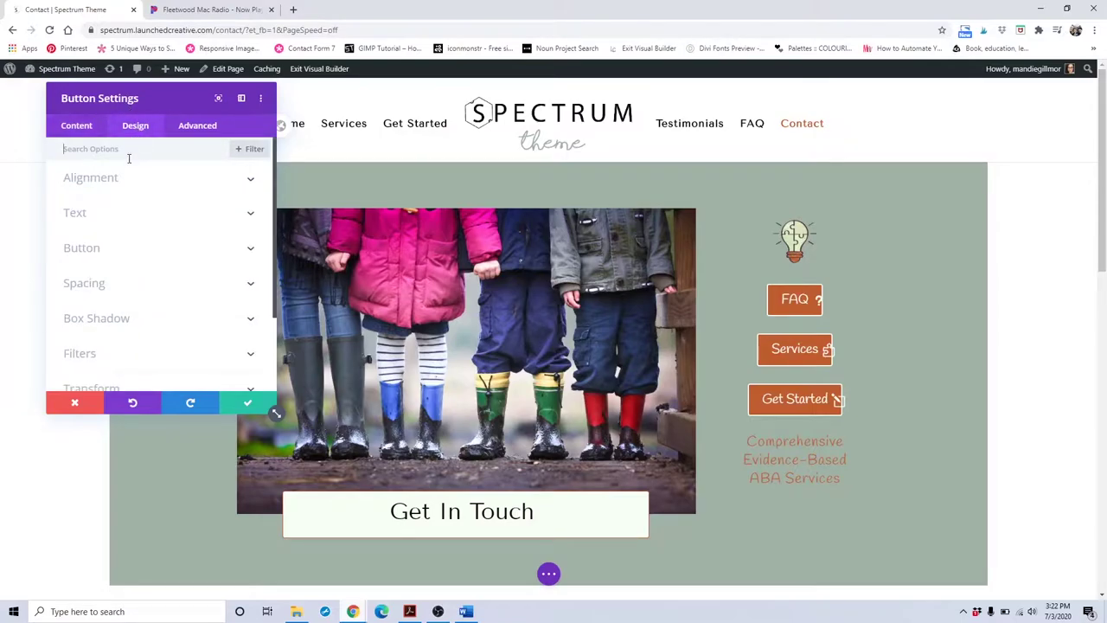
pyautogui.click(123, 257)
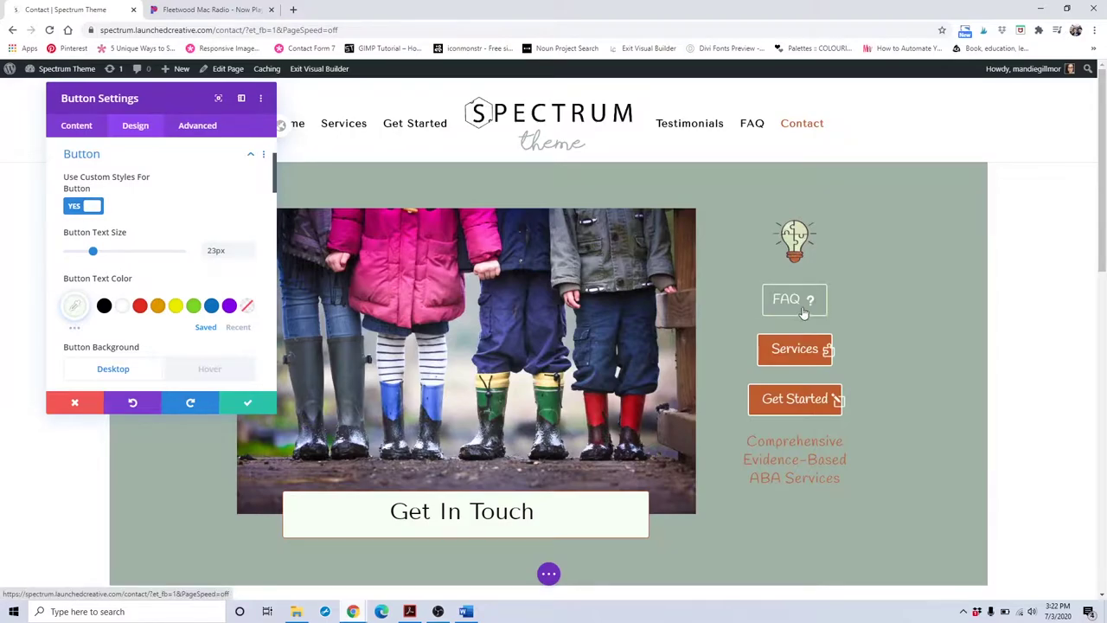
# Try a different text size on the FAQ button, then return it to 23px.
pyautogui.click(249, 255)
pyautogui.click(249, 255)
pyautogui.click(251, 250)
pyautogui.click(251, 250)
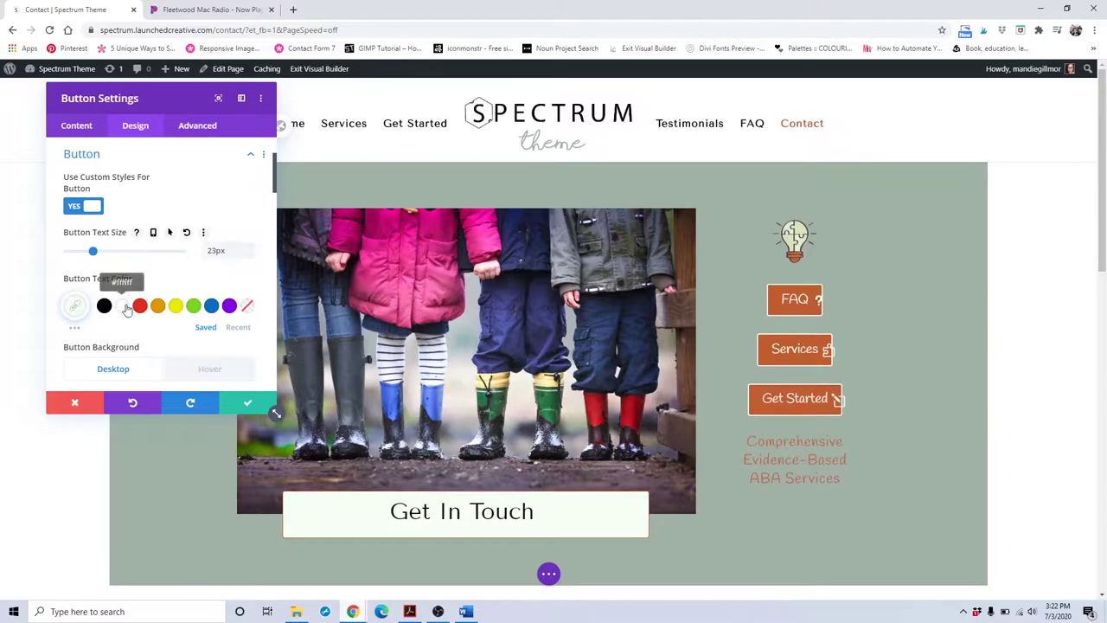
# Set the FAQ button's text color to black #000000.
pyautogui.scroll(-1, 112, 286)
pyautogui.click(104, 248)
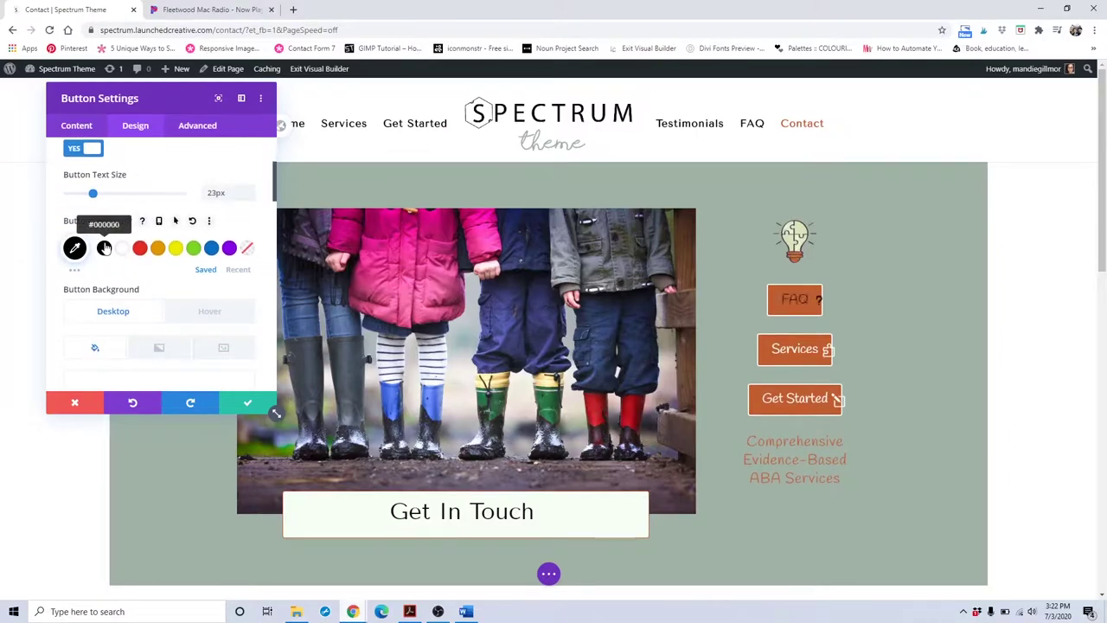
# Try the green #7cda24 as the FAQ button's background color, then reset the background.
pyautogui.scroll(-2, 104, 248)
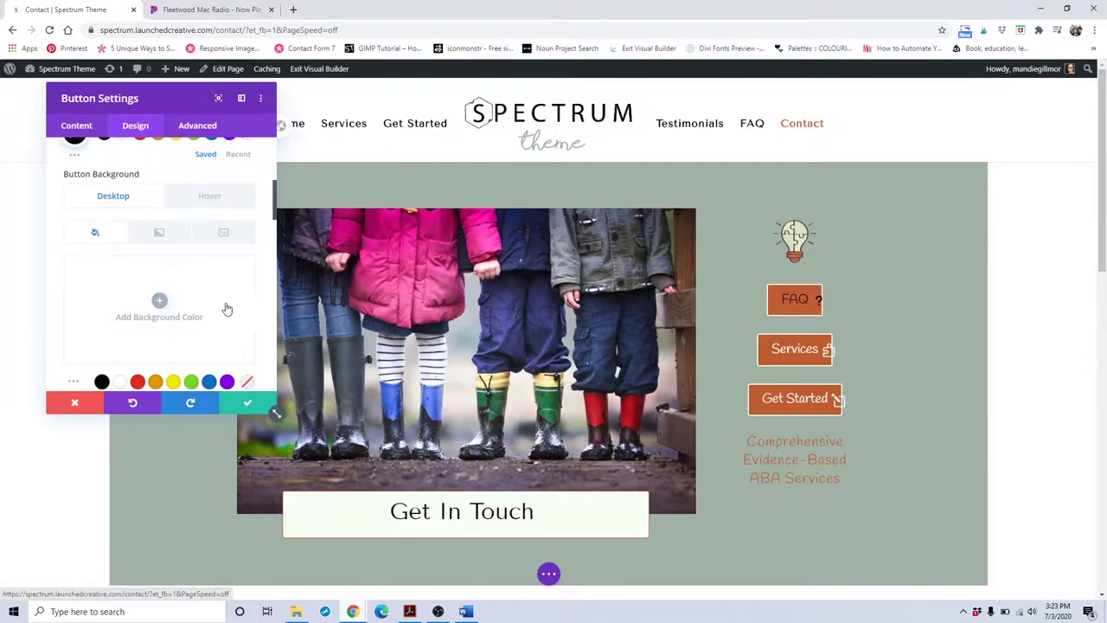
pyautogui.scroll(-1, 222, 306)
pyautogui.click(191, 325)
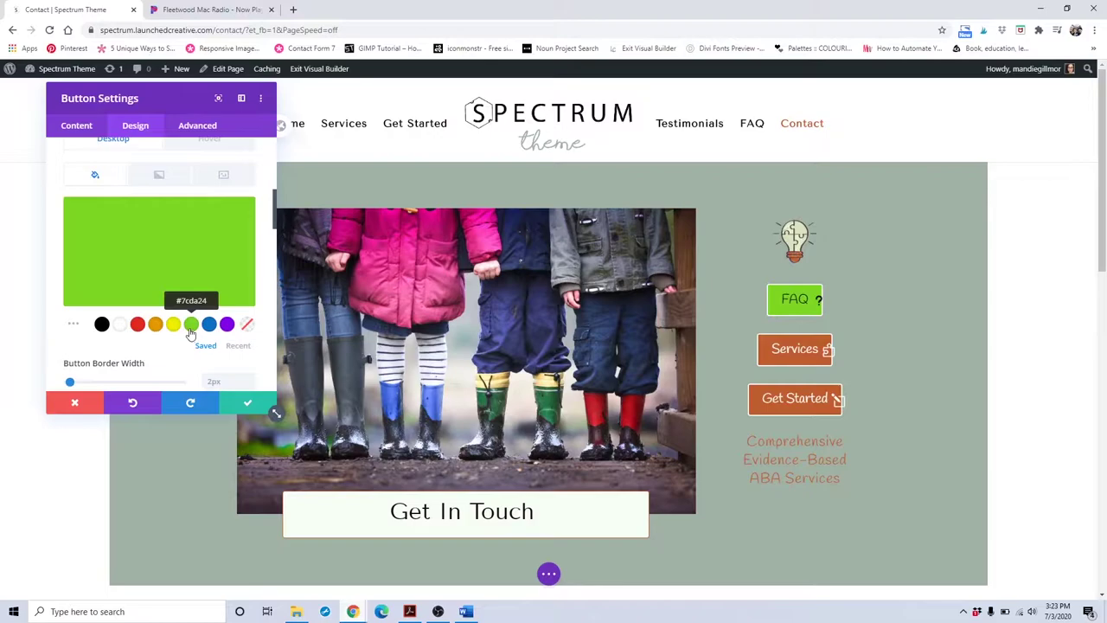
pyautogui.scroll(1, 191, 336)
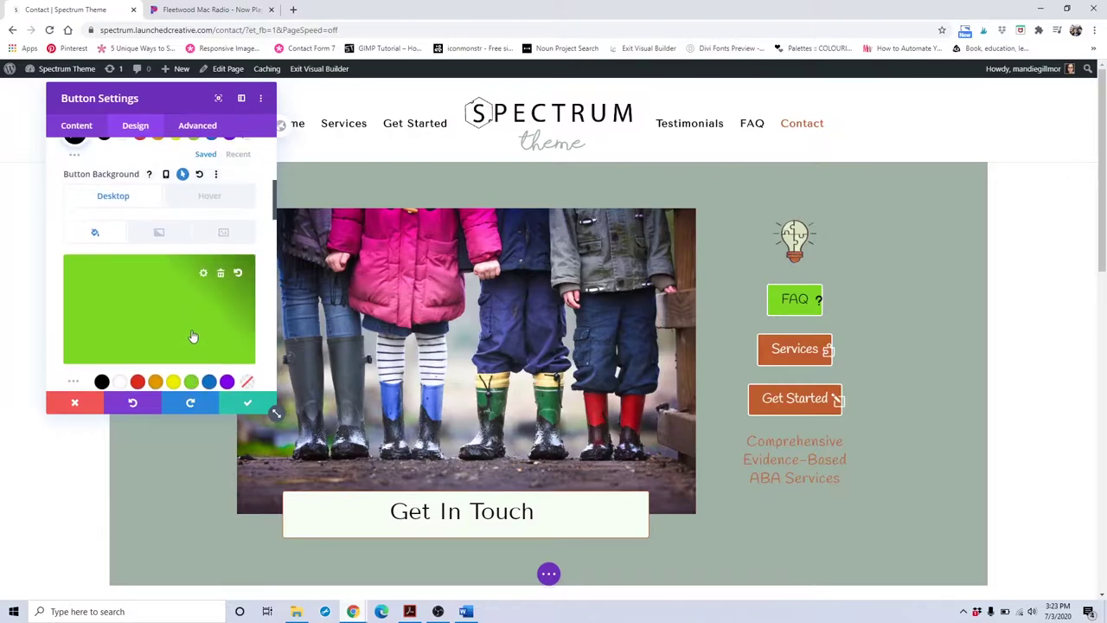
pyautogui.click(200, 175)
# Try different border widths on the FAQ button, then return the width to 2px.
pyautogui.scroll(-2, 194, 247)
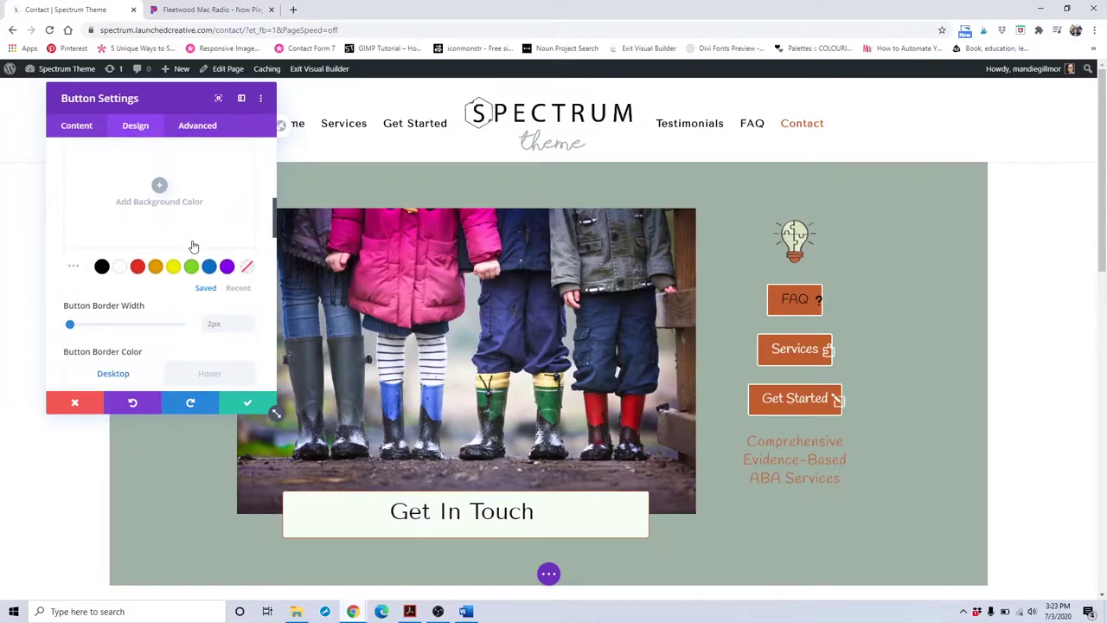
pyautogui.scroll(-1, 194, 247)
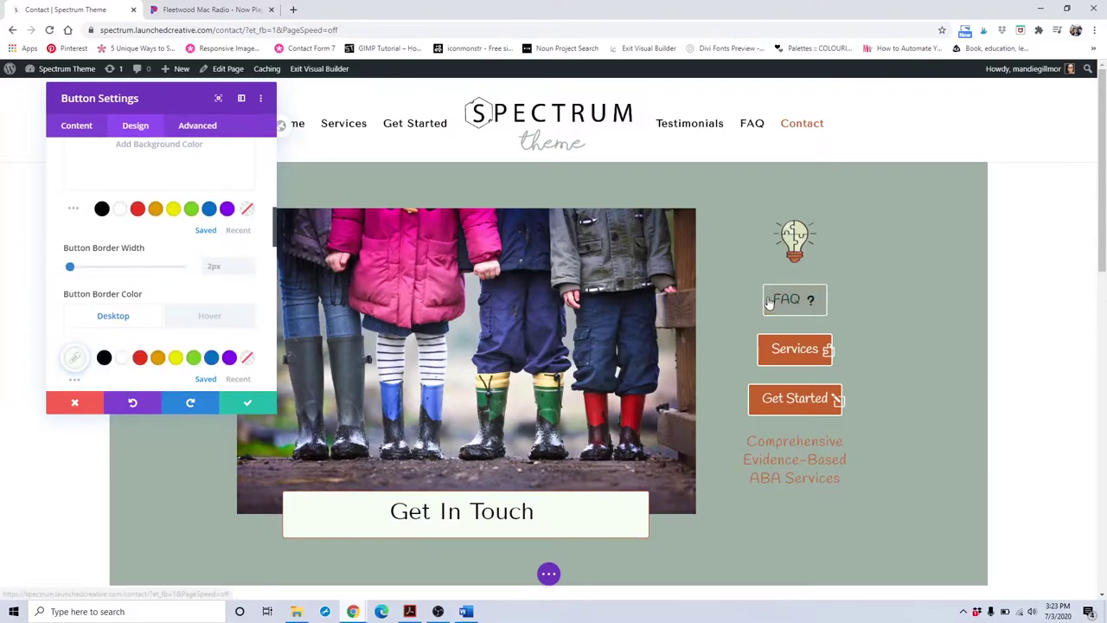
pyautogui.click(249, 271)
pyautogui.click(249, 271)
pyautogui.click(251, 268)
pyautogui.click(251, 267)
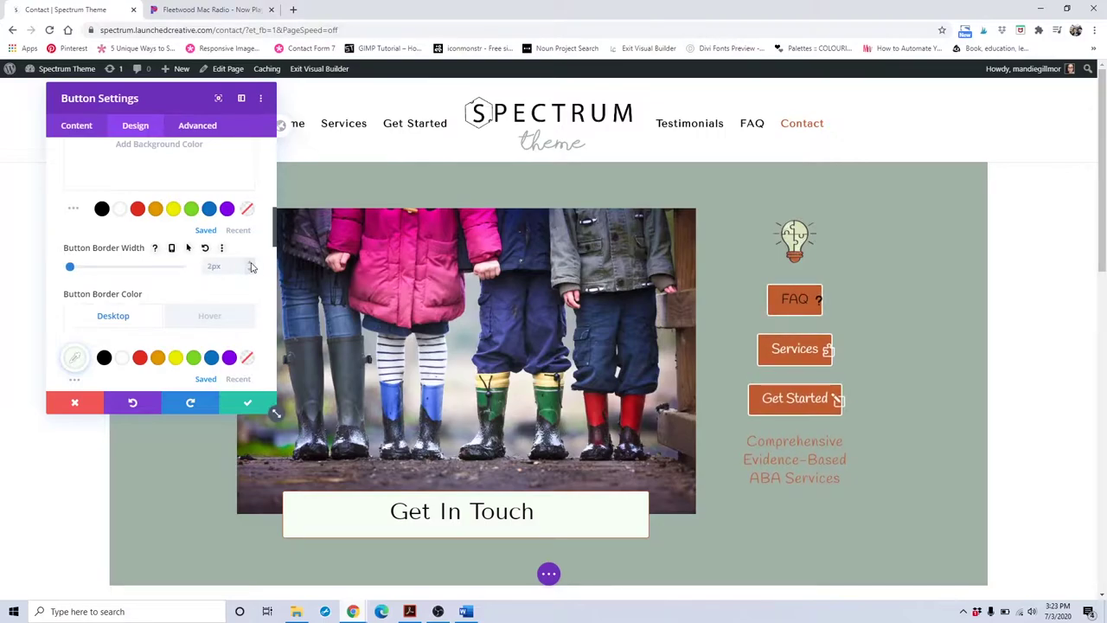
pyautogui.click(250, 267)
pyautogui.click(251, 267)
pyautogui.click(251, 274)
pyautogui.click(251, 273)
pyautogui.click(251, 273)
# Set the FAQ button's border color to black.
pyautogui.scroll(-1, 163, 319)
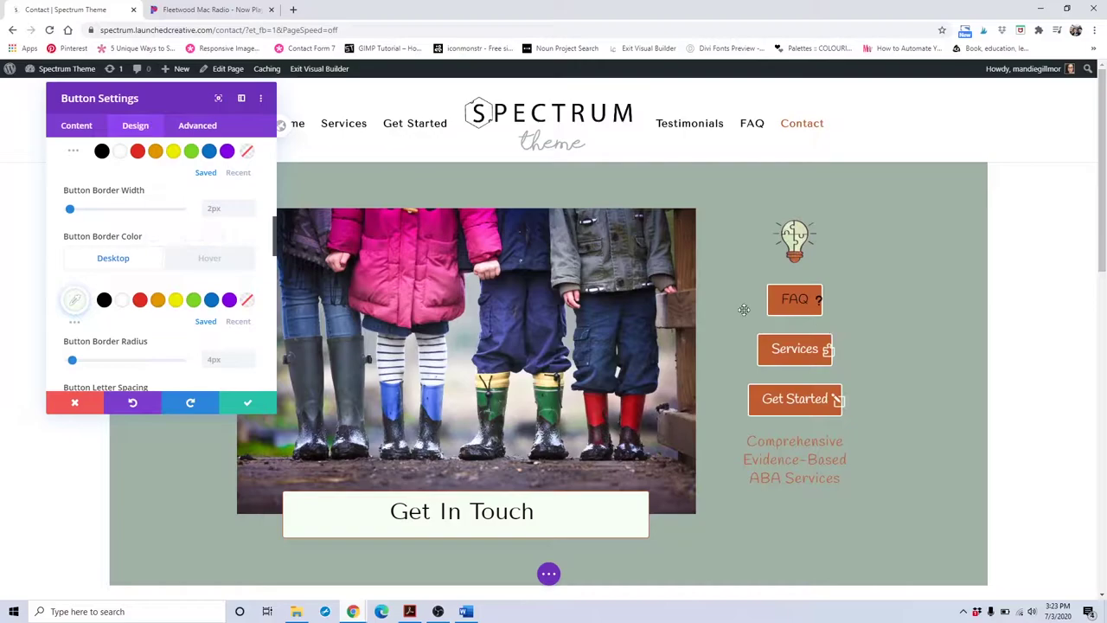
pyautogui.click(104, 302)
# Try border radii of 20px, 100px and 500px on the FAQ button, then set the radius to 0px.
pyautogui.scroll(-1, 110, 308)
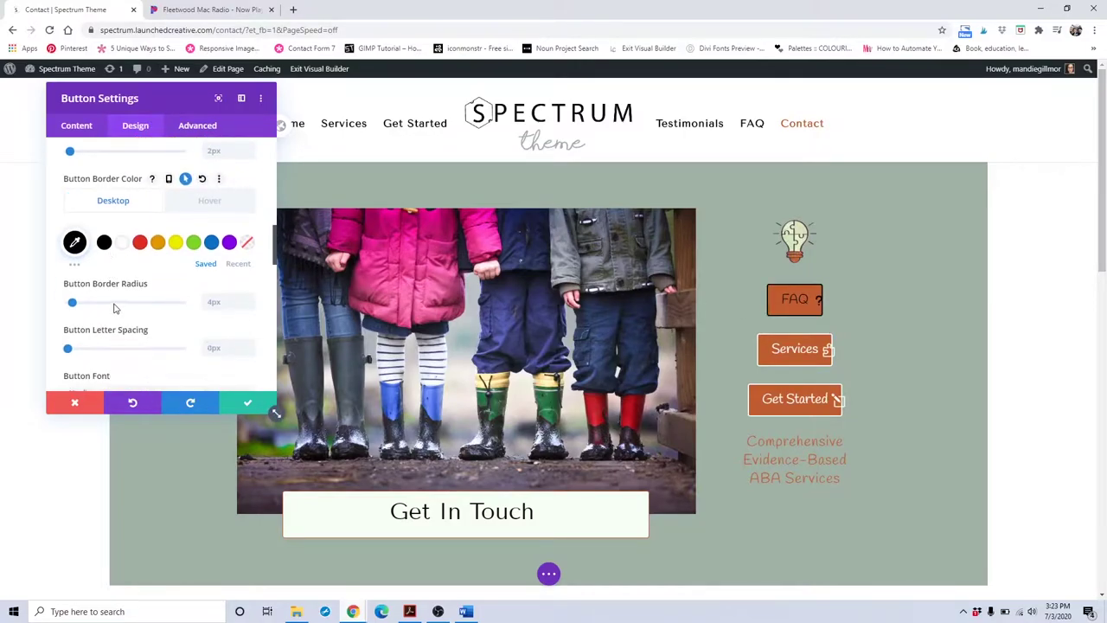
pyautogui.doubleClick(230, 303)
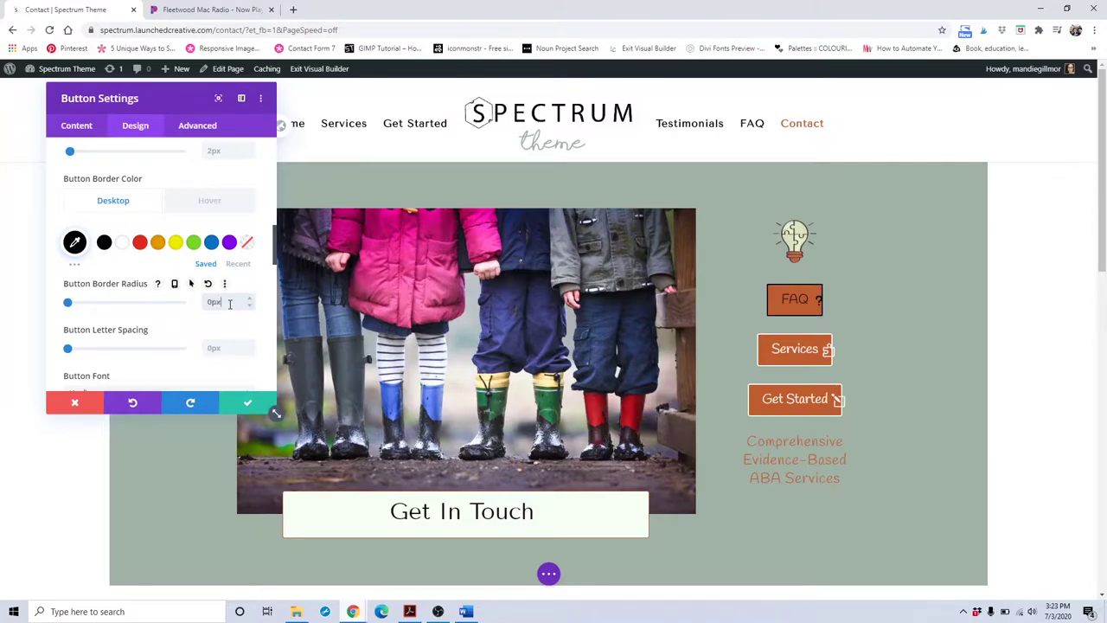
pyautogui.doubleClick(230, 302)
pyautogui.write('20')
pyautogui.doubleClick(229, 303)
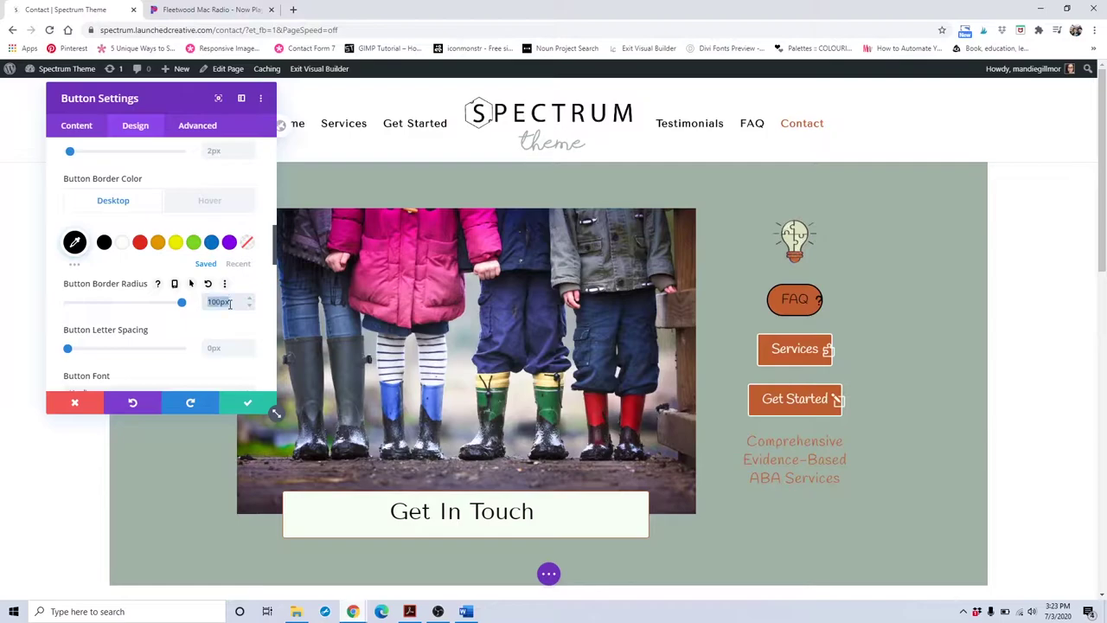
pyautogui.write('500')
pyautogui.doubleClick(229, 303)
pyautogui.write('0')
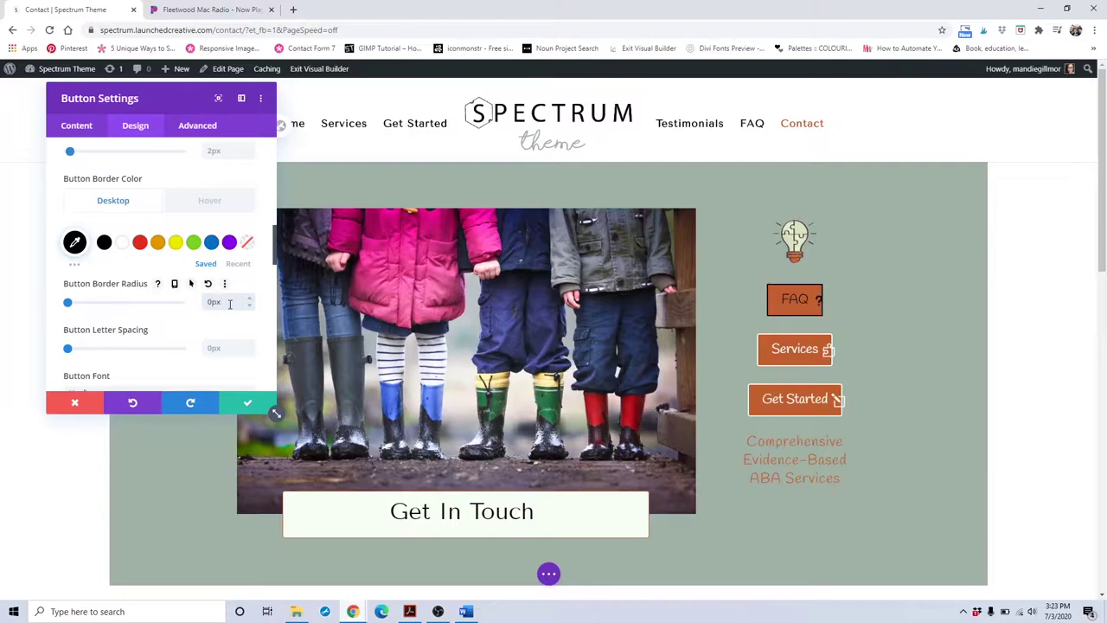
# Try a letter spacing of 2px on the FAQ button's text, then return it to 0px.
pyautogui.scroll(-1, 229, 303)
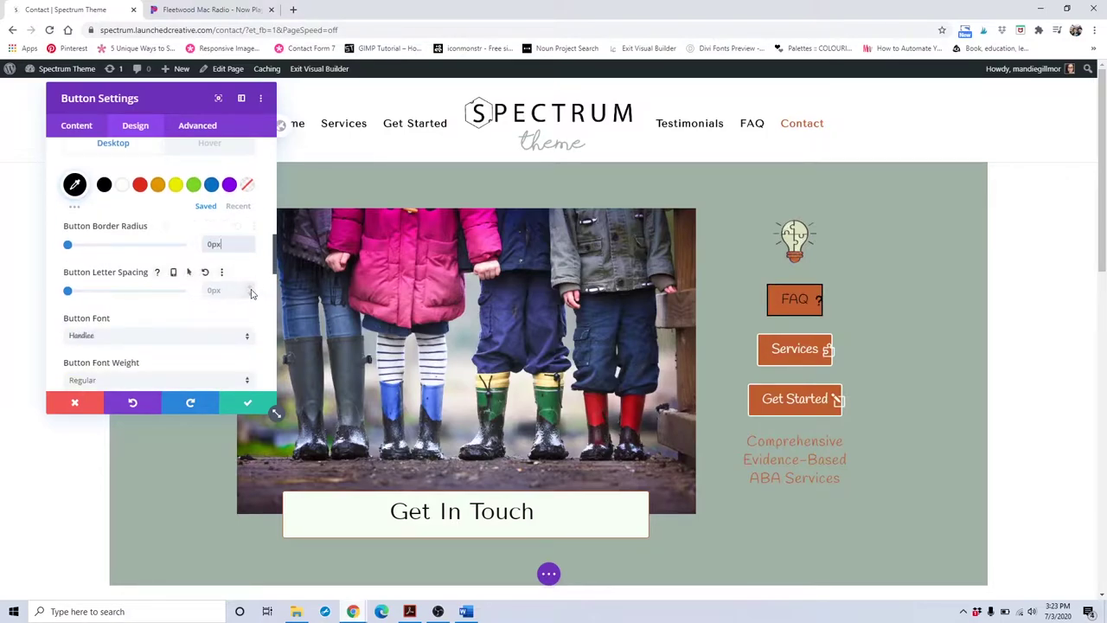
pyautogui.scroll(2, 247, 292)
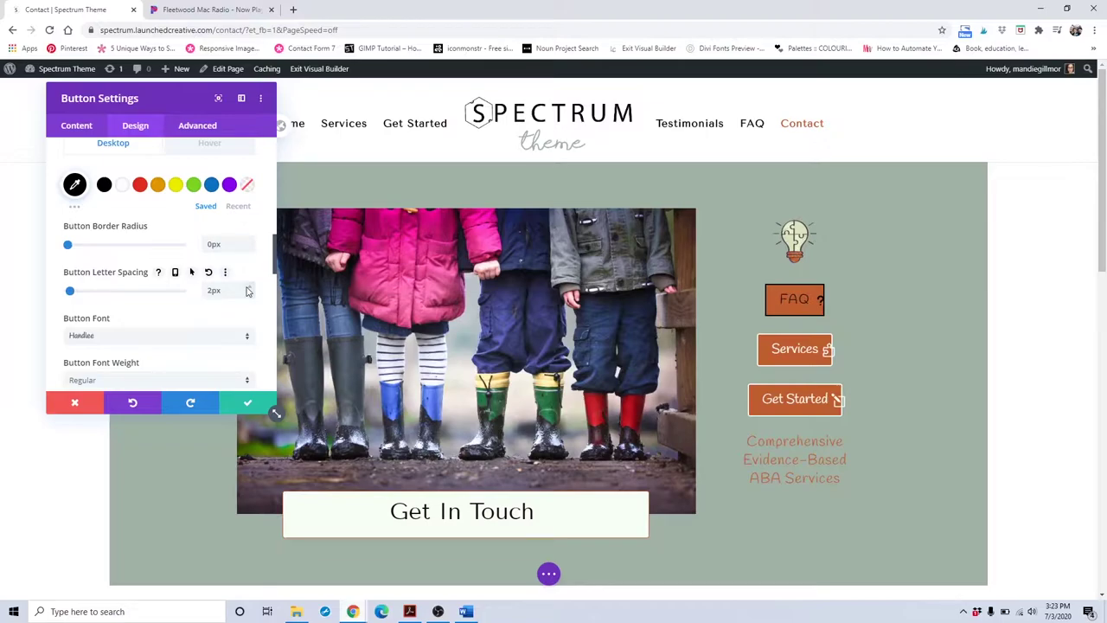
pyautogui.scroll(-2, 249, 297)
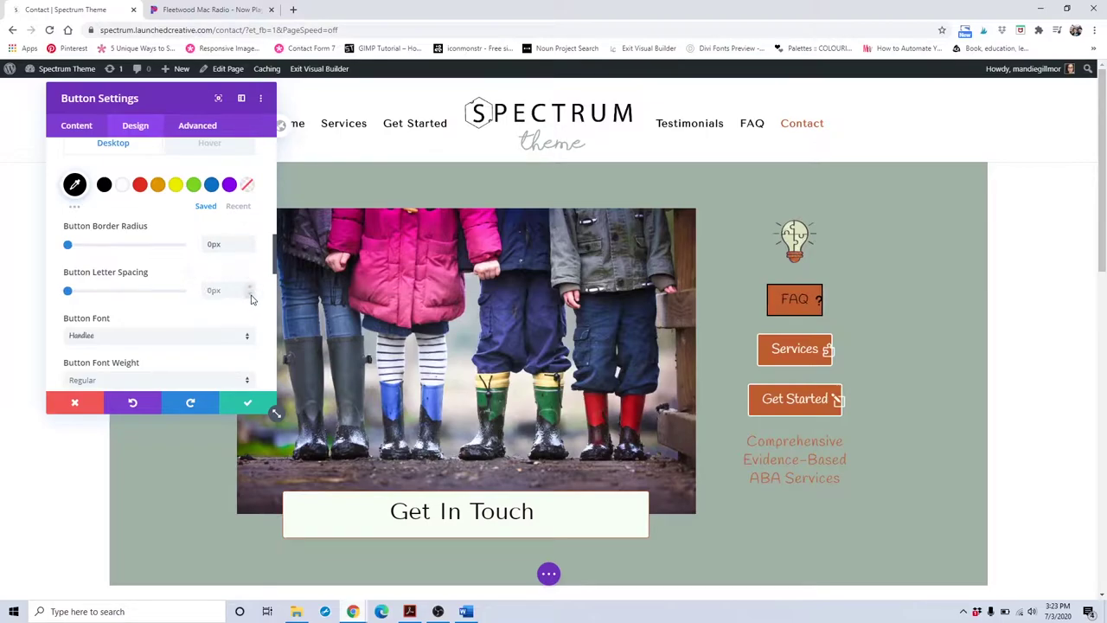
# Change the FAQ button's font to Default.
pyautogui.scroll(-2, 208, 298)
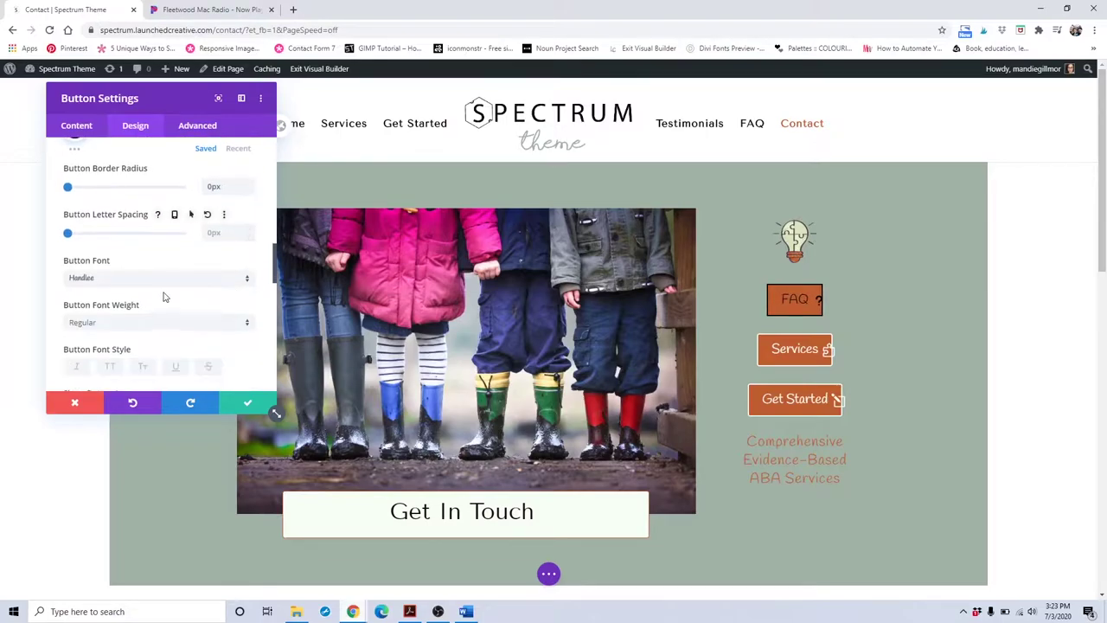
pyautogui.click(111, 278)
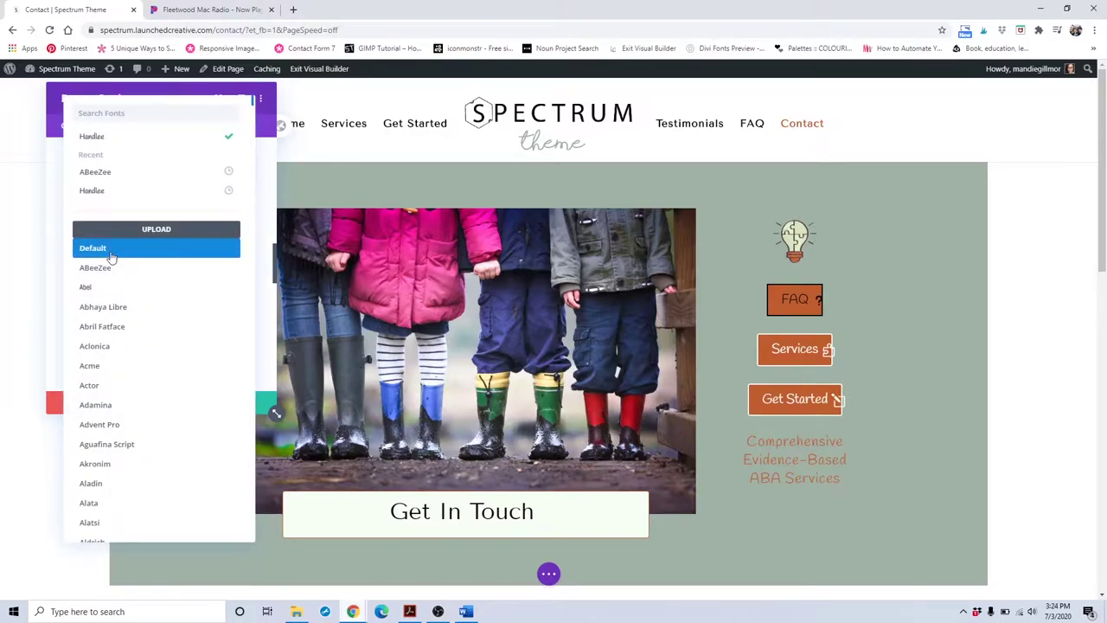
pyautogui.click(112, 257)
pyautogui.scroll(-4, 111, 257)
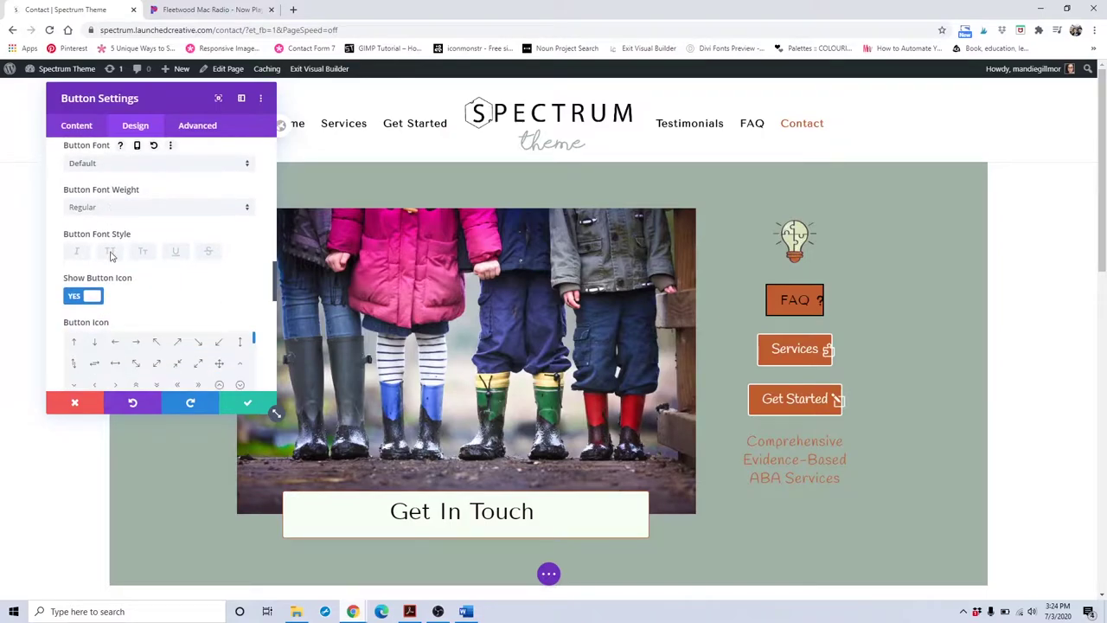
# Try the circled double right arrow as the FAQ button's icon and set the icon color to red #e02b20.
pyautogui.click(219, 305)
pyautogui.click(177, 348)
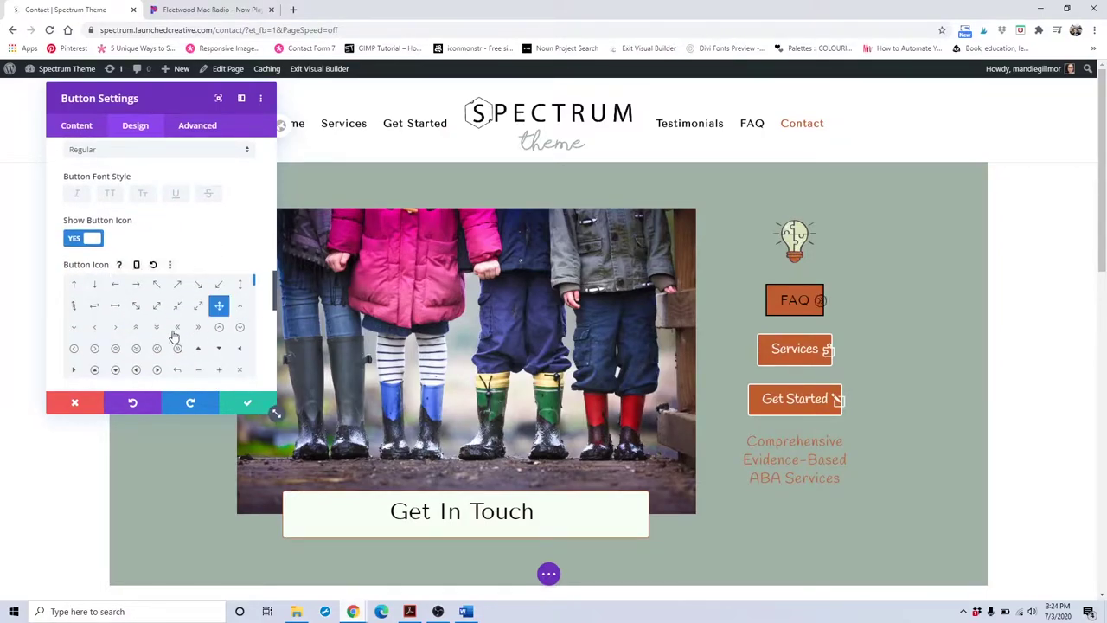
pyautogui.scroll(-1, 167, 291)
pyautogui.scroll(-4, 178, 268)
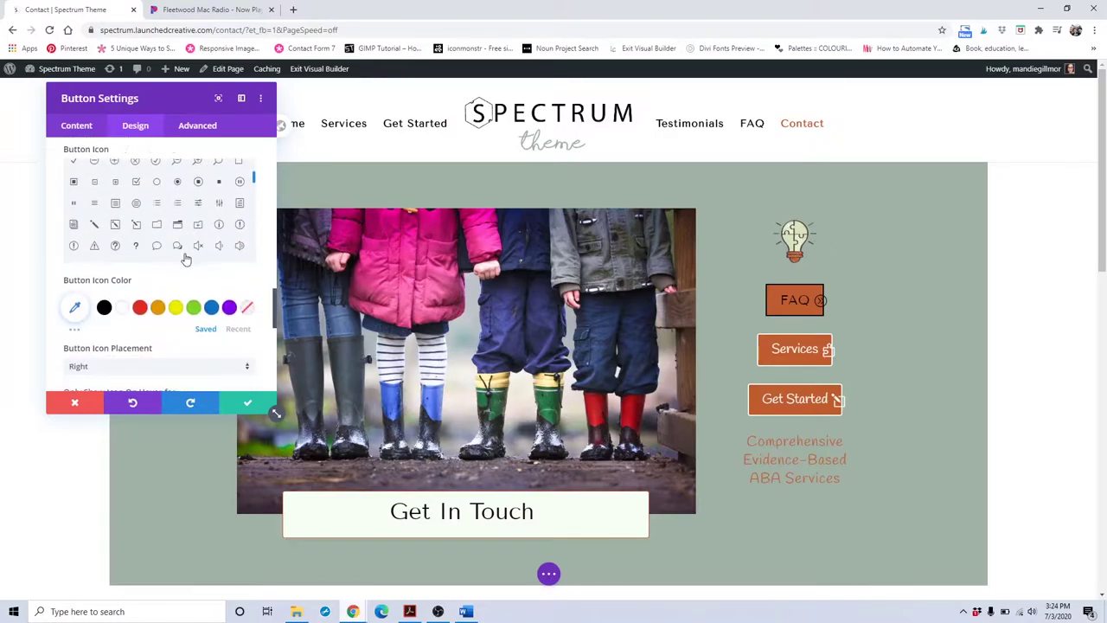
pyautogui.click(139, 309)
pyautogui.scroll(-1, 141, 298)
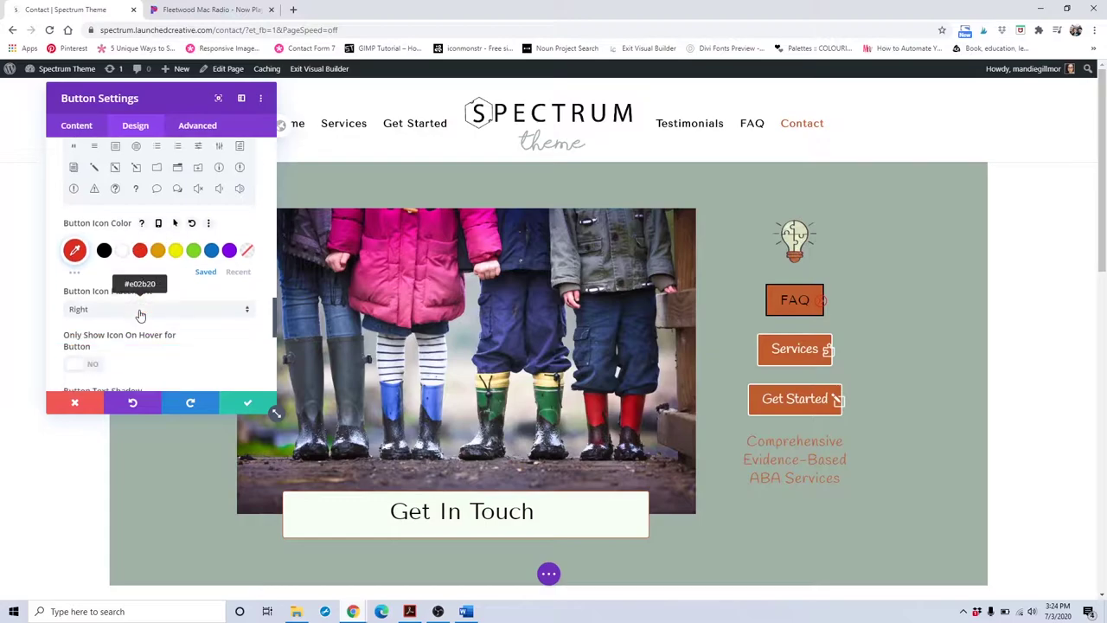
# Try placing the FAQ button's icon on the Left and showing it only on hover.
pyautogui.click(136, 314)
pyautogui.click(116, 338)
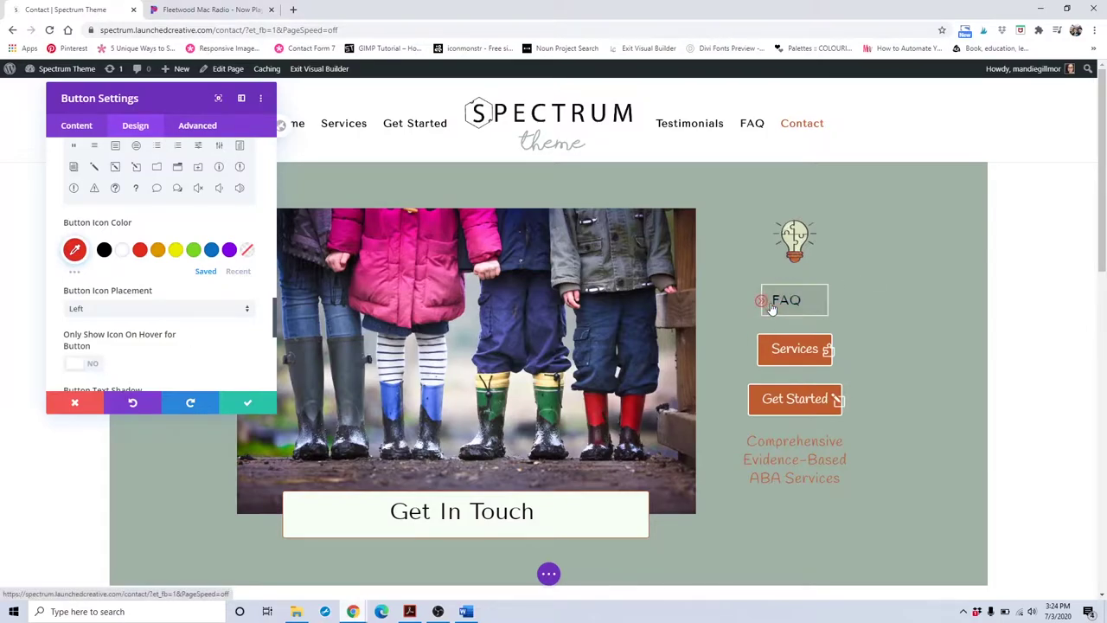
pyautogui.click(91, 363)
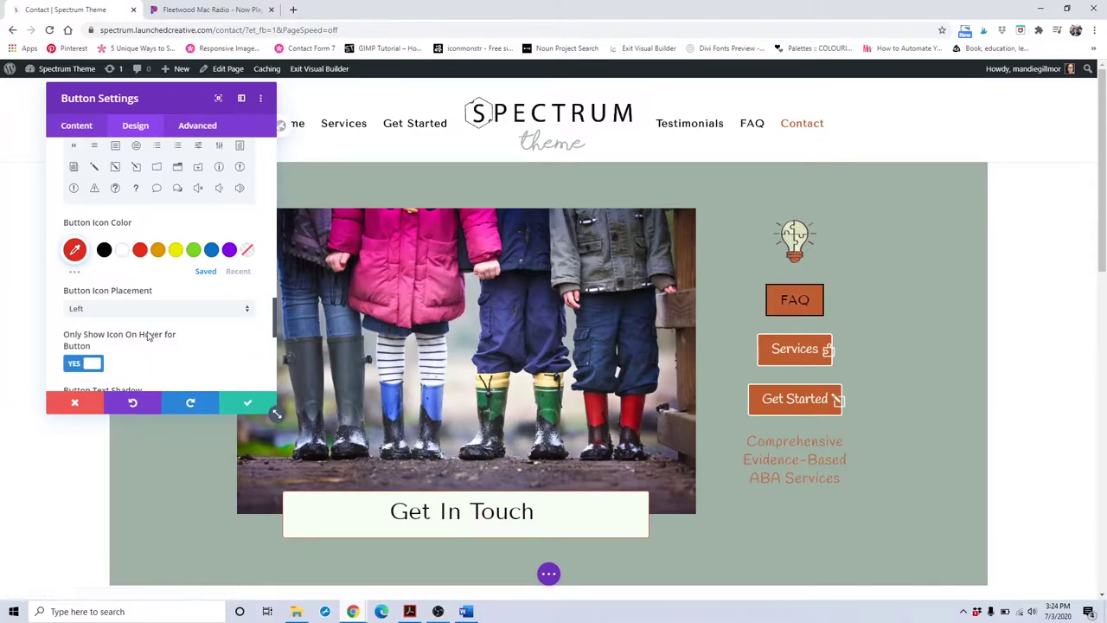
pyautogui.scroll(-5, 147, 340)
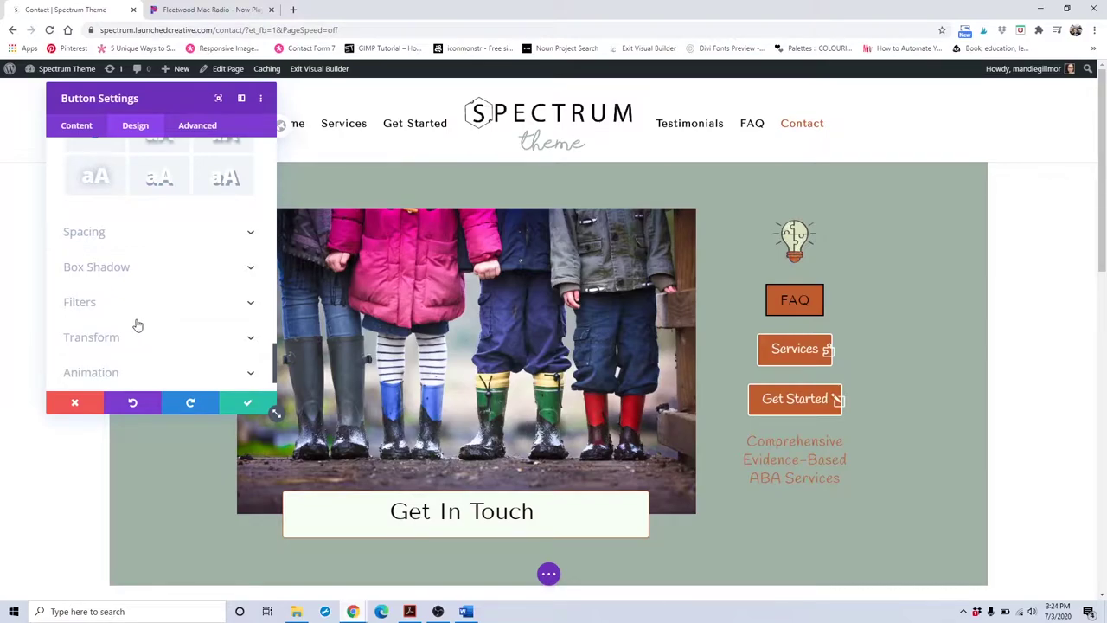
pyautogui.scroll(-1, 112, 349)
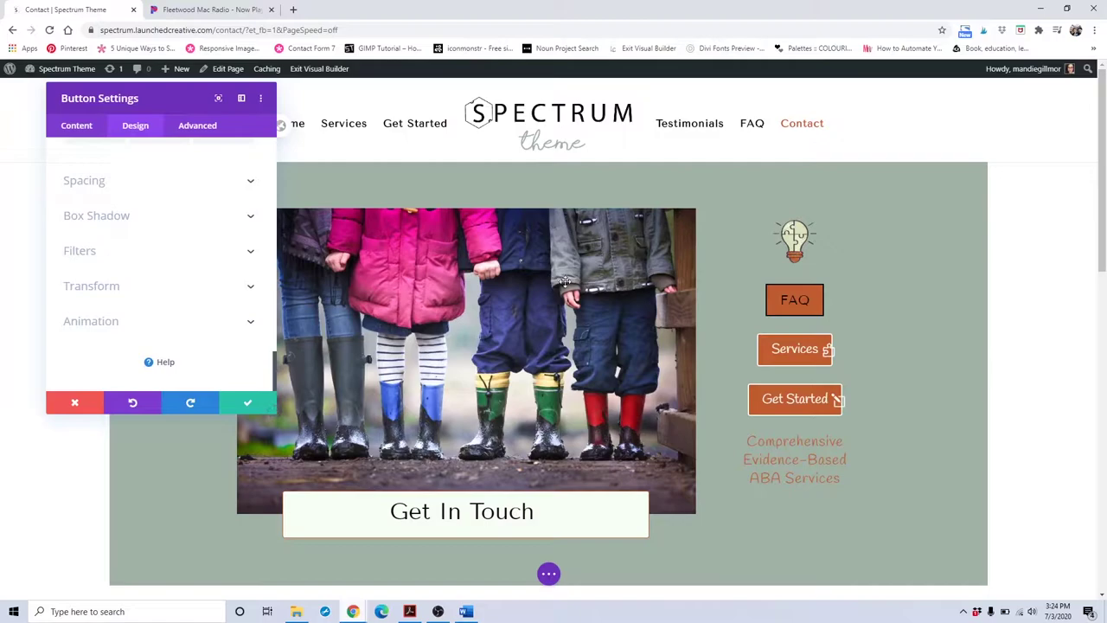
# Check the FAQ button's link settings and discard all changes made to the button.
pyautogui.click(97, 128)
pyautogui.click(143, 219)
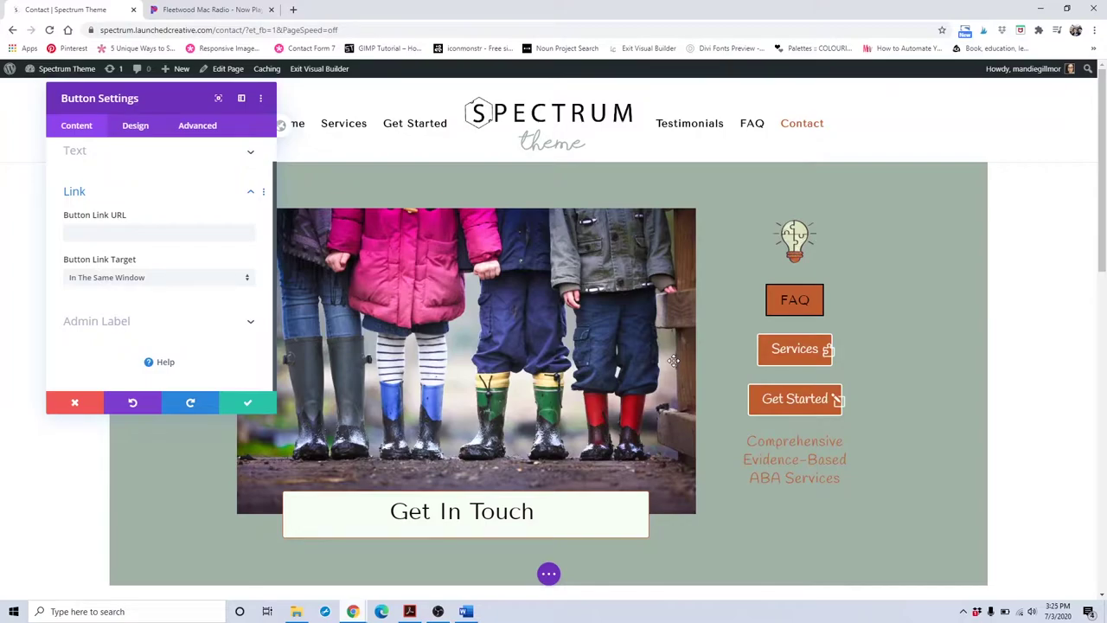
pyautogui.click(88, 402)
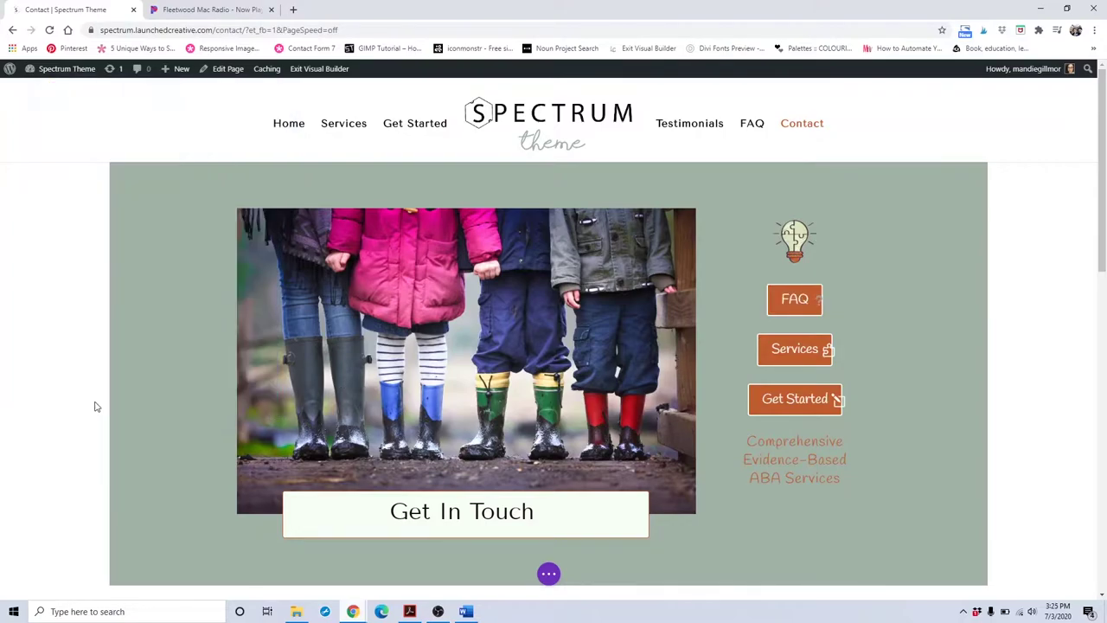
# Open the "Get In Touch" heading's settings and review its background and body text options.
pyautogui.scroll(-3, 623, 380)
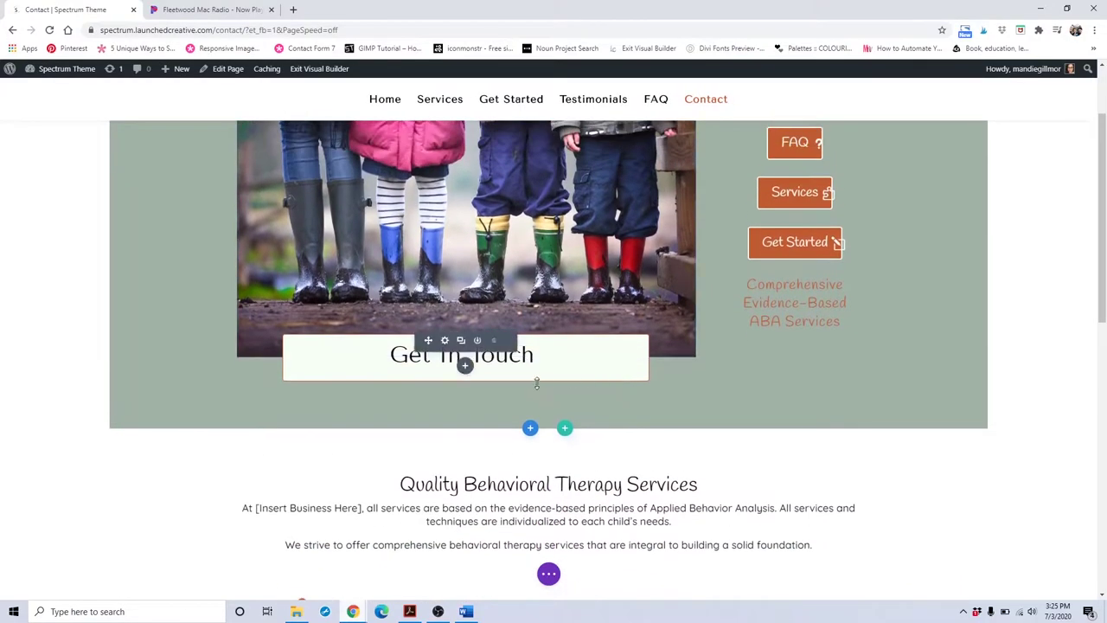
pyautogui.click(444, 341)
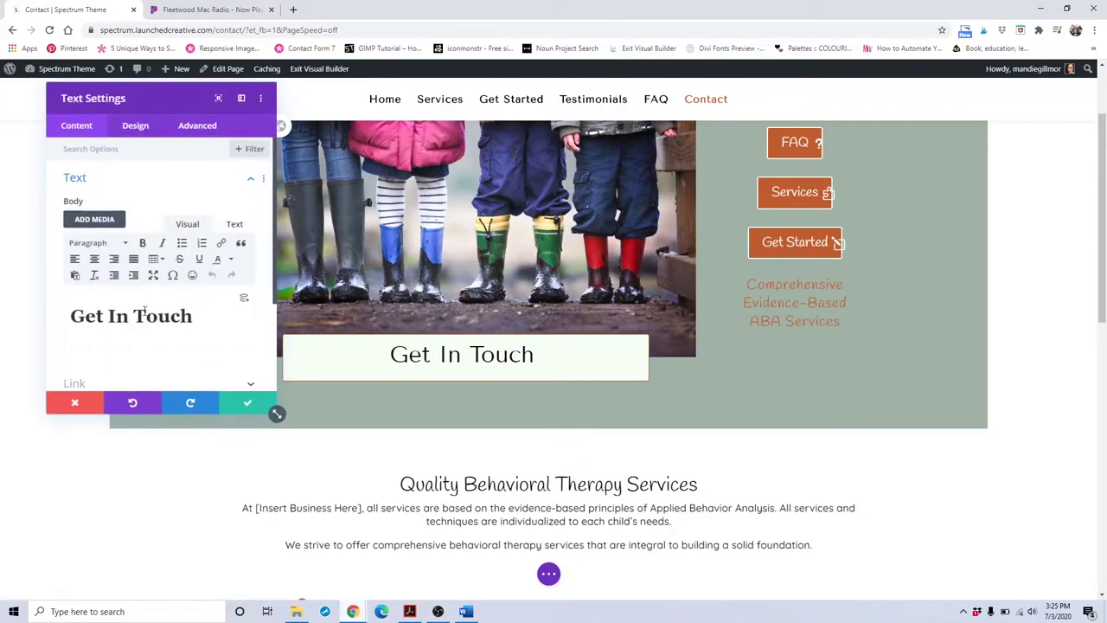
pyautogui.scroll(-3, 141, 316)
pyautogui.click(159, 288)
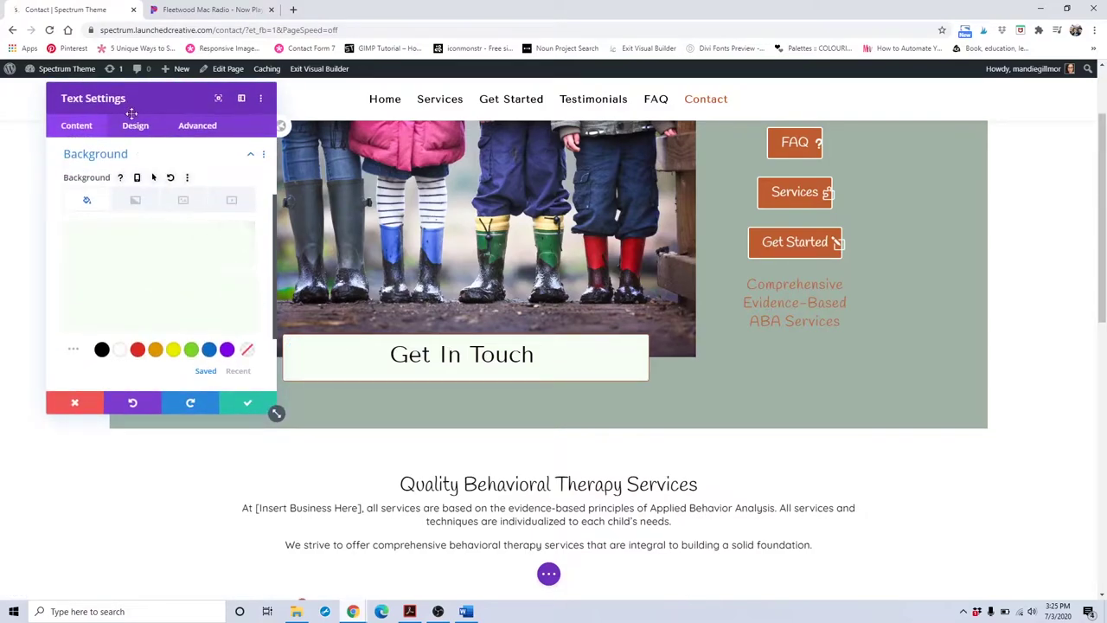
pyautogui.scroll(3, 158, 214)
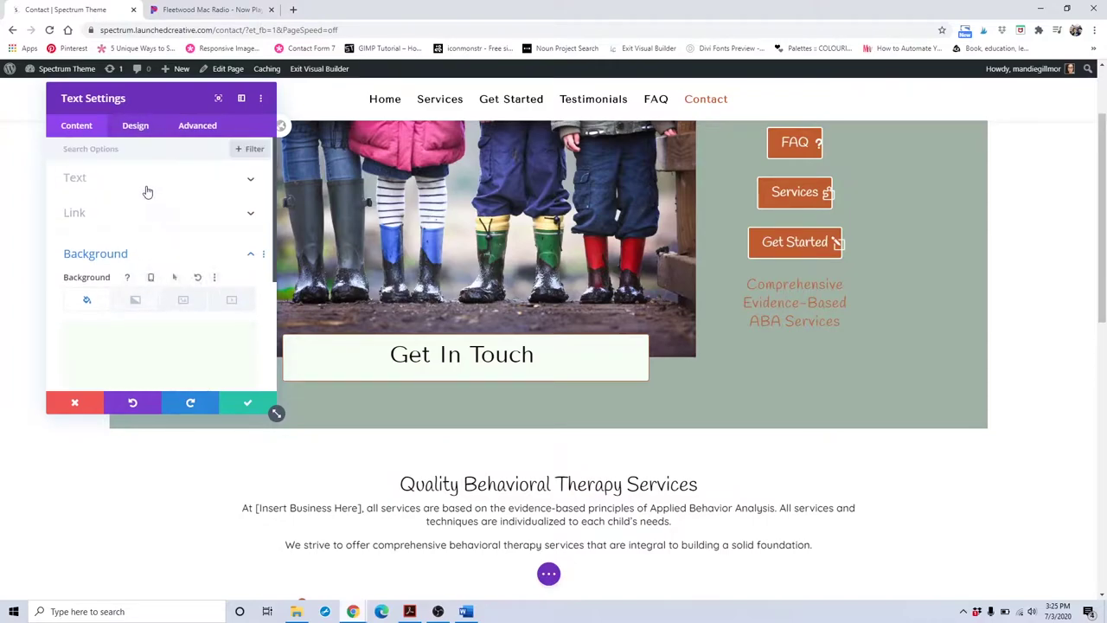
pyautogui.click(146, 189)
pyautogui.doubleClick(138, 316)
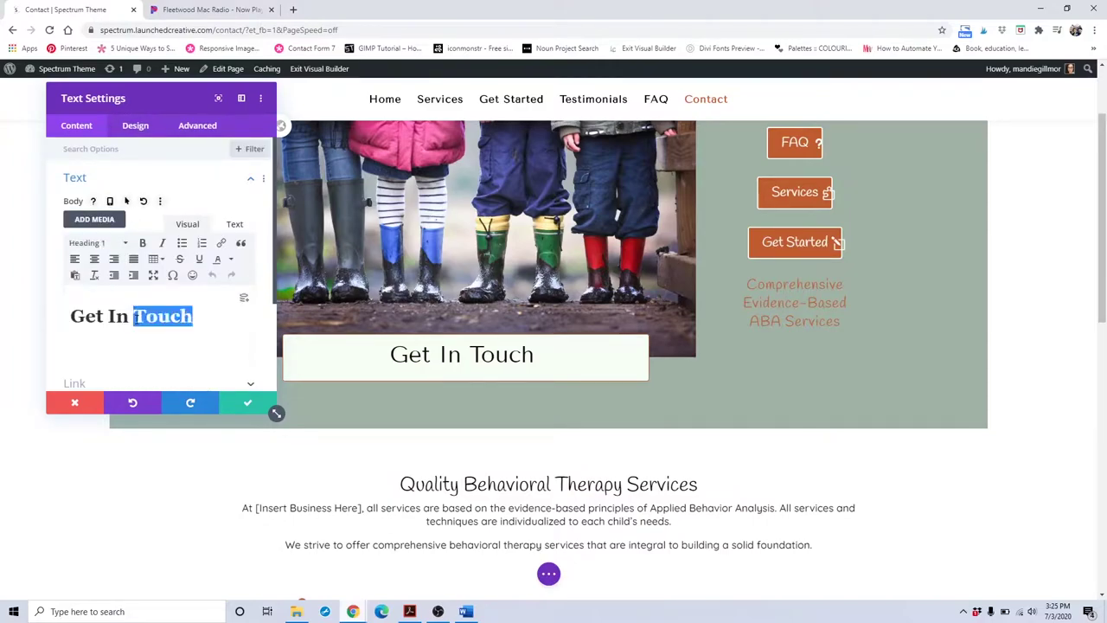
pyautogui.doubleClick(137, 317)
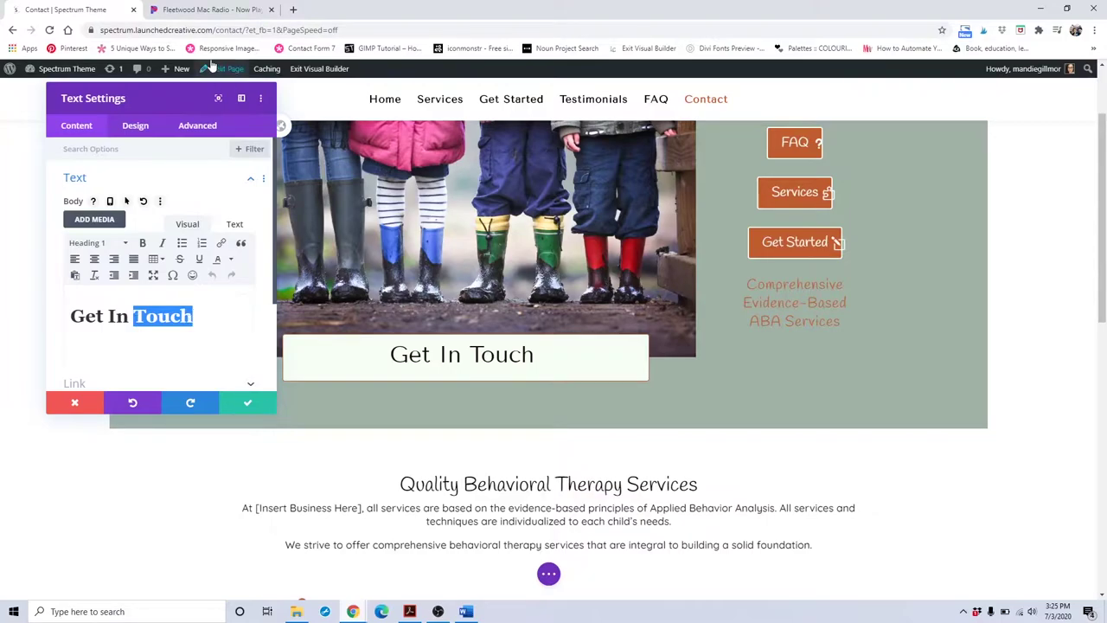
# Review the border design options of the "Get In Touch" heading, including corners, width, color and style, and close its settings unchanged.
pyautogui.click(143, 134)
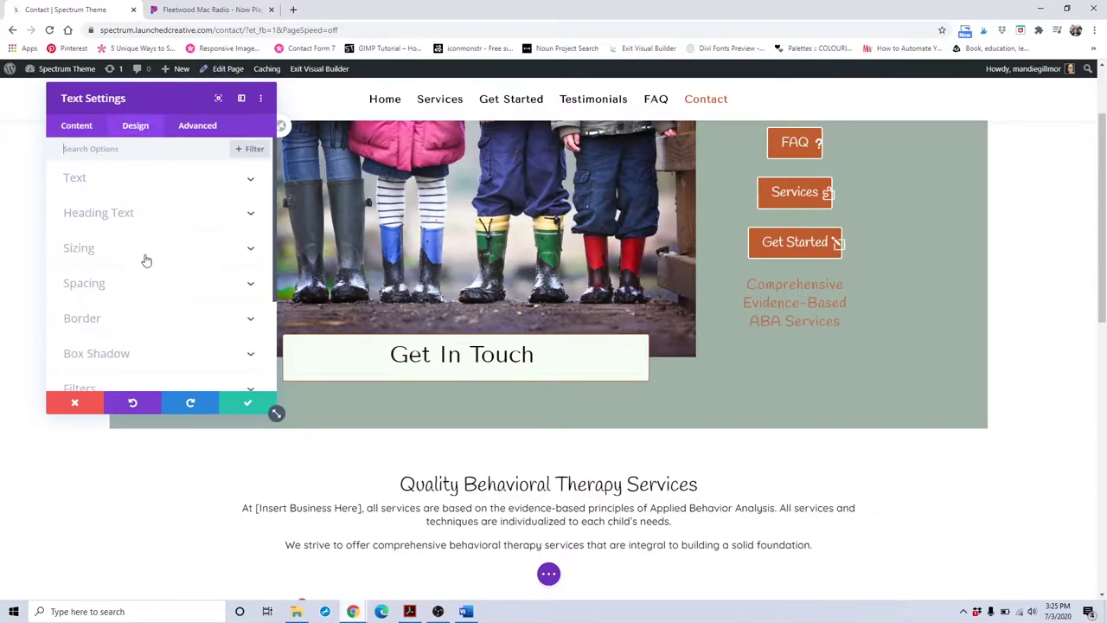
pyautogui.click(220, 327)
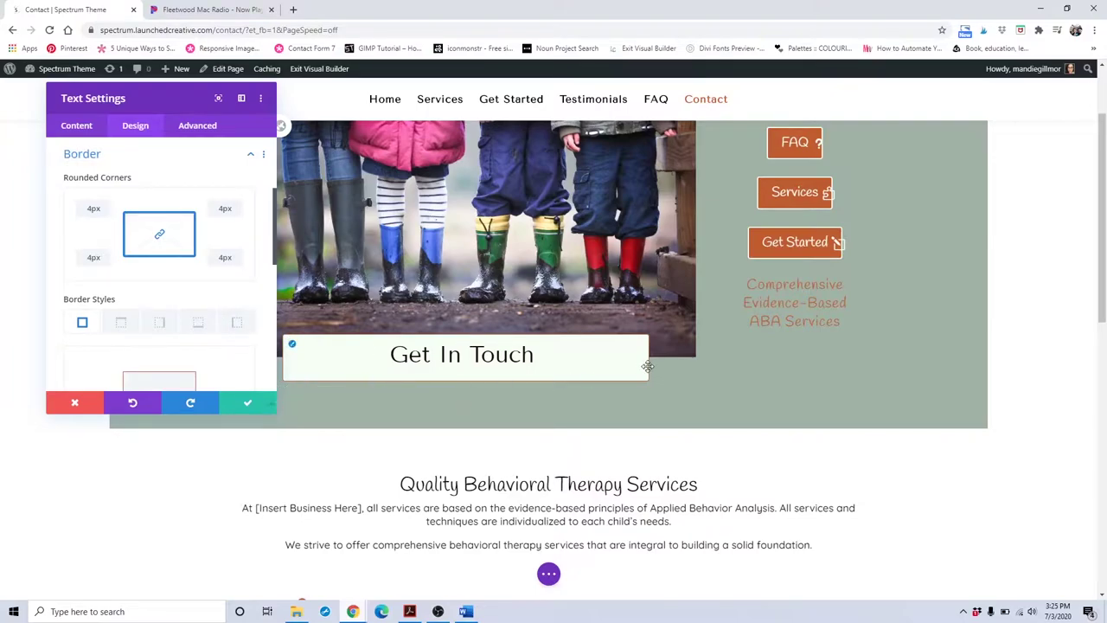
pyautogui.scroll(-3, 108, 267)
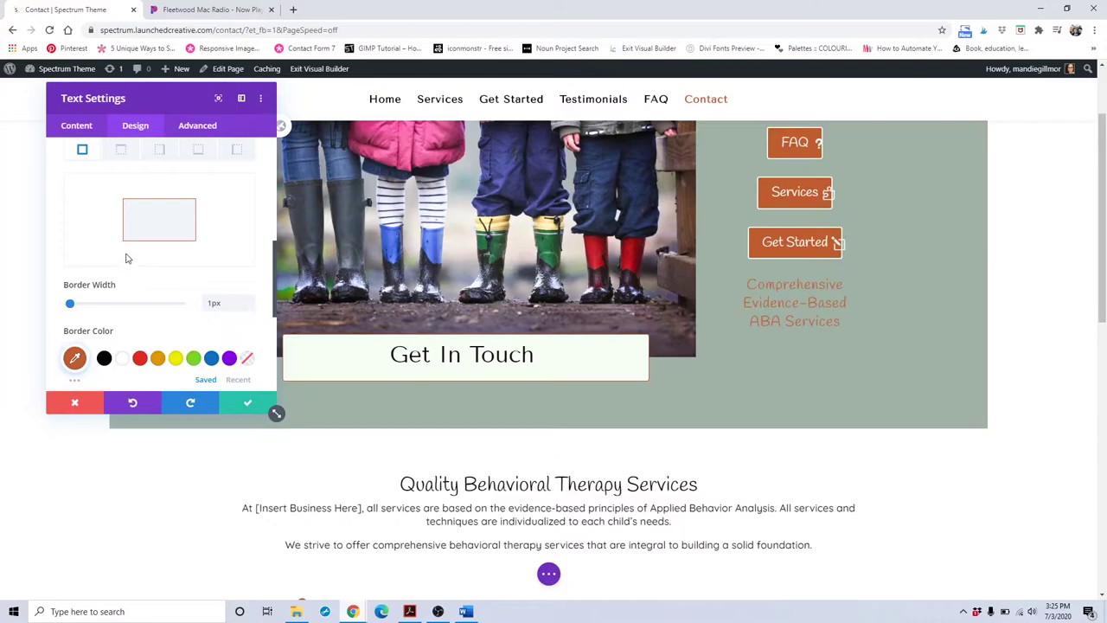
pyautogui.scroll(3, 125, 258)
pyautogui.scroll(-5, 126, 258)
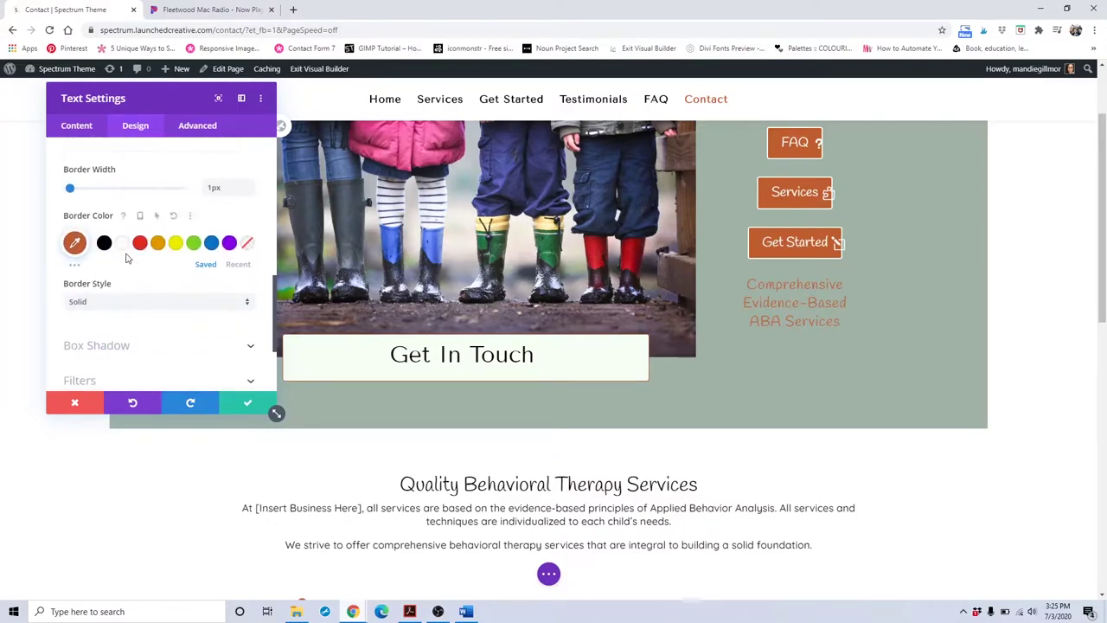
pyautogui.click(77, 403)
# Open the header photo's settings, view the media library images available as replacements, and close without choosing one.
pyautogui.scroll(2, 435, 282)
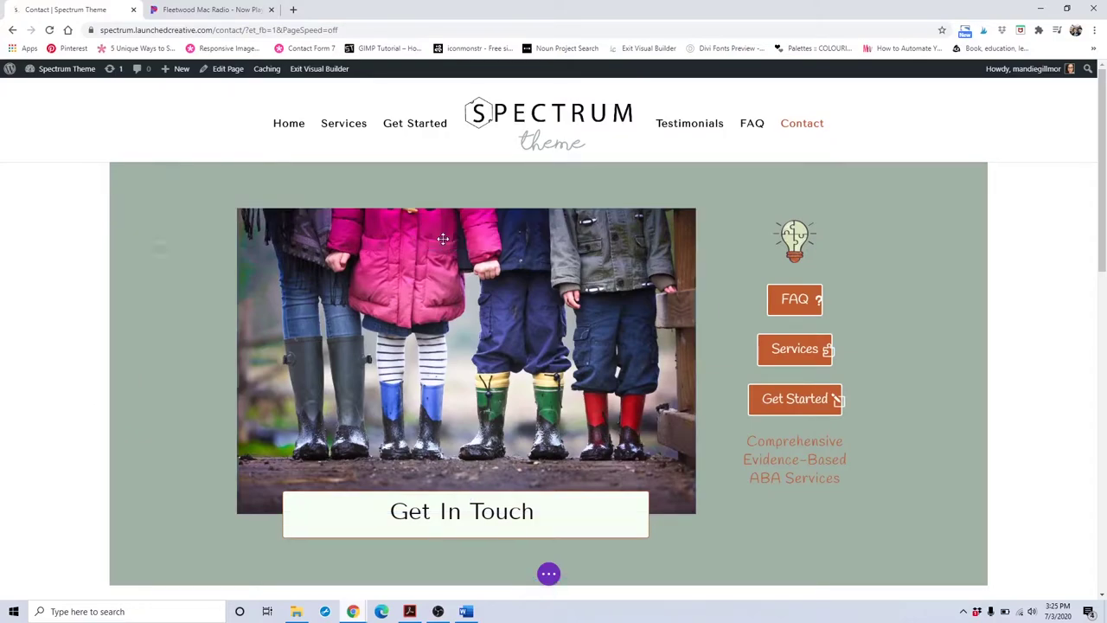
pyautogui.click(443, 238)
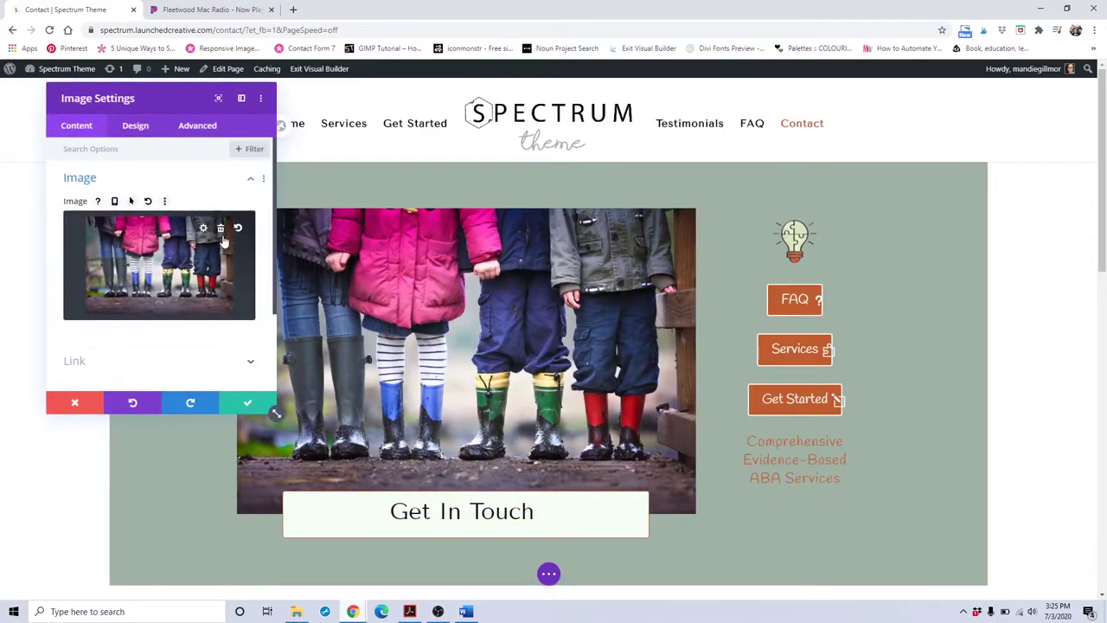
pyautogui.click(183, 255)
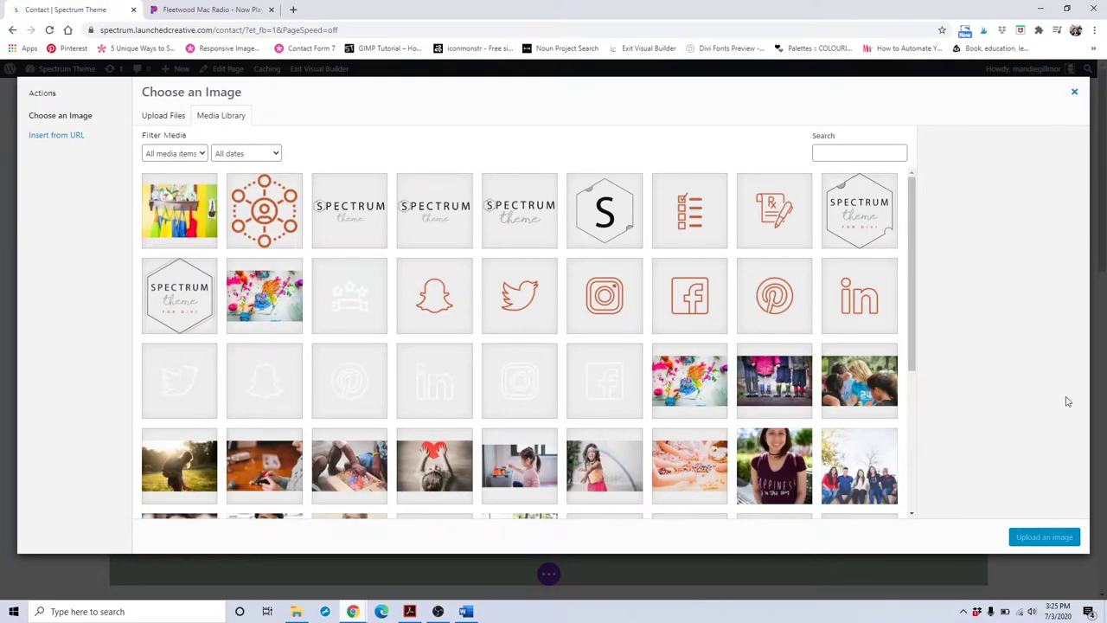
pyautogui.click(1073, 92)
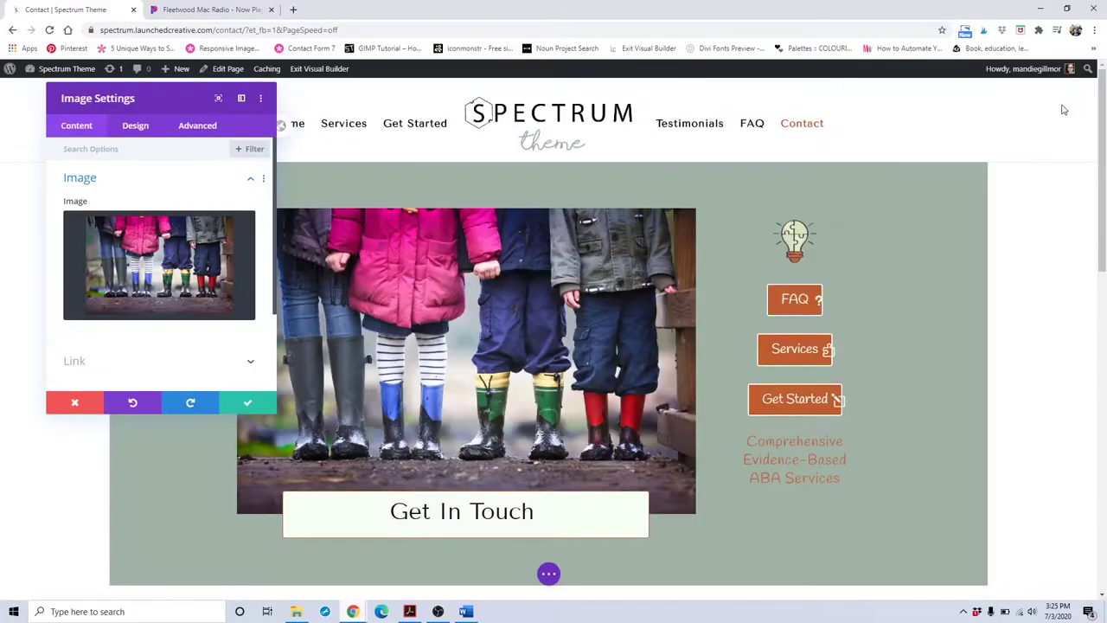
pyautogui.click(100, 406)
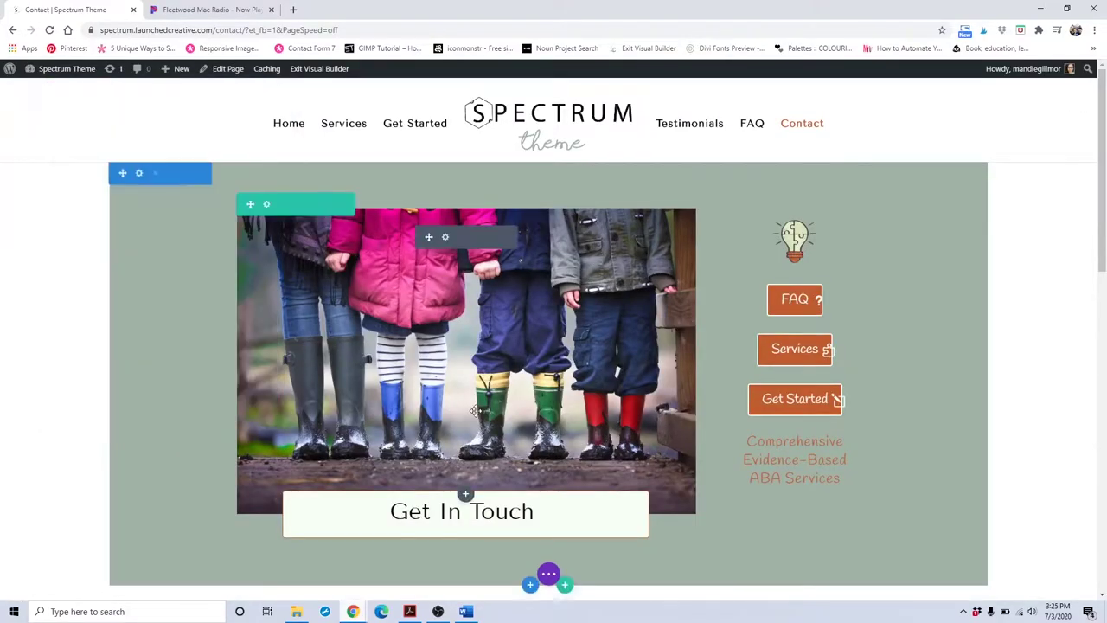
# Open the settings of the "Comprehensive Evidence-Based ABA Services" text and view its editable body content.
pyautogui.scroll(-2, 464, 492)
pyautogui.moveTo(781, 318)
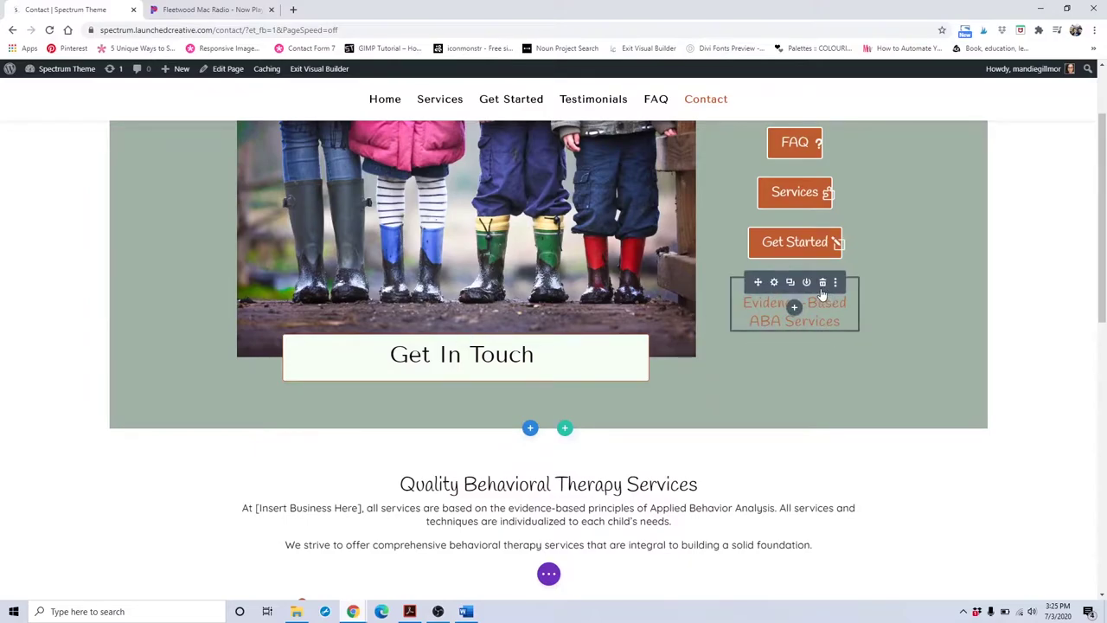
pyautogui.click(774, 283)
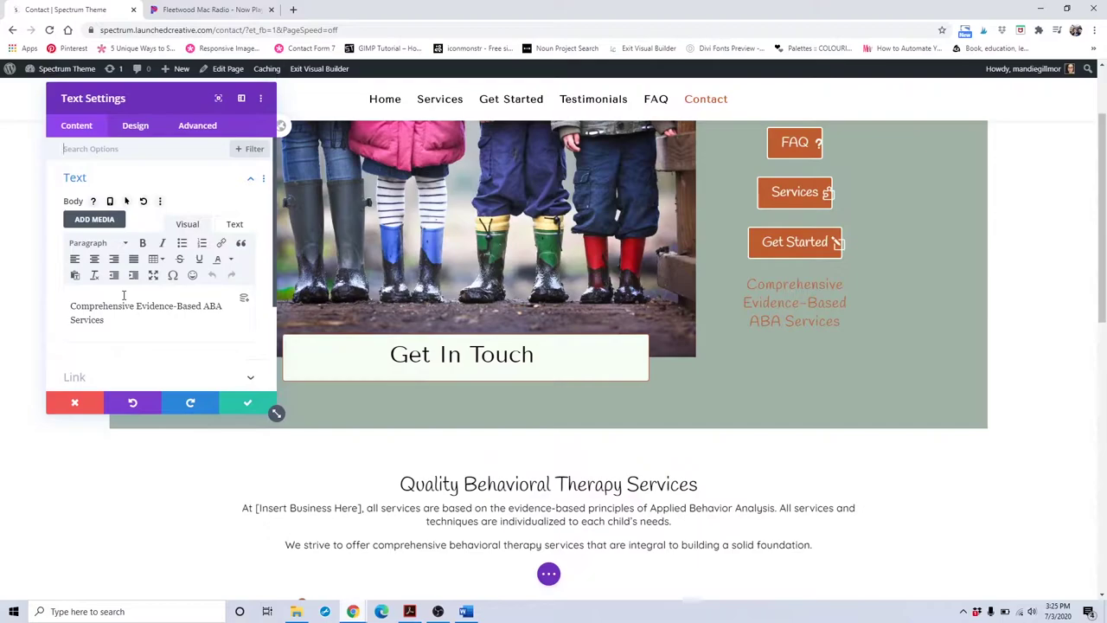
pyautogui.scroll(-1, 124, 295)
pyautogui.click(124, 249)
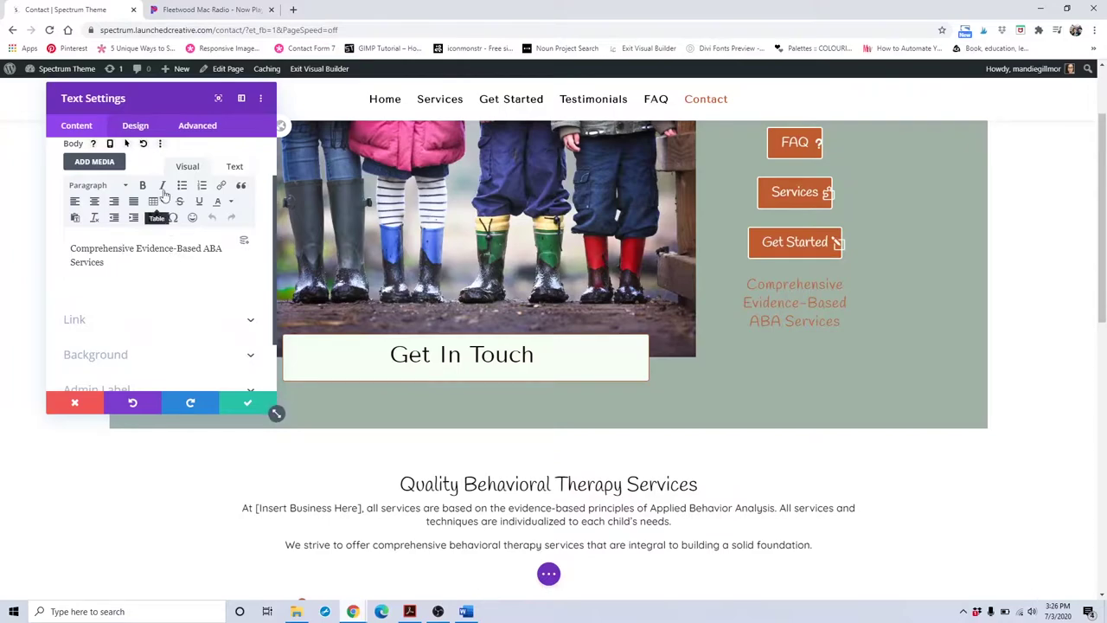
# Review the ABA Services text's design options for font, color, size, letter spacing, line height and shadow.
pyautogui.click(135, 125)
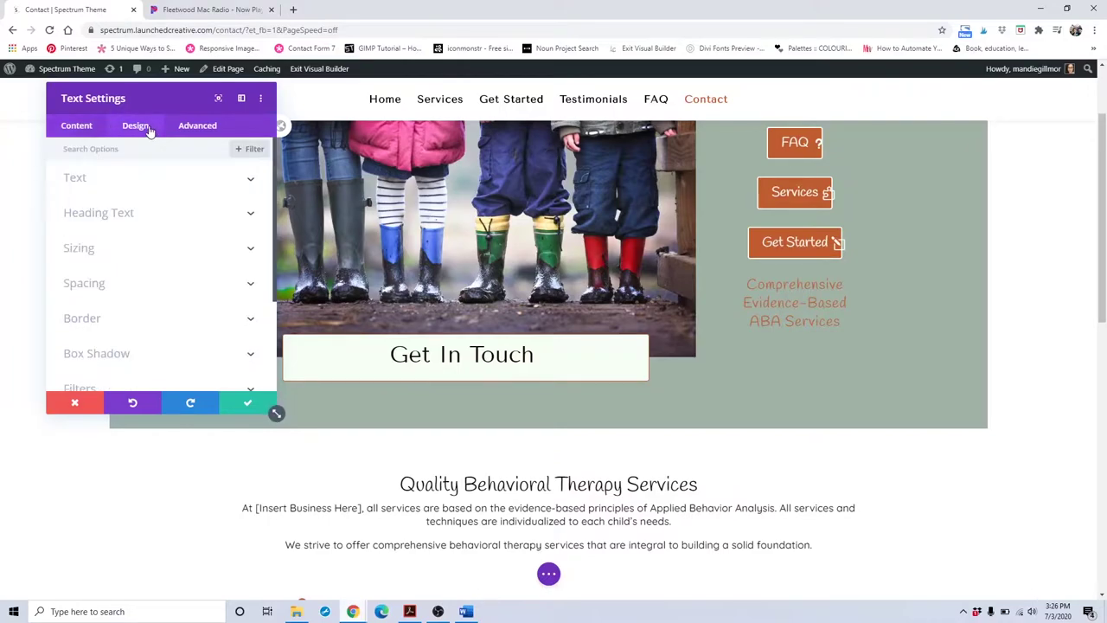
pyautogui.click(115, 189)
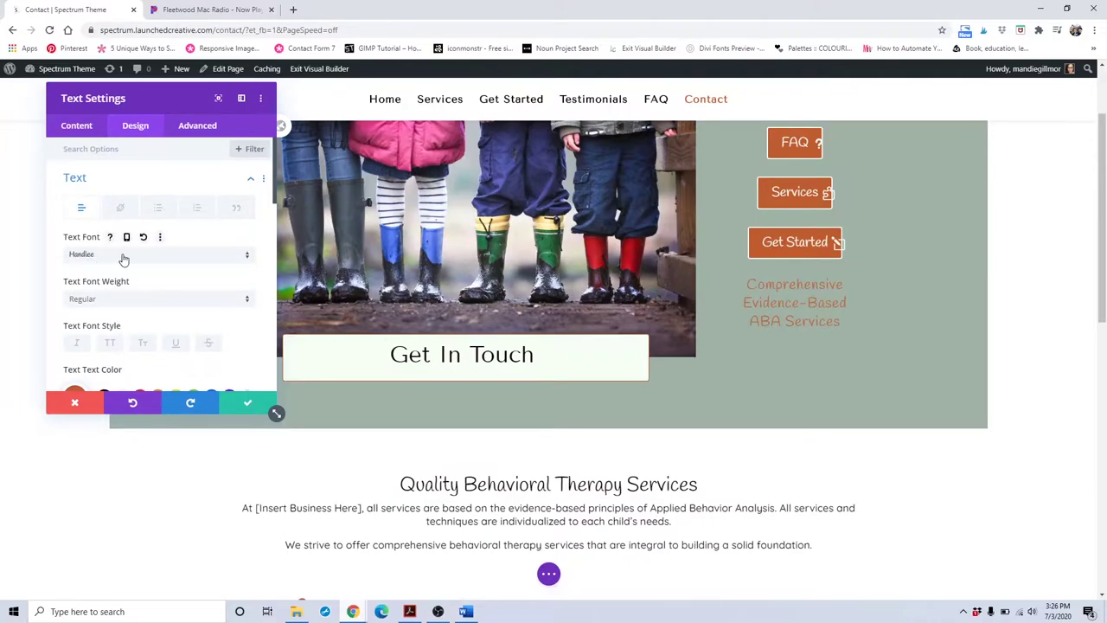
pyautogui.scroll(-1, 123, 260)
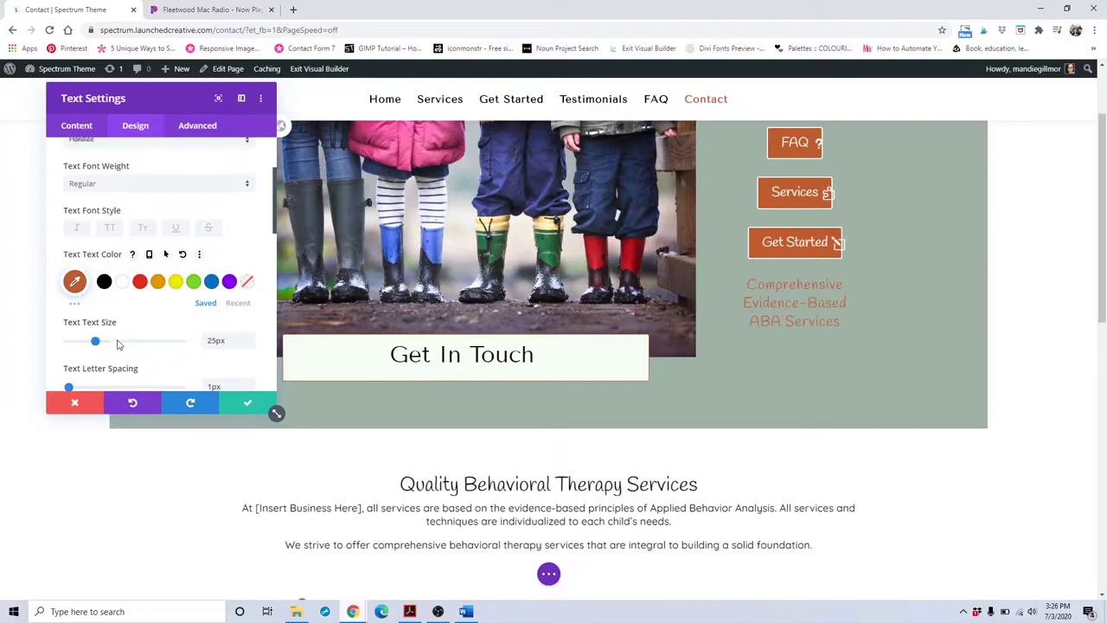
pyautogui.scroll(-1, 230, 344)
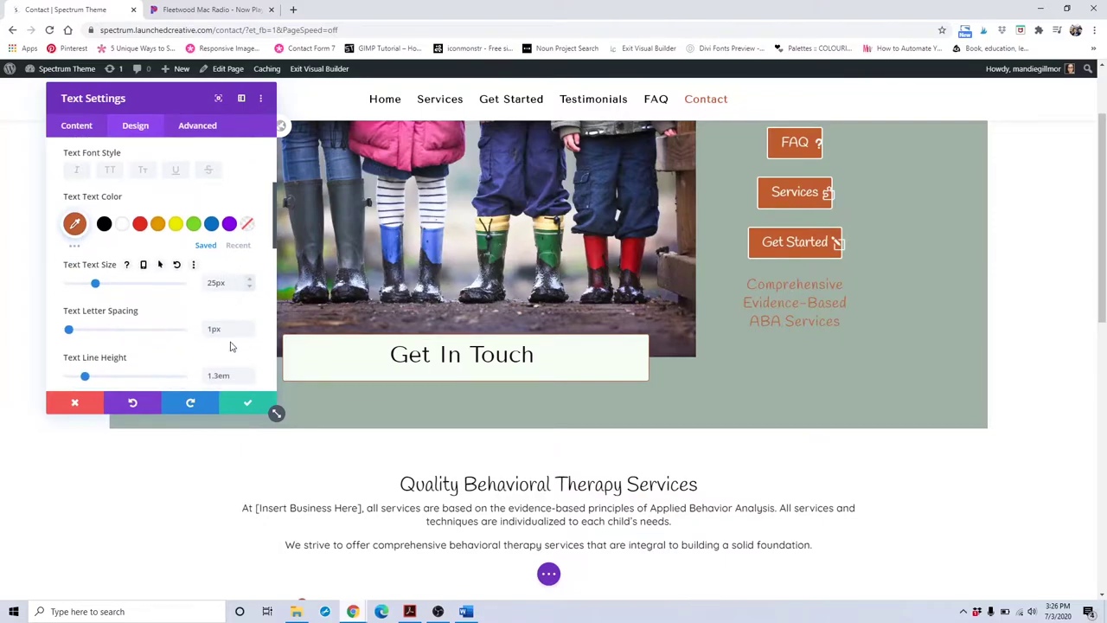
pyautogui.scroll(-1, 230, 344)
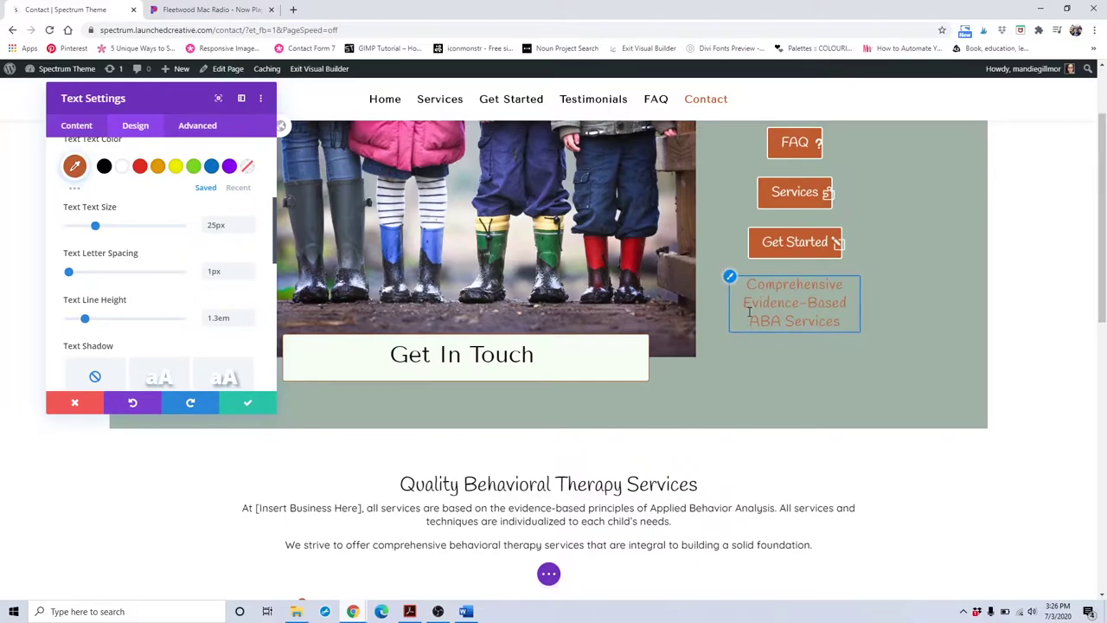
pyautogui.scroll(-1, 307, 326)
pyautogui.scroll(-1, 235, 333)
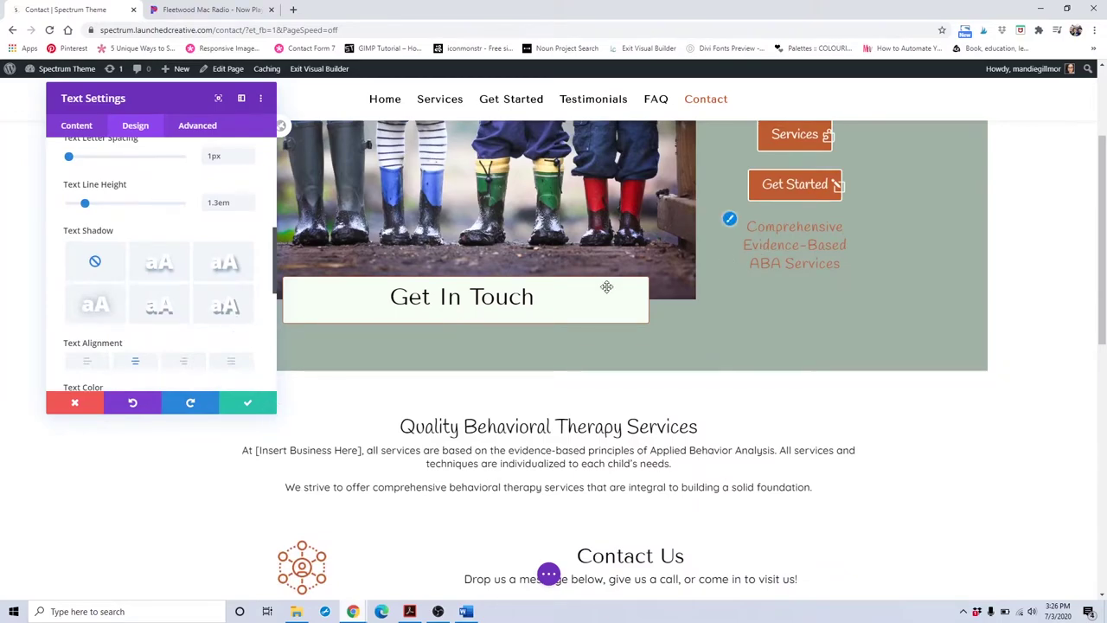
# Open the background color options of the "Comprehensive Evidence-Based ABA Services" text.
pyautogui.click(90, 128)
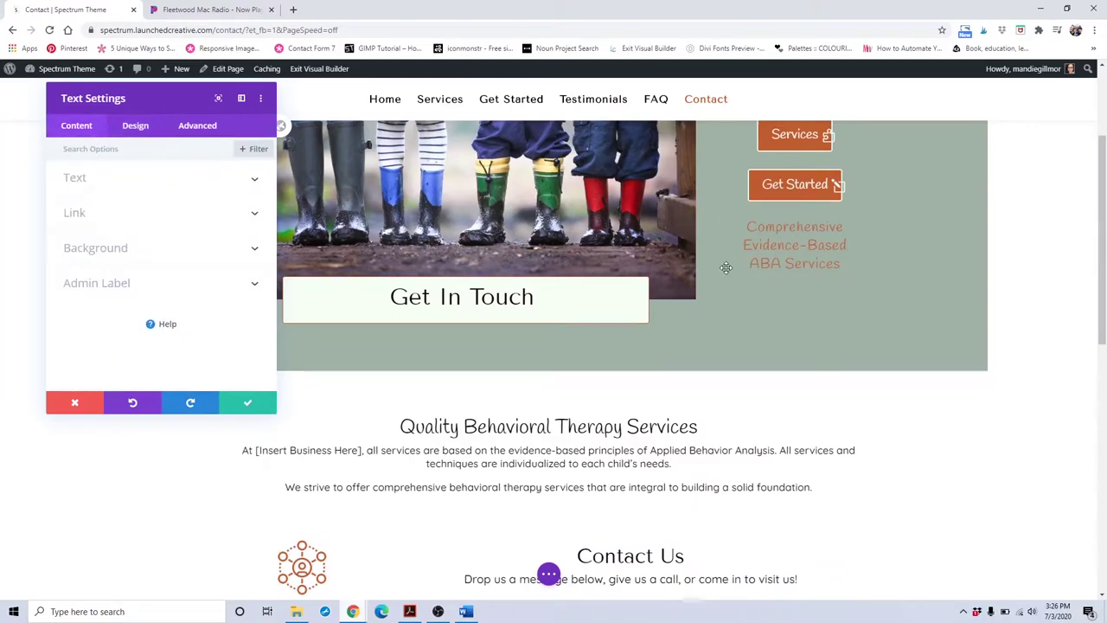
pyautogui.scroll(3, 725, 267)
pyautogui.click(188, 247)
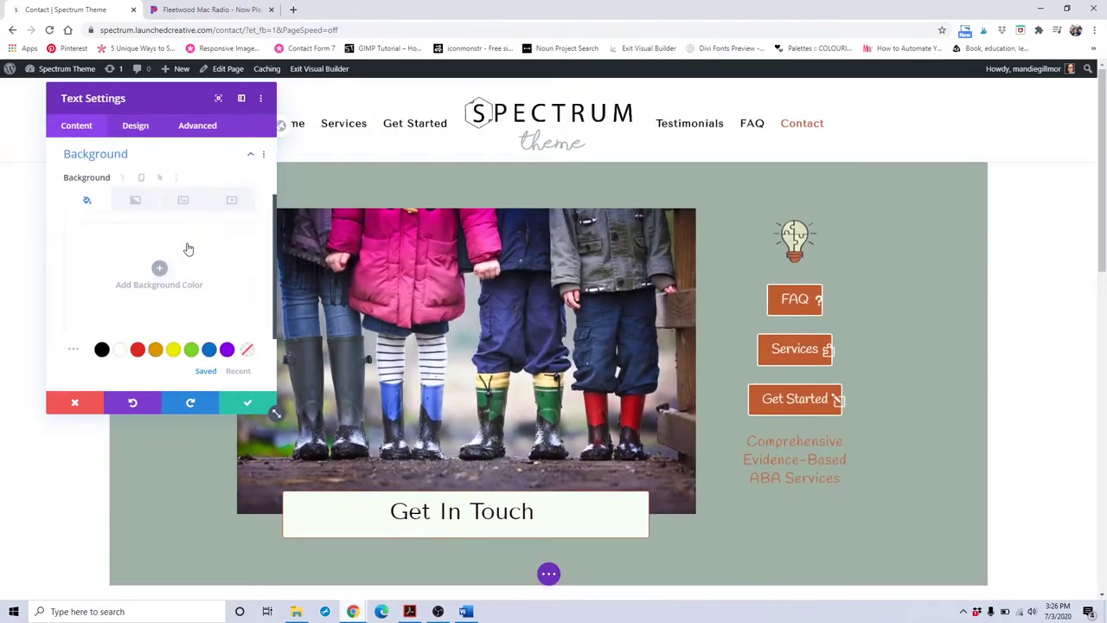
# Close the "Comprehensive Evidence-Based ABA Services" text settings without saving and return to the page header.
pyautogui.click(79, 408)
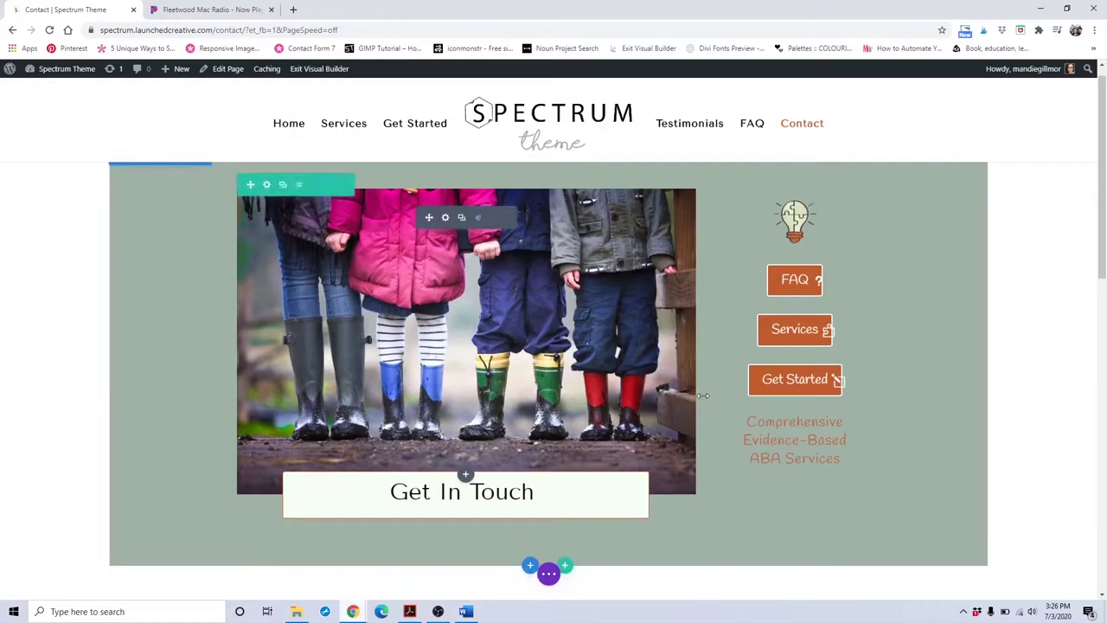
pyautogui.scroll(-2, 702, 396)
pyautogui.scroll(2, 830, 260)
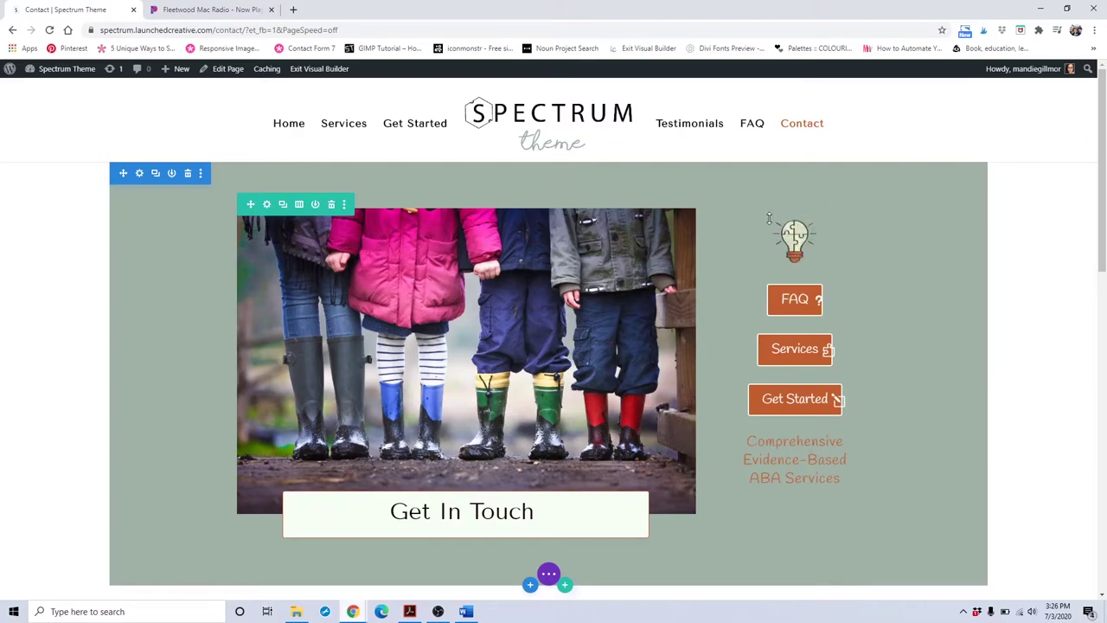
# Try replacing the header's light bulb image through the media library, then close without choosing a replacement and discard the edit.
pyautogui.click(774, 226)
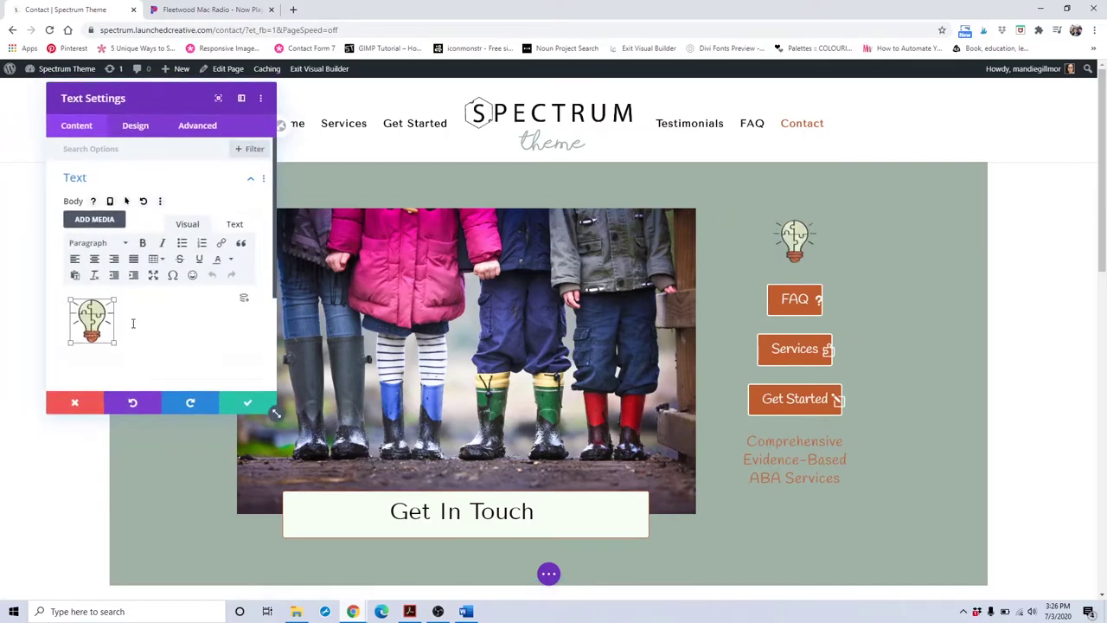
pyautogui.press('BackSpace')
pyautogui.click(95, 221)
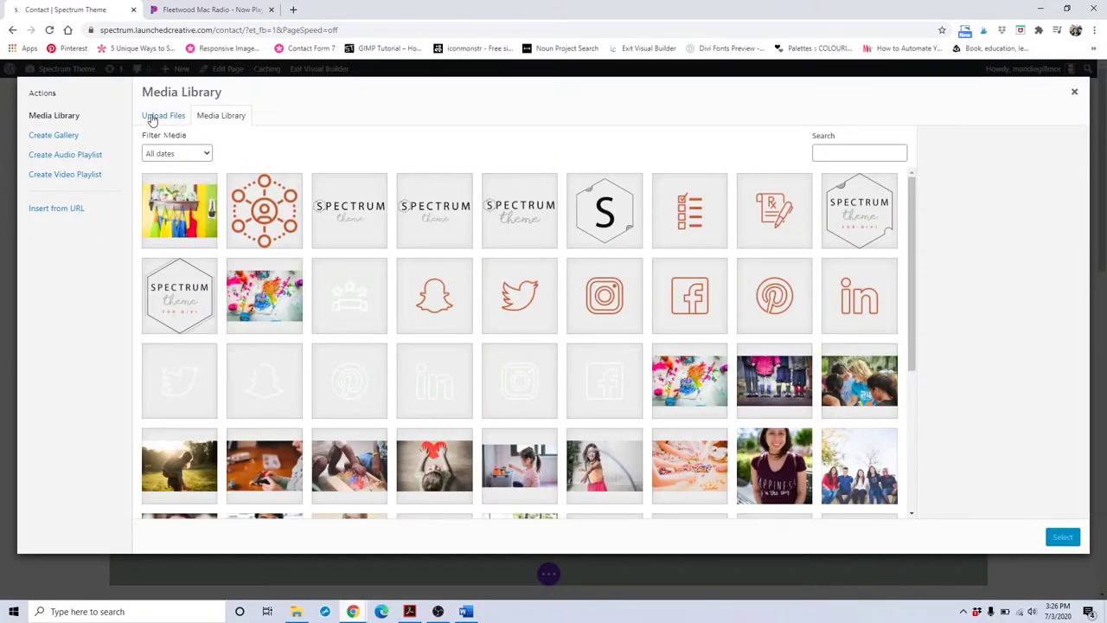
pyautogui.click(1074, 92)
pyautogui.click(65, 400)
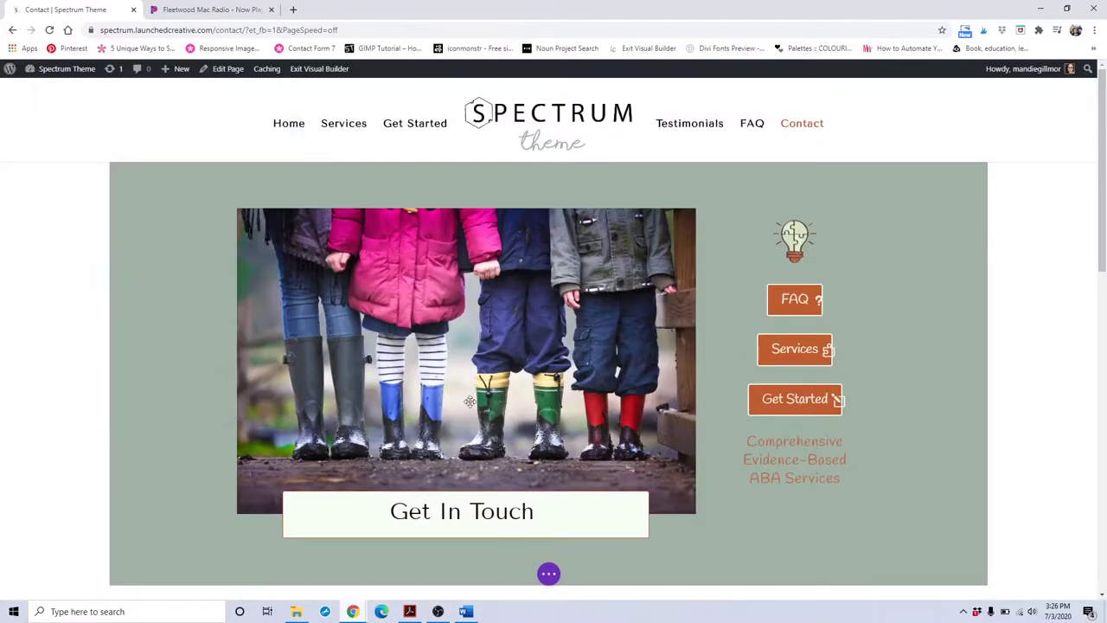
# Open the settings of the "Quality Behavioral Therapy Services" text and examine its editable heading and body paragraphs.
pyautogui.scroll(-4, 411, 400)
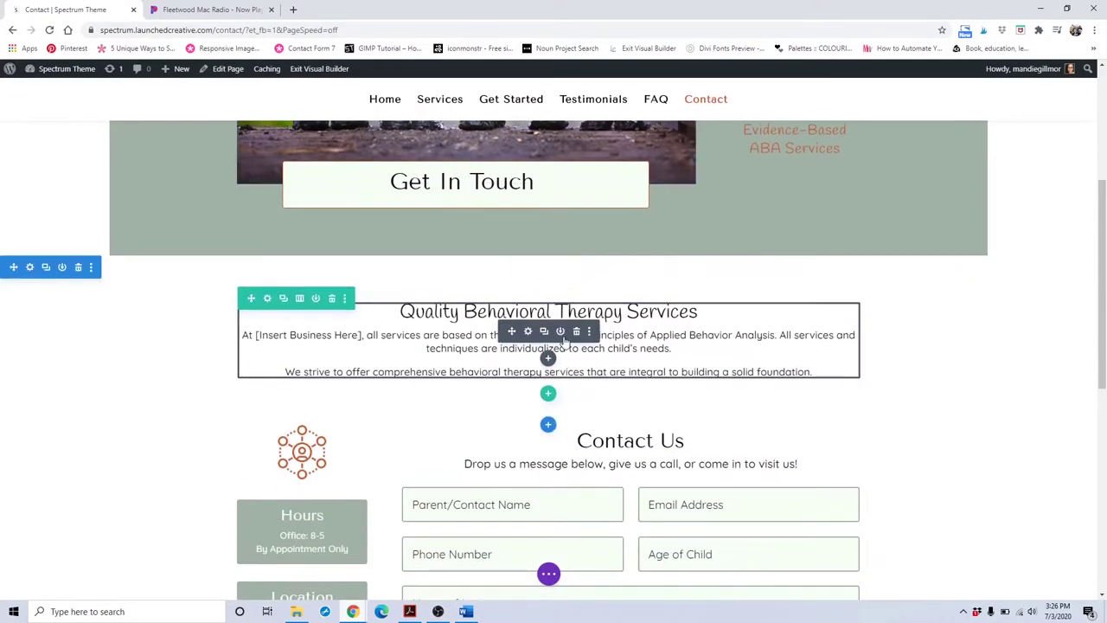
pyautogui.click(527, 331)
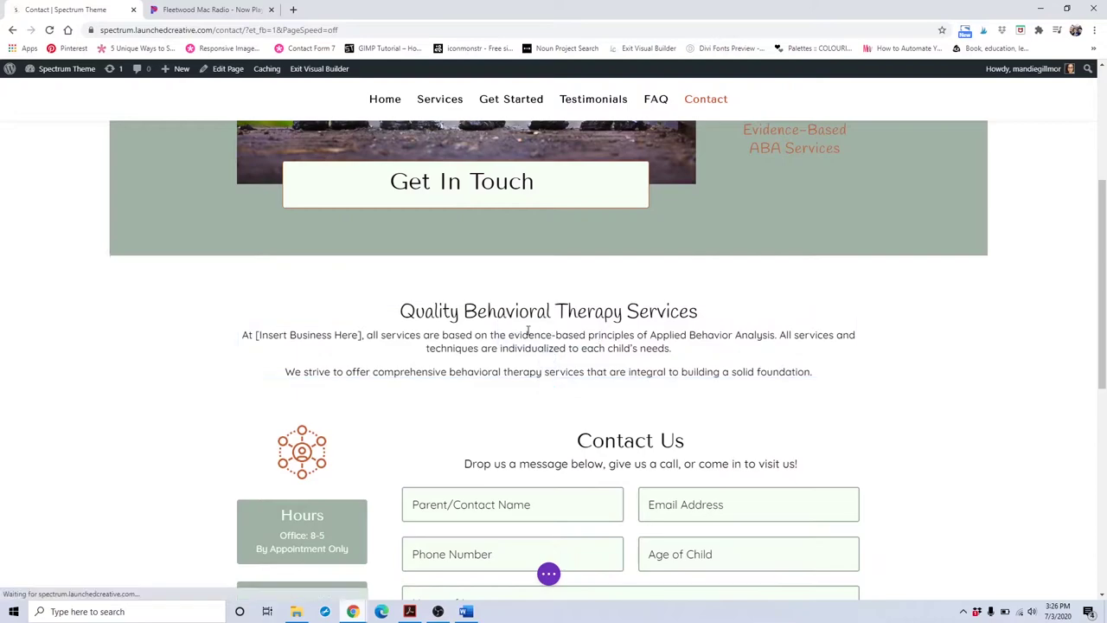
pyautogui.scroll(-1, 120, 293)
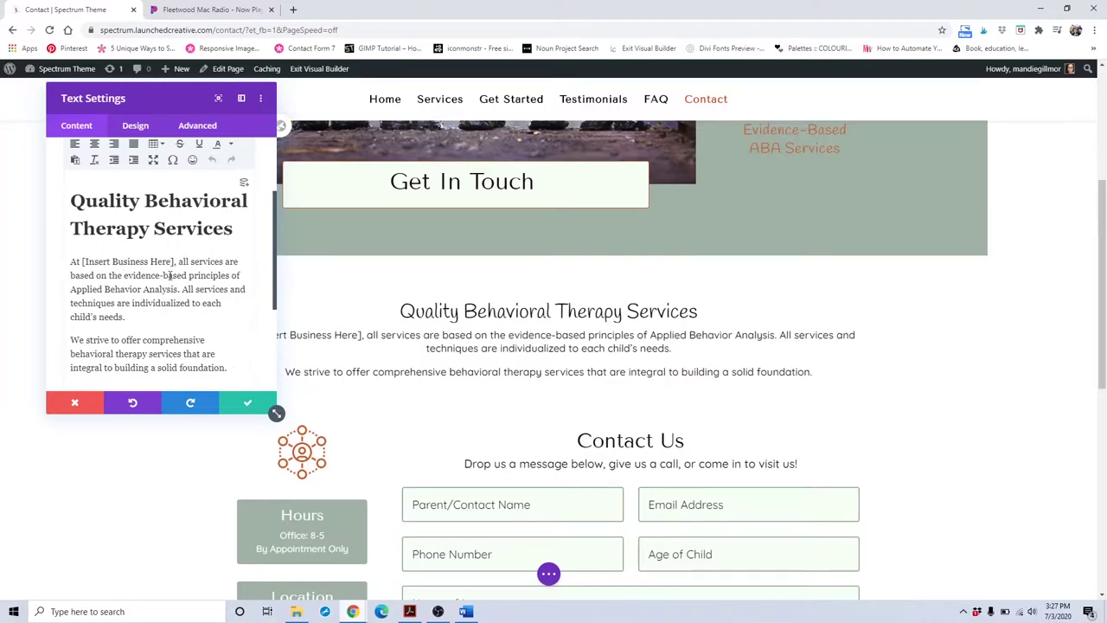
pyautogui.tripleClick(158, 261)
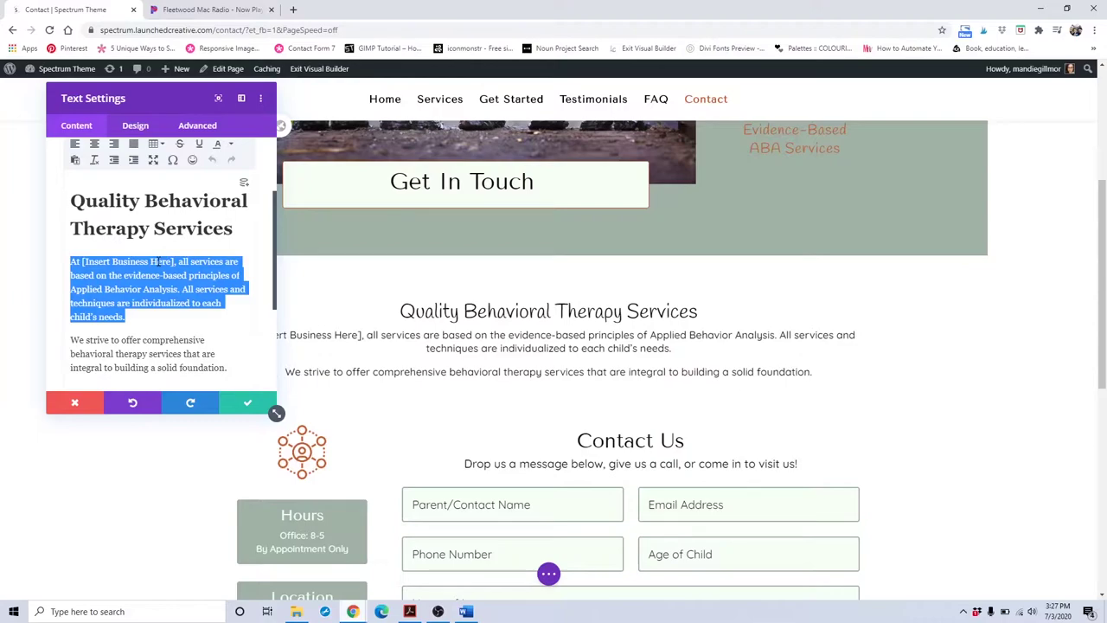
pyautogui.click(182, 302)
pyautogui.scroll(2, 180, 235)
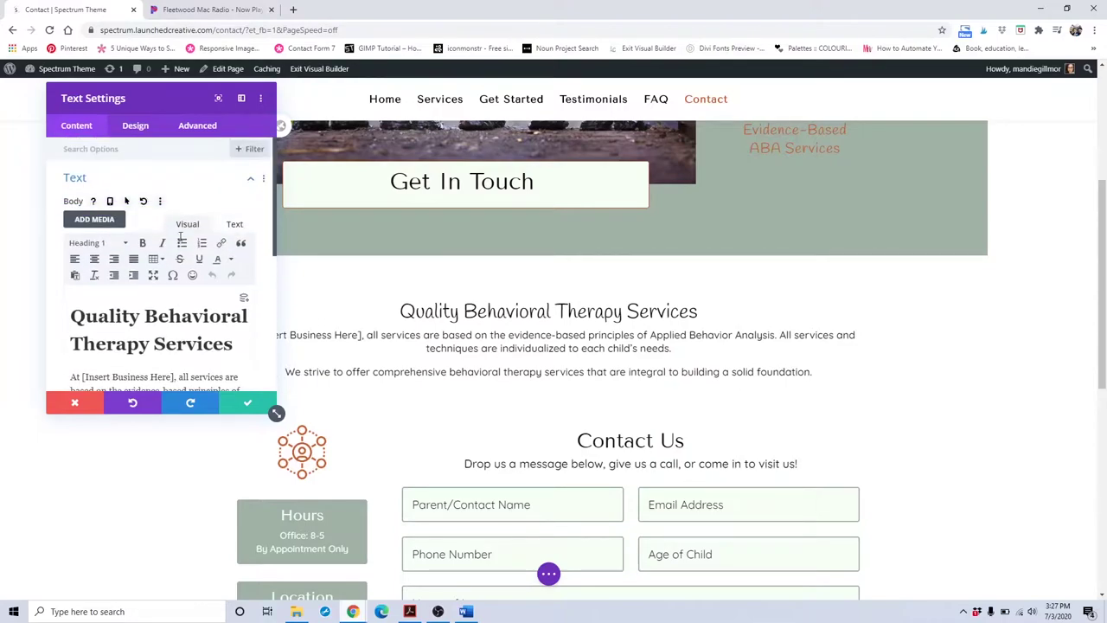
pyautogui.scroll(-1, 156, 190)
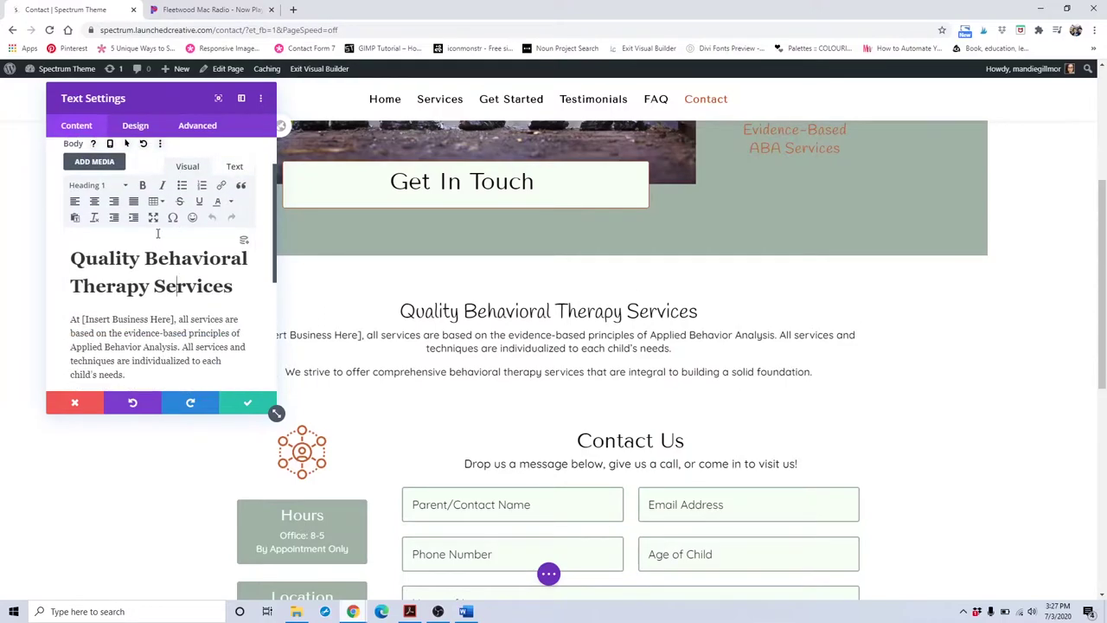
# View the H1 heading design options of the "Quality Behavioral Therapy Services" text and close its settings without saving.
pyautogui.click(138, 128)
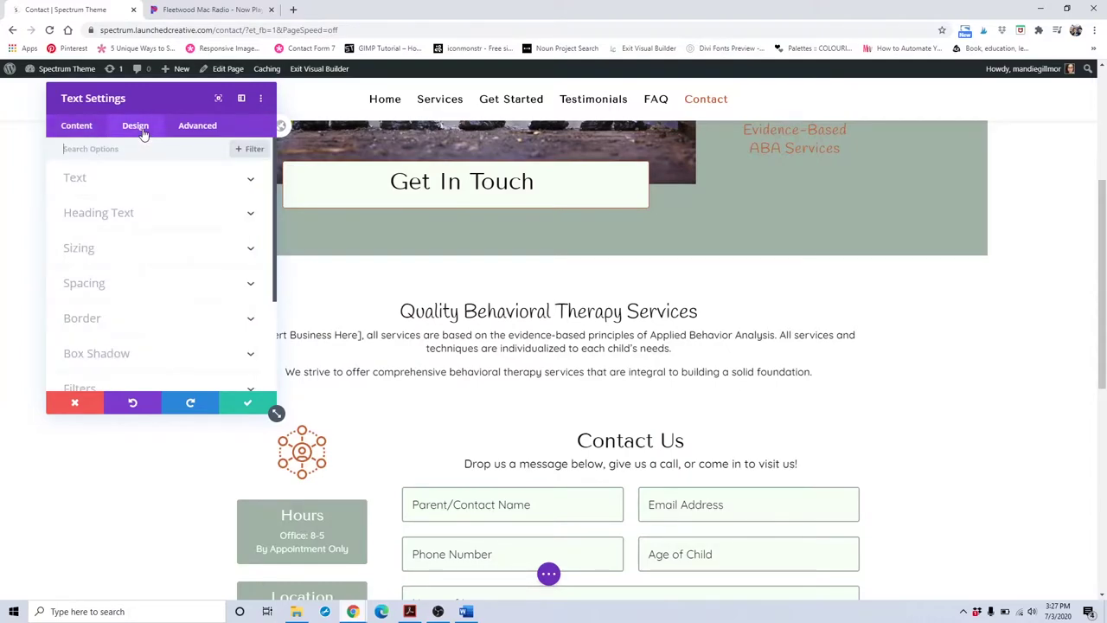
pyautogui.click(131, 213)
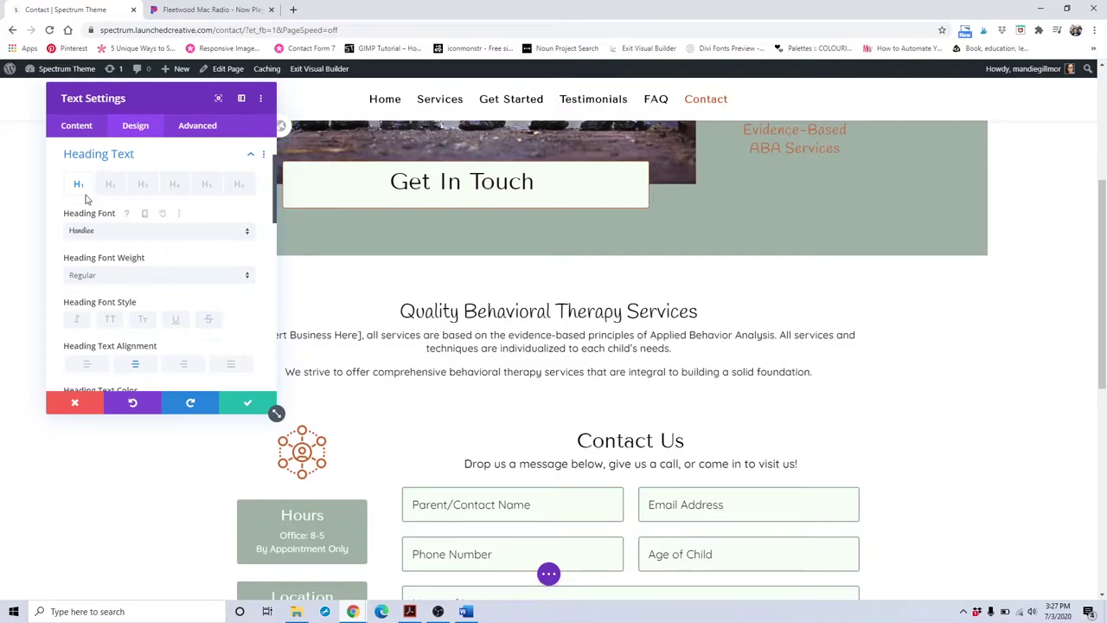
pyautogui.click(95, 405)
# Open the settings of the Contact Us form and review its list of fields and the option for adding a field.
pyautogui.scroll(-2, 521, 390)
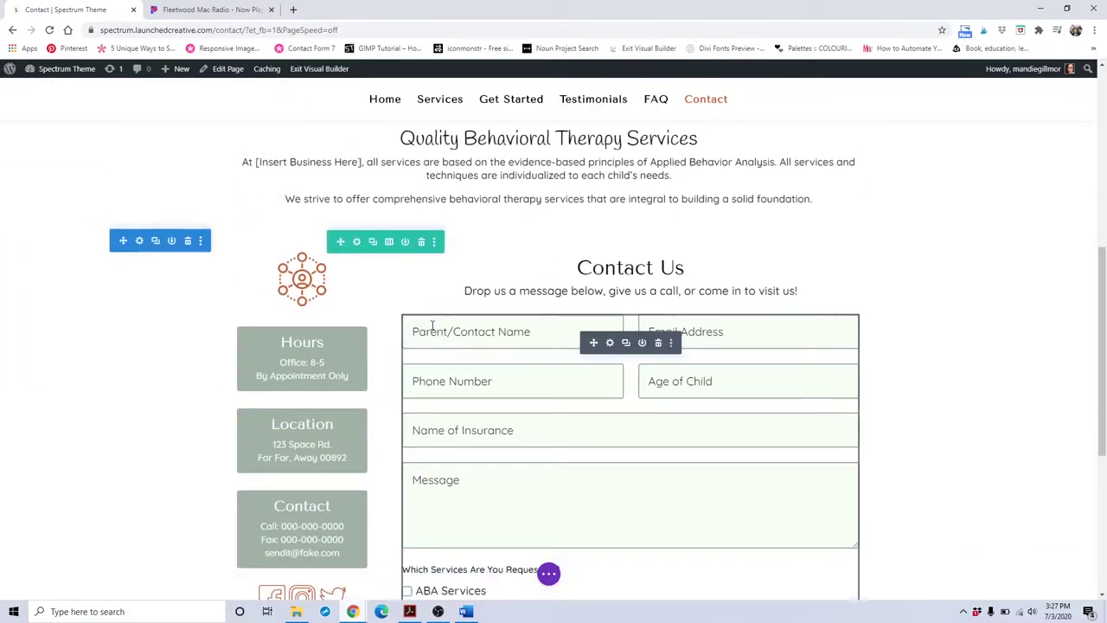
pyautogui.scroll(-1, 610, 347)
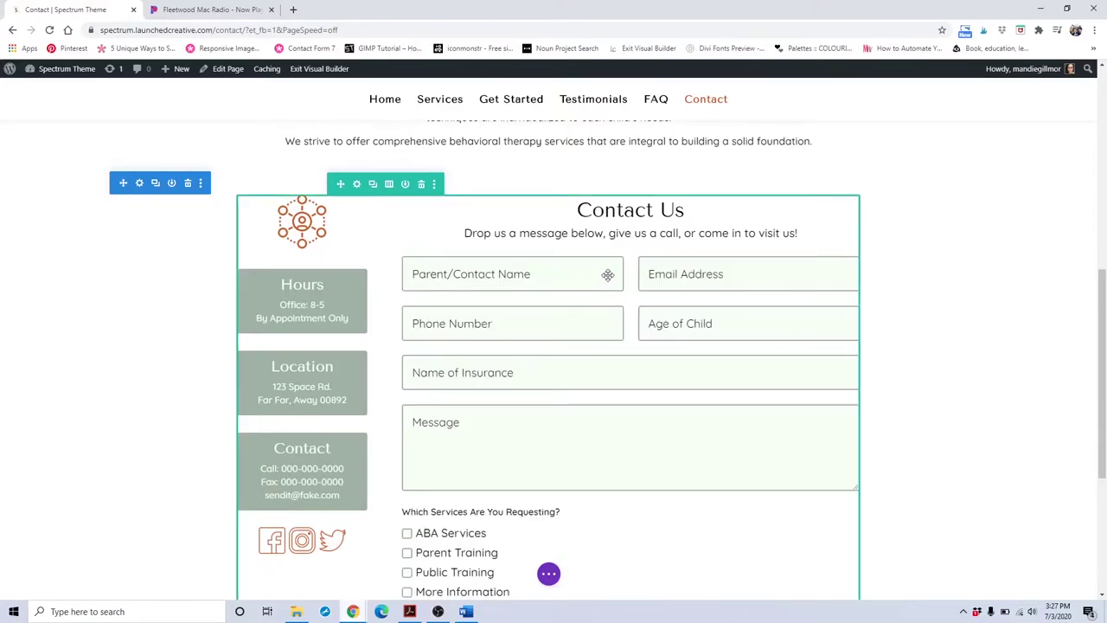
pyautogui.moveTo(591, 276)
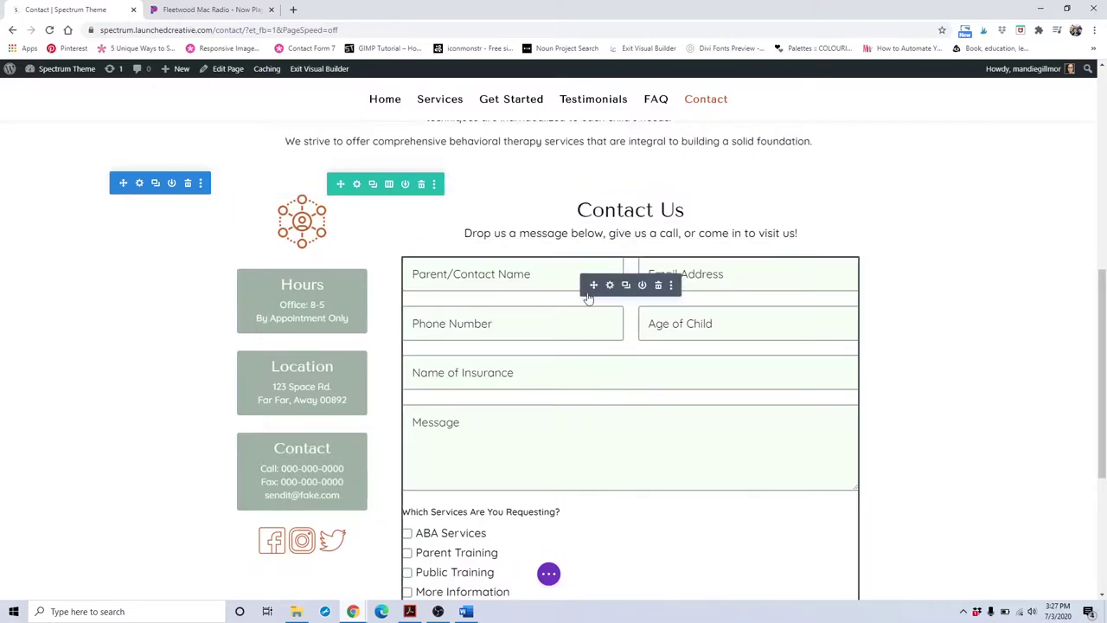
pyautogui.click(611, 285)
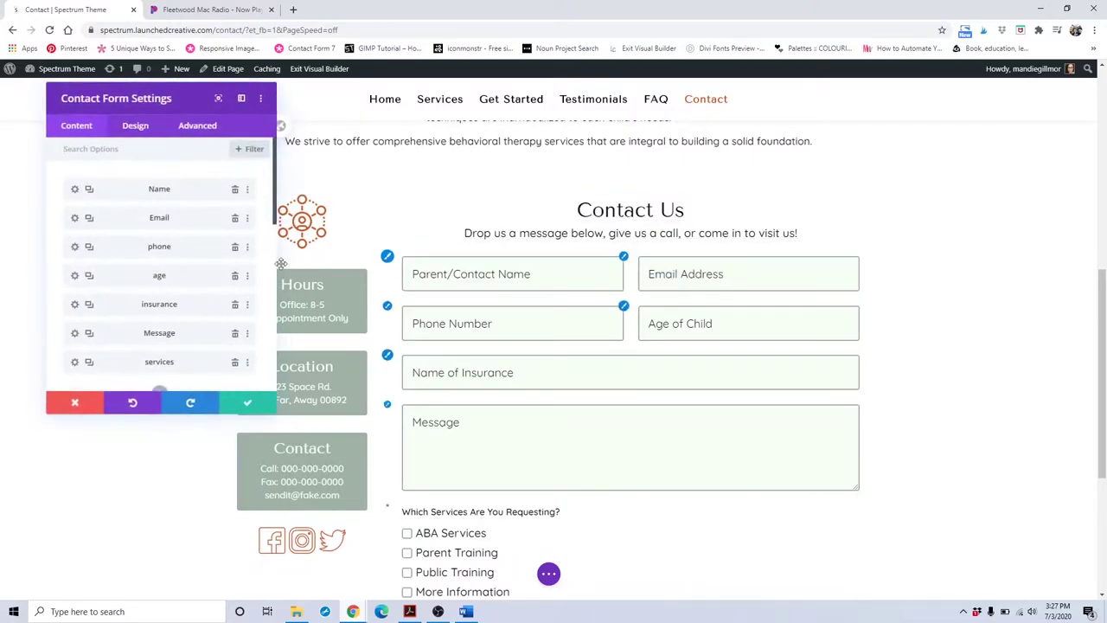
pyautogui.scroll(2, 168, 206)
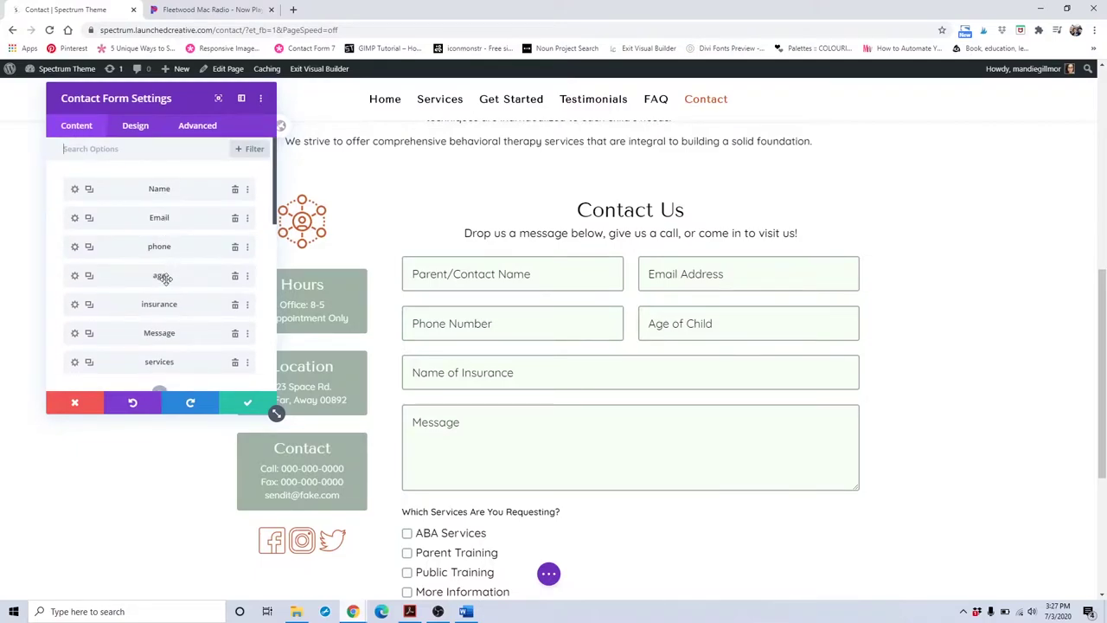
pyautogui.scroll(-2, 164, 279)
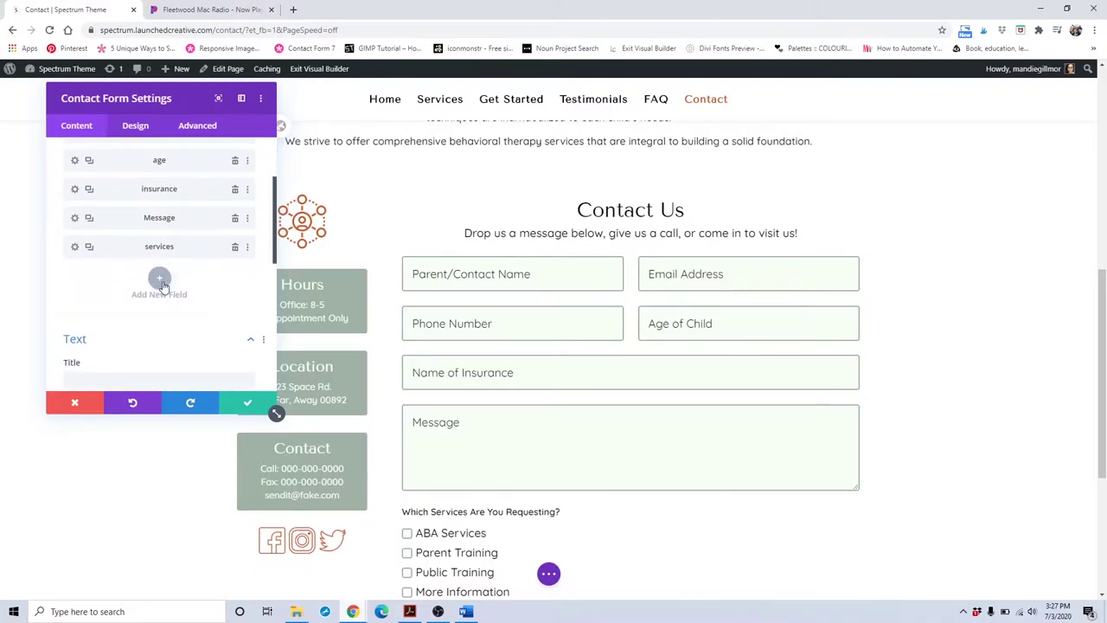
pyautogui.scroll(2, 161, 283)
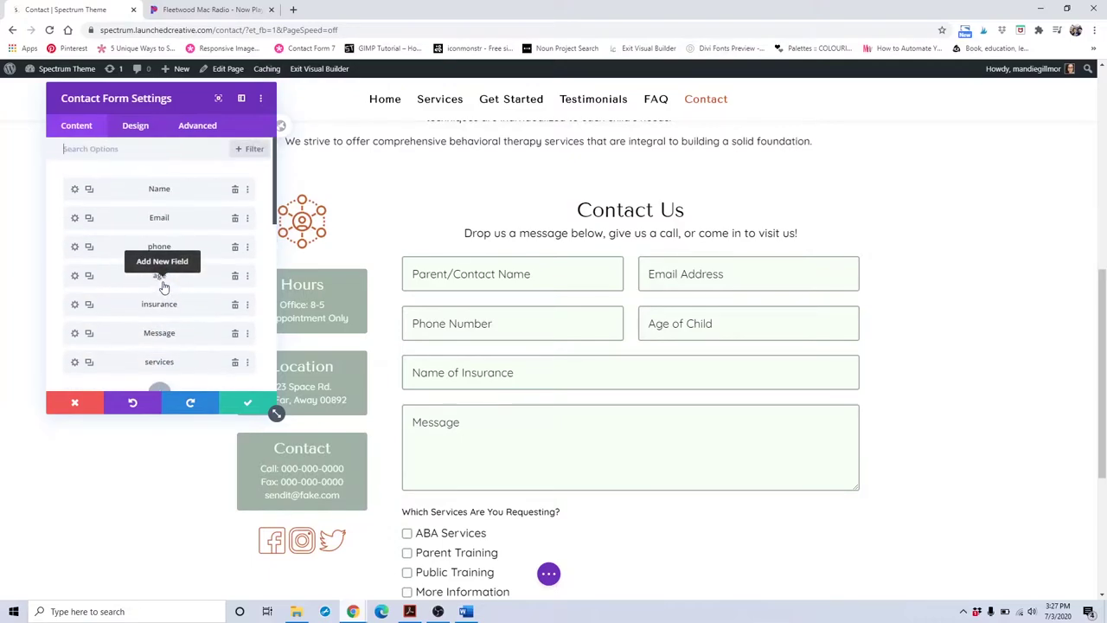
# Open the form's Name field and change its title to "Contact Name".
pyautogui.click(75, 189)
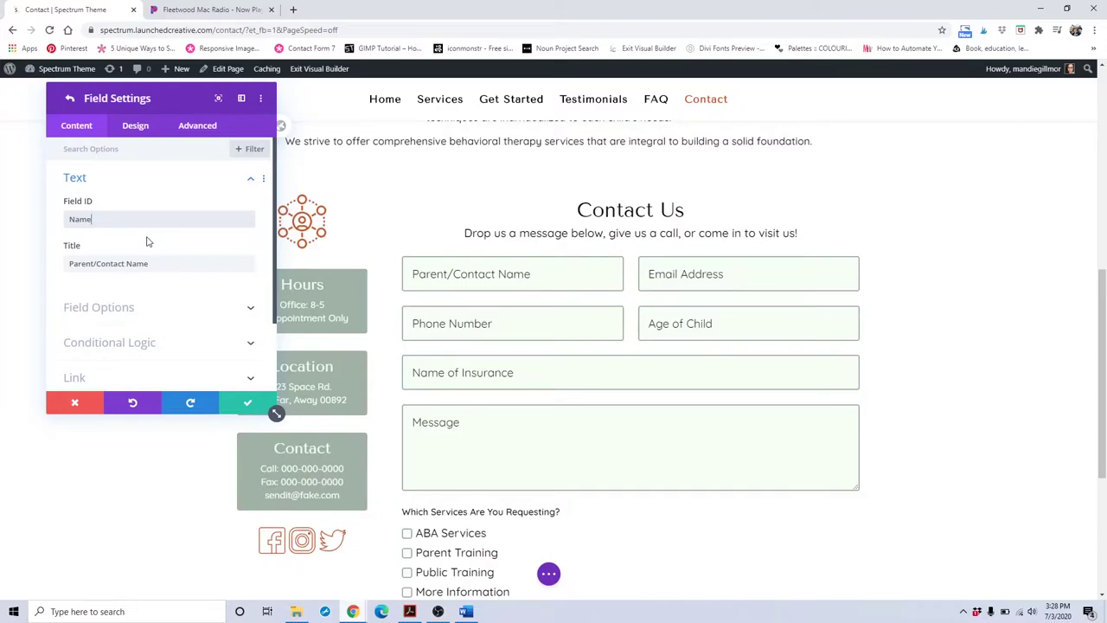
pyautogui.doubleClick(138, 263)
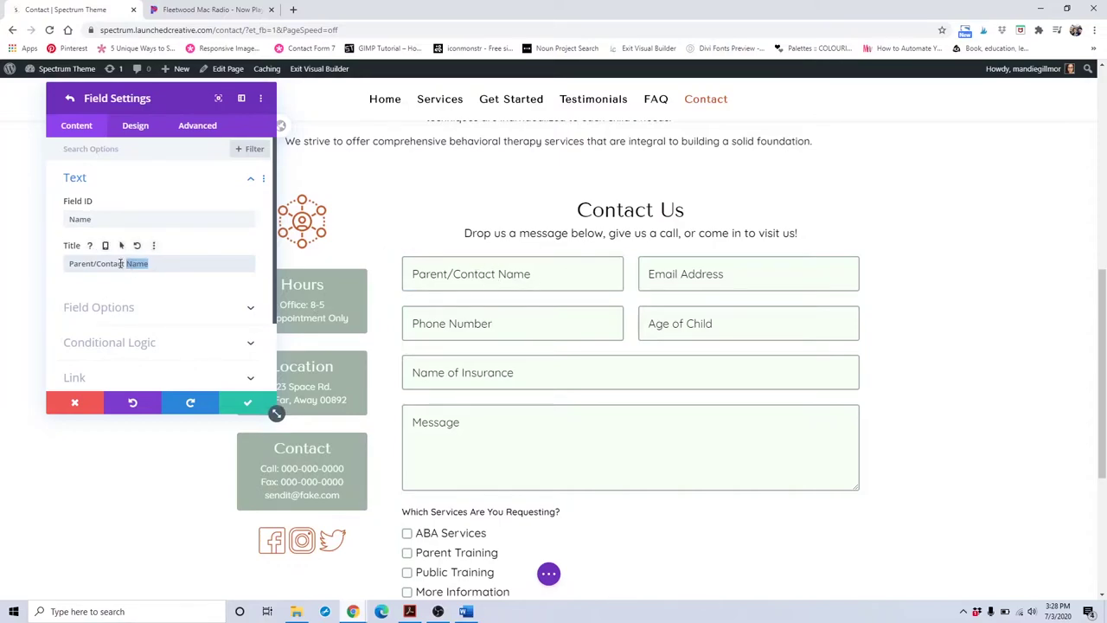
pyautogui.moveTo(97, 263); pyautogui.dragTo(76, 263)
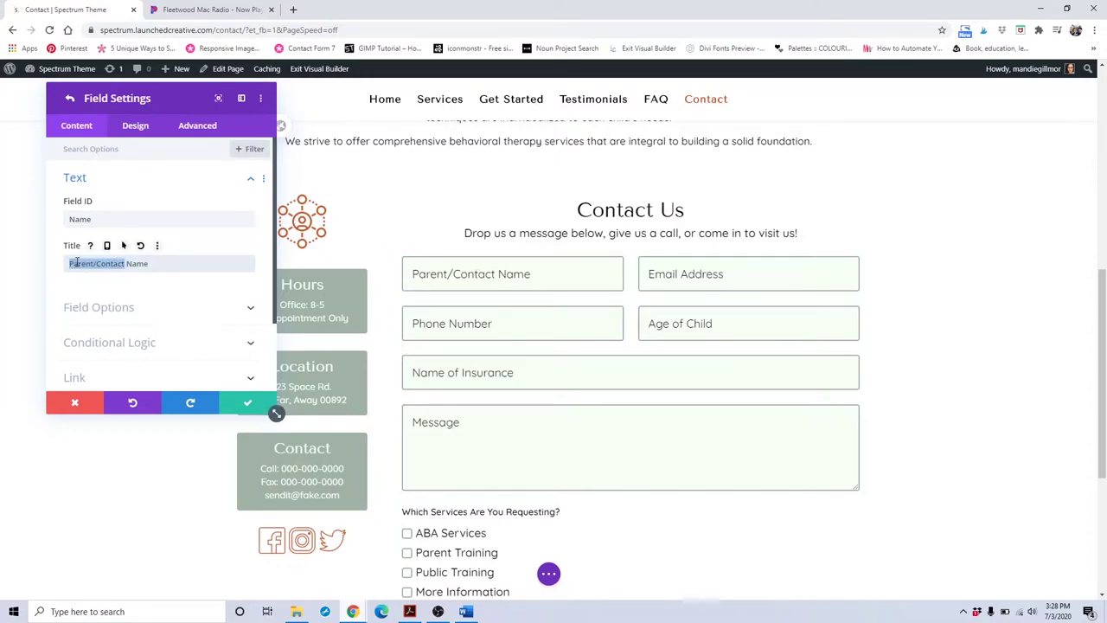
pyautogui.press('BackSpace')
pyautogui.write('Contact')
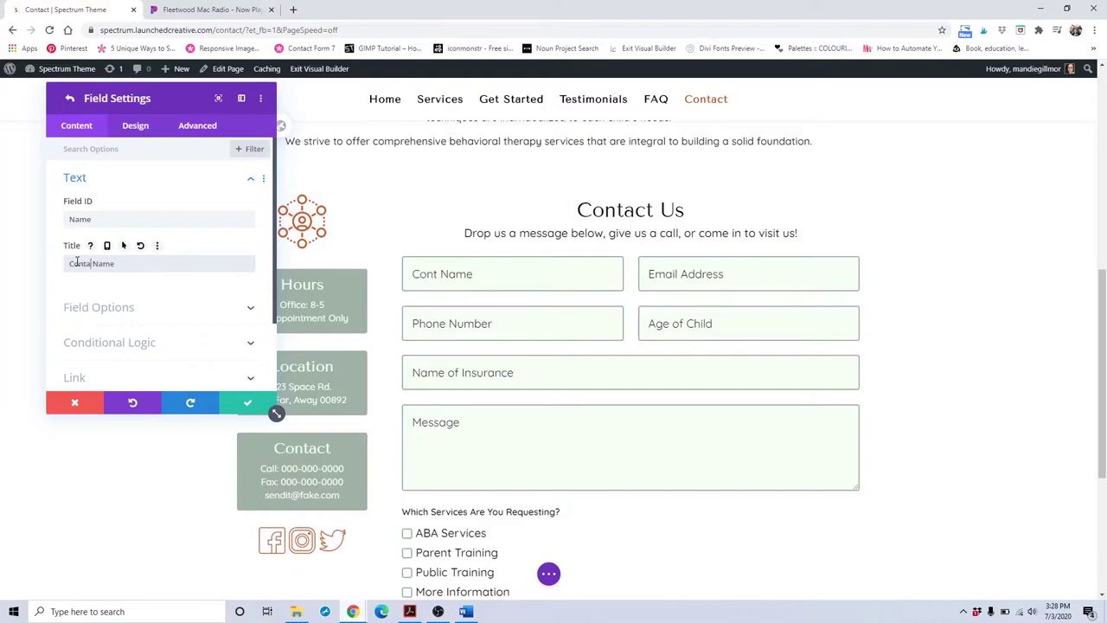
# Try the Checkboxes type for the Contact Name field, then set the type back to Input Field.
pyautogui.scroll(-1, 77, 260)
pyautogui.click(91, 250)
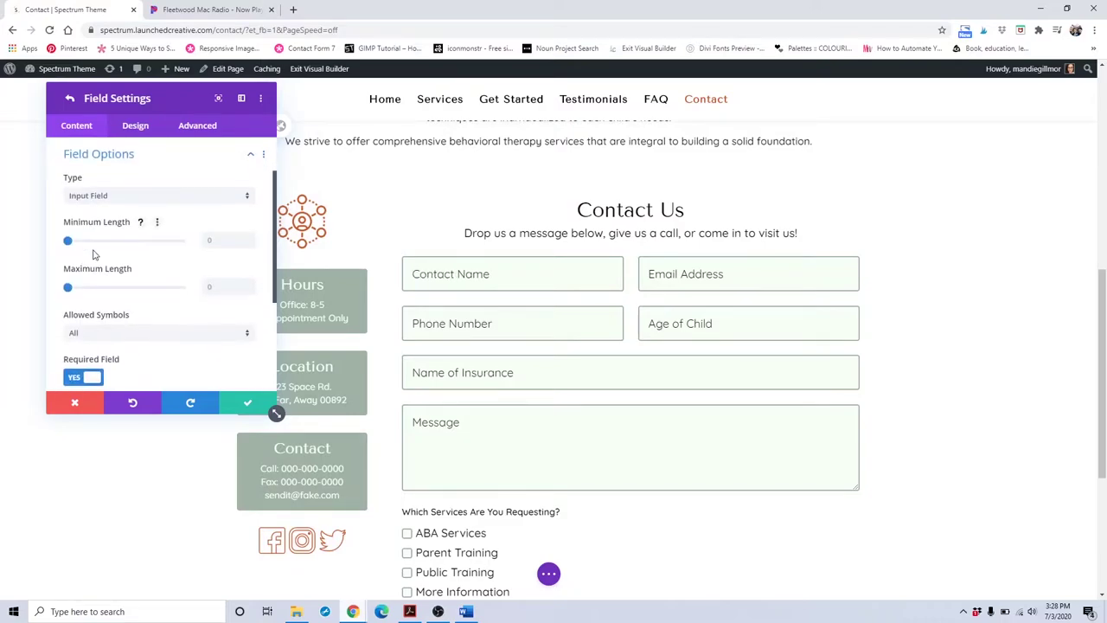
pyautogui.click(127, 201)
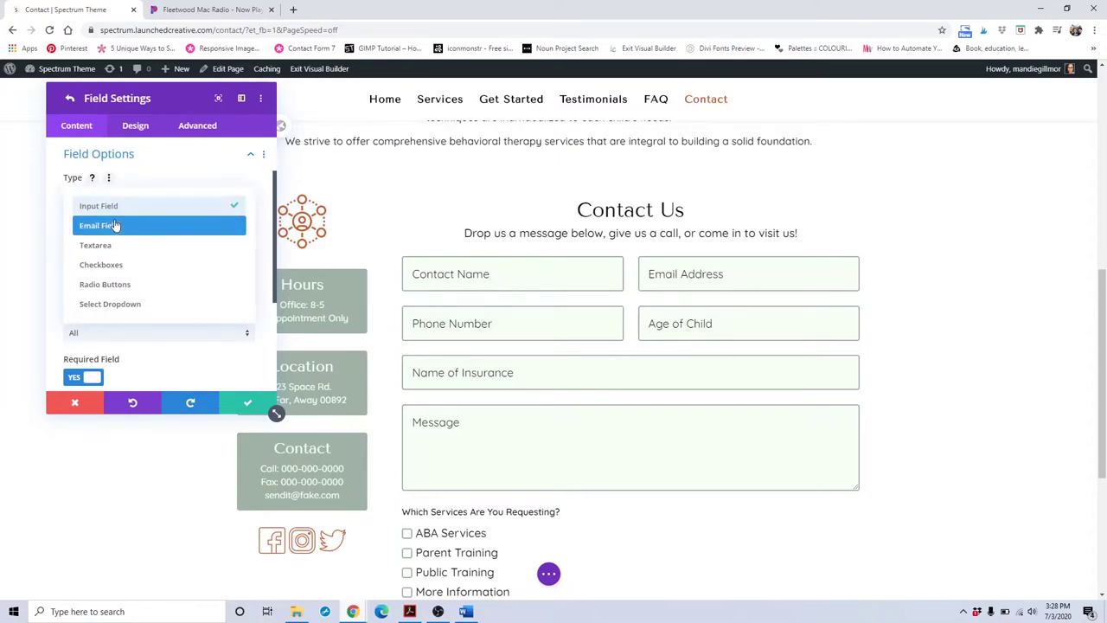
pyautogui.click(102, 264)
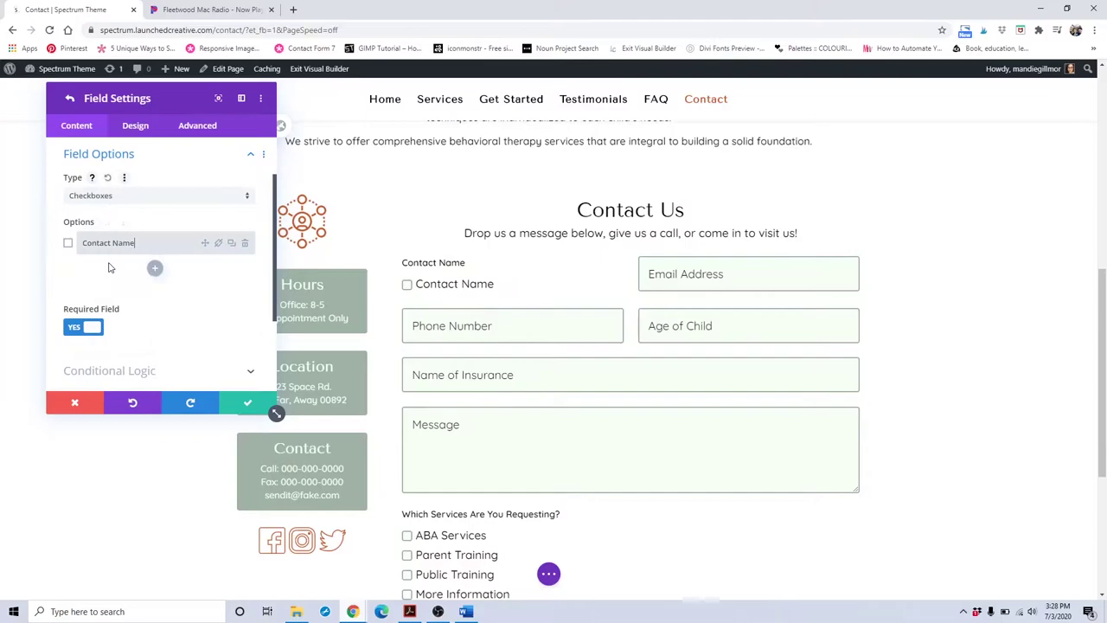
pyautogui.click(123, 199)
pyautogui.click(123, 207)
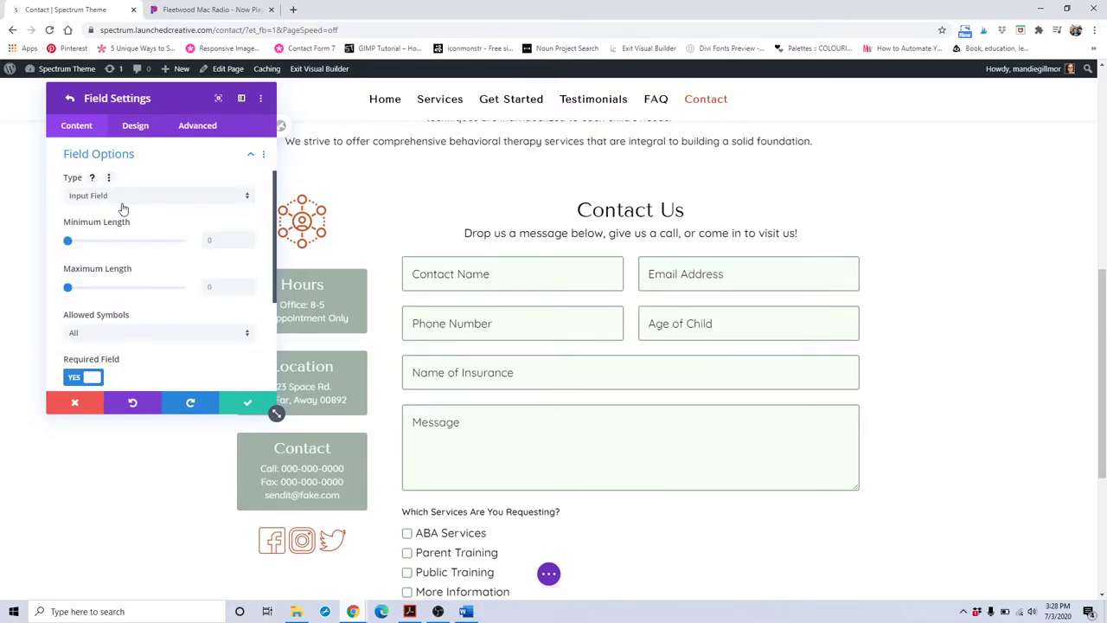
# Examine the Contact Name field's conditional logic, enabling and disabling it again, and show the help description of its Enable option.
pyautogui.scroll(-1, 132, 280)
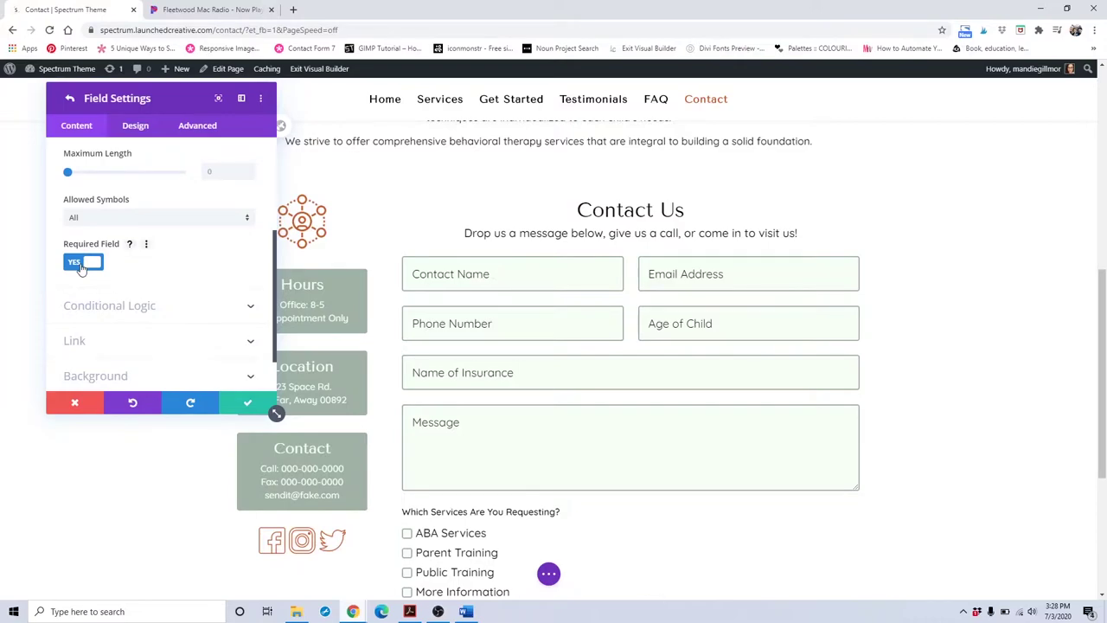
pyautogui.scroll(-1, 82, 268)
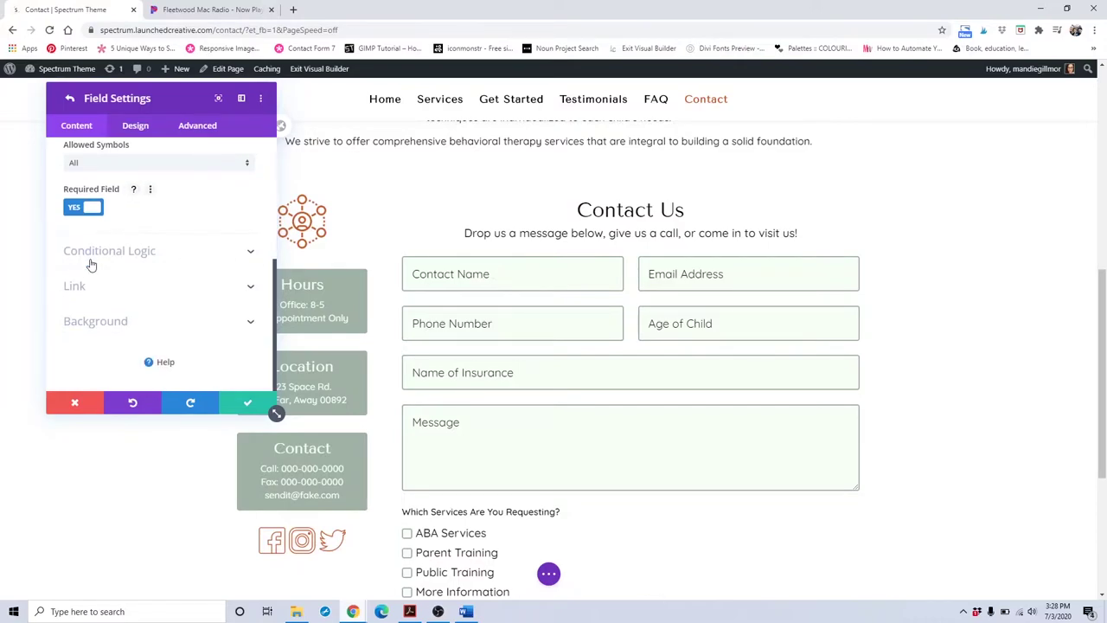
pyautogui.click(90, 260)
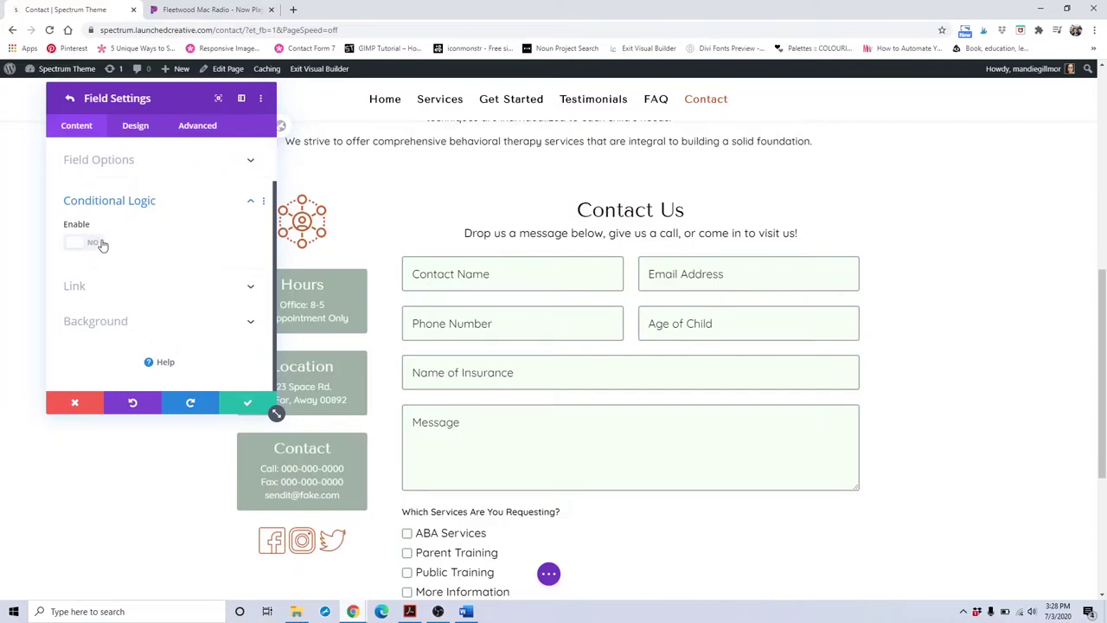
pyautogui.scroll(1, 100, 249)
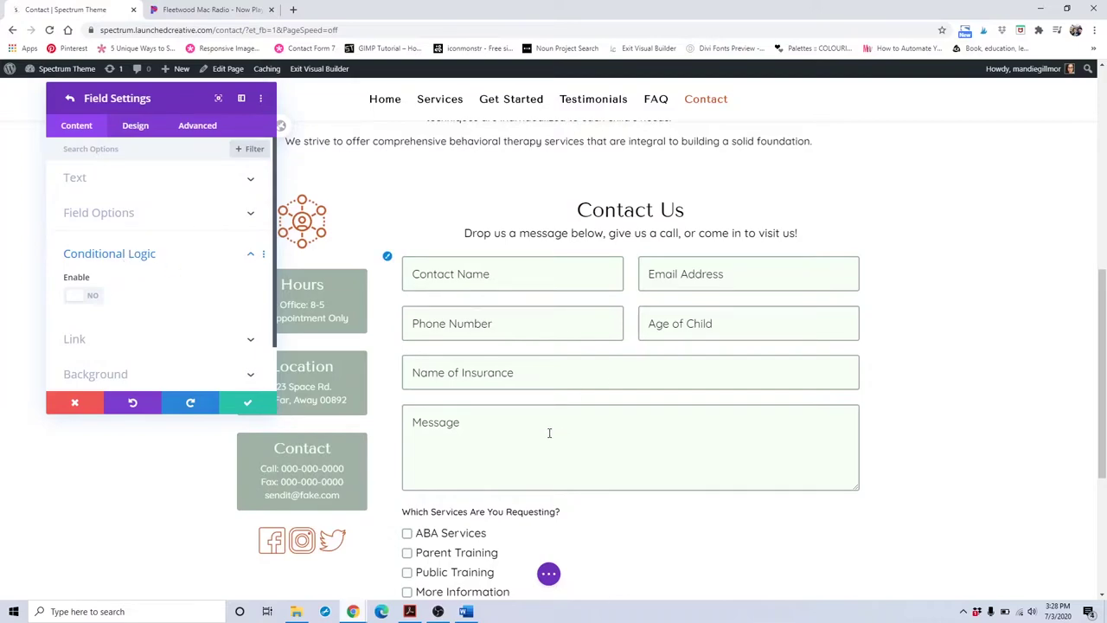
pyautogui.click(92, 295)
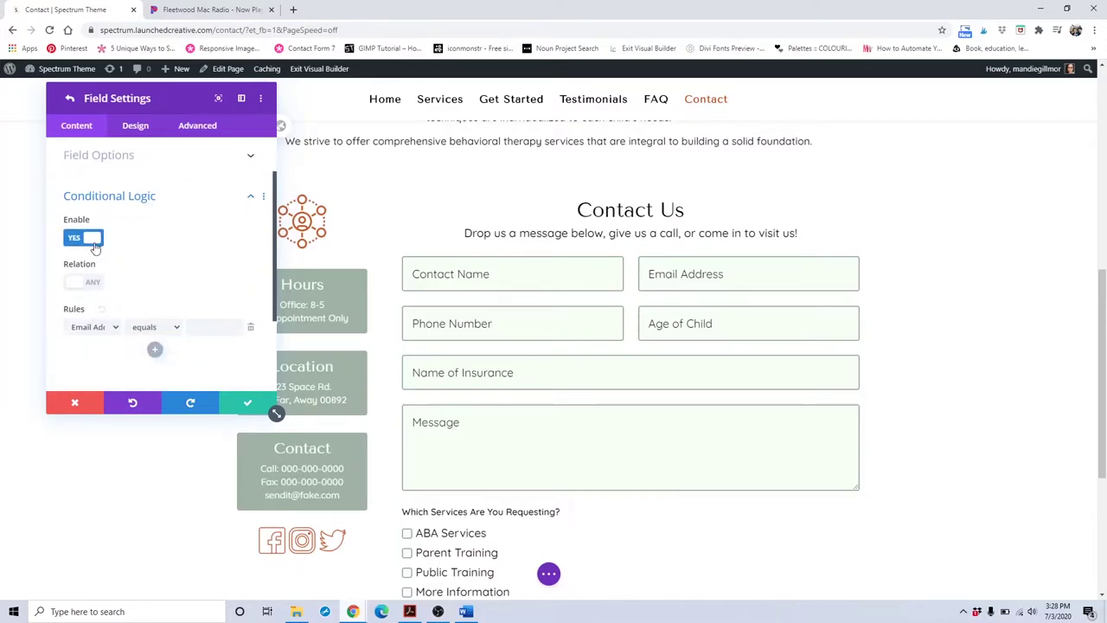
pyautogui.click(93, 240)
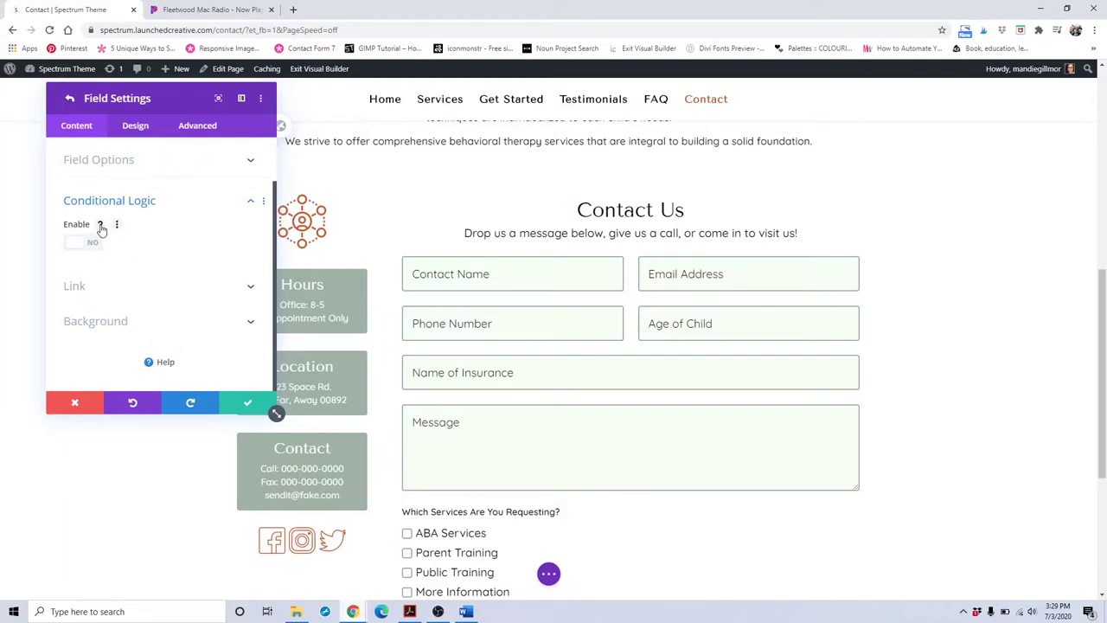
pyautogui.click(100, 227)
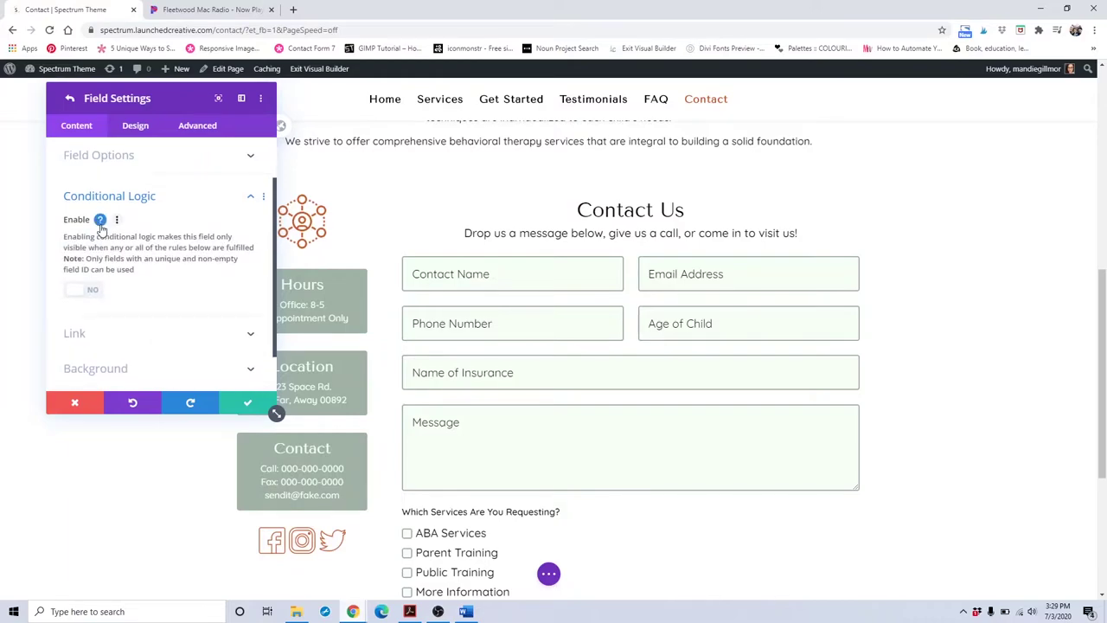
# Hide the help description of the conditional logic option and return to the contact form's list of fields.
pyautogui.click(100, 226)
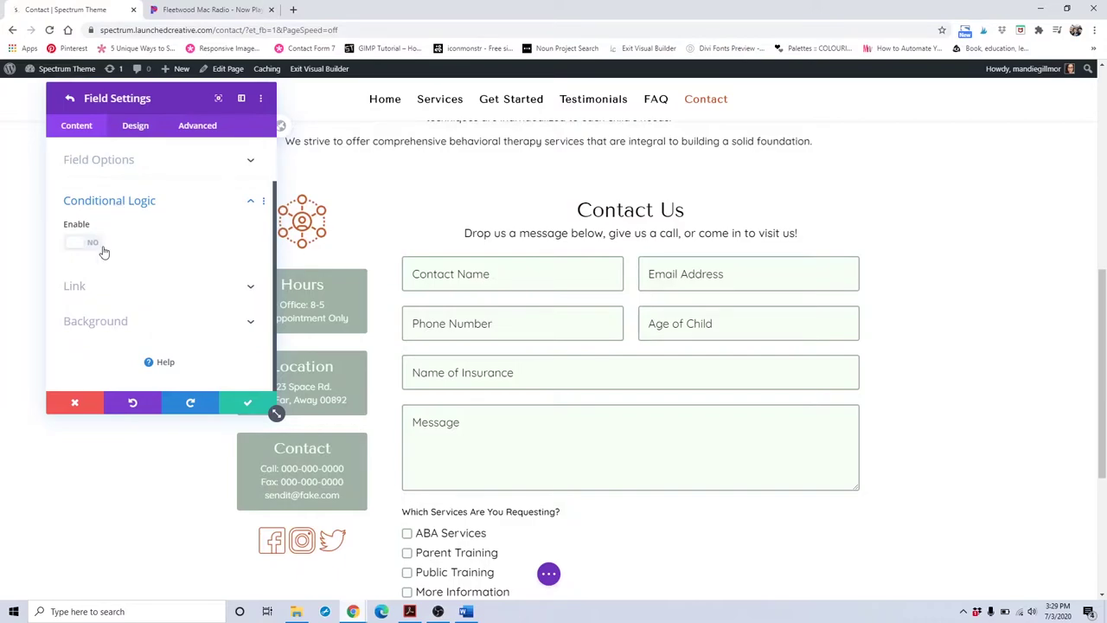
pyautogui.scroll(1, 103, 248)
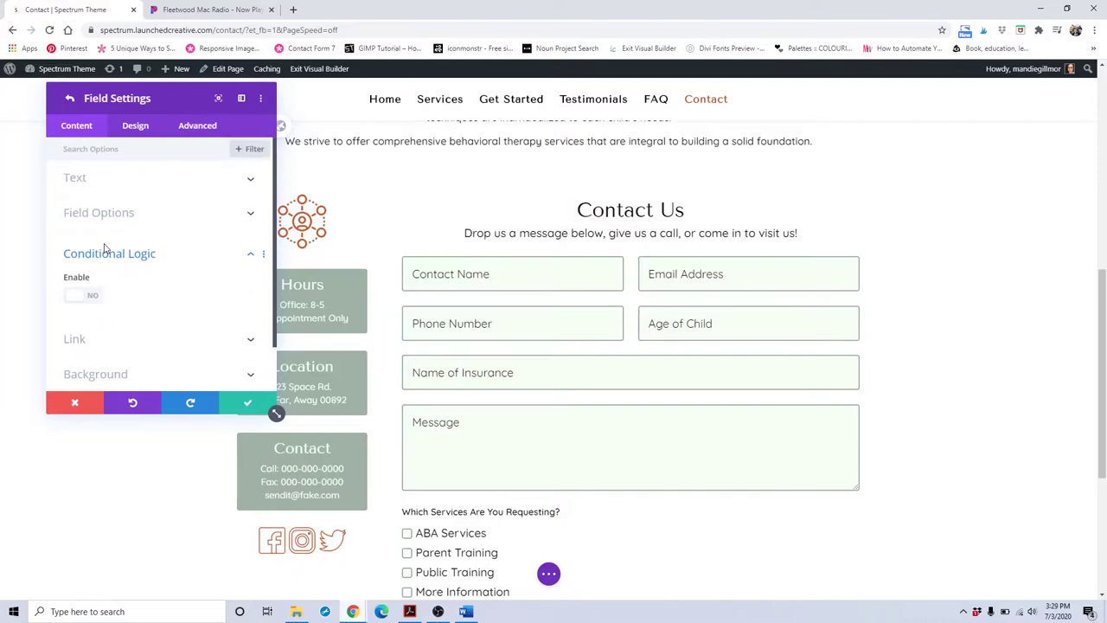
pyautogui.click(70, 102)
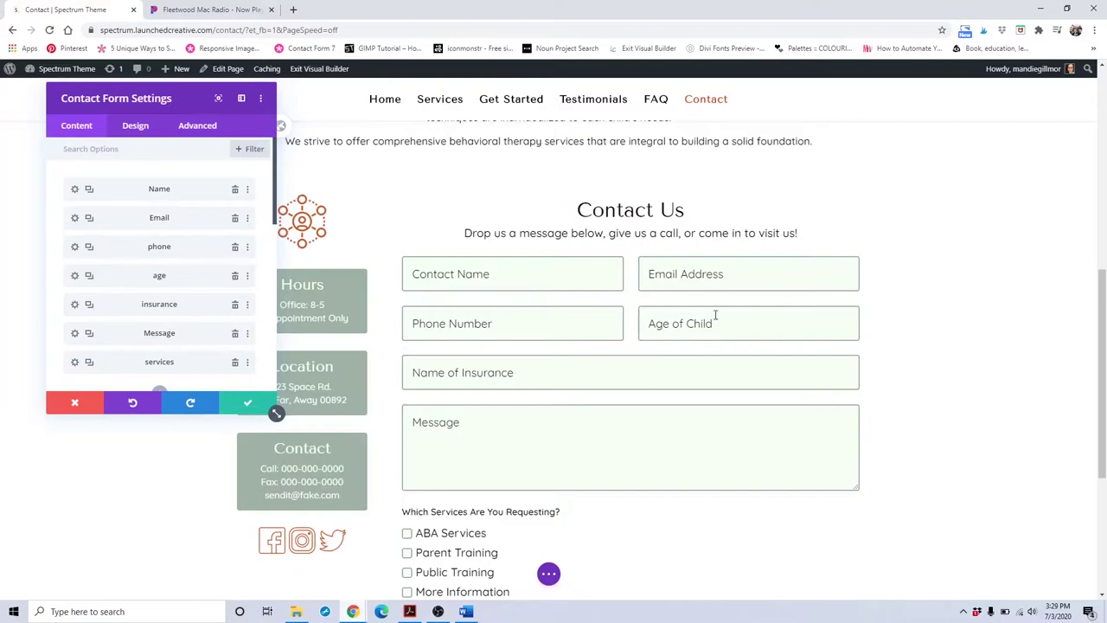
# Open the Email field, review its title, field type and required setting, and return to the form settings.
pyautogui.click(75, 220)
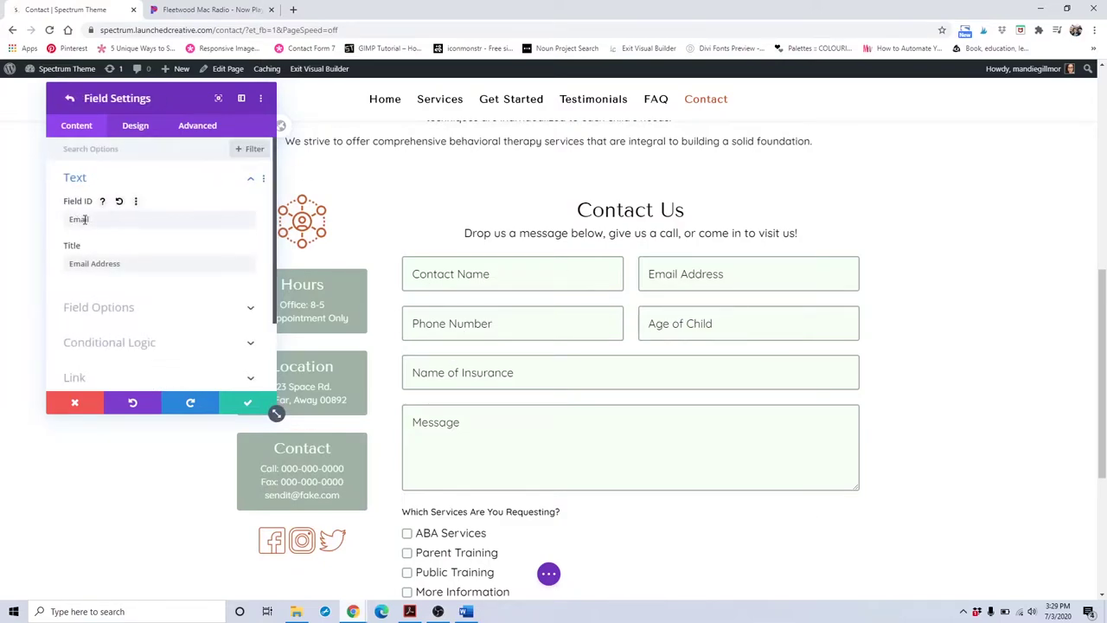
pyautogui.click(102, 263)
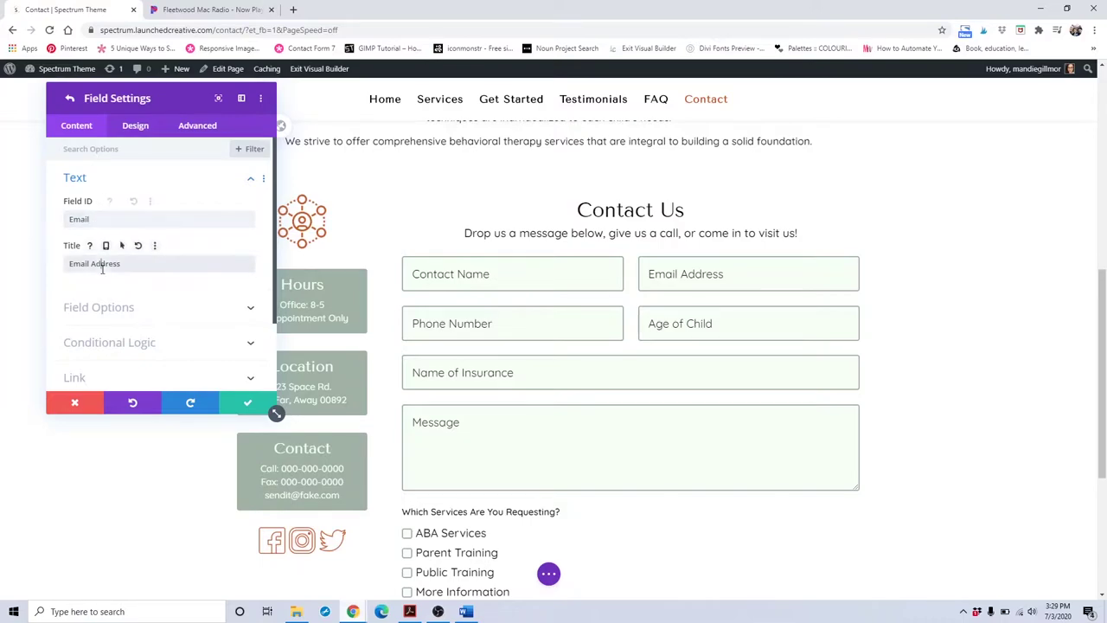
pyautogui.scroll(-1, 248, 255)
pyautogui.click(247, 249)
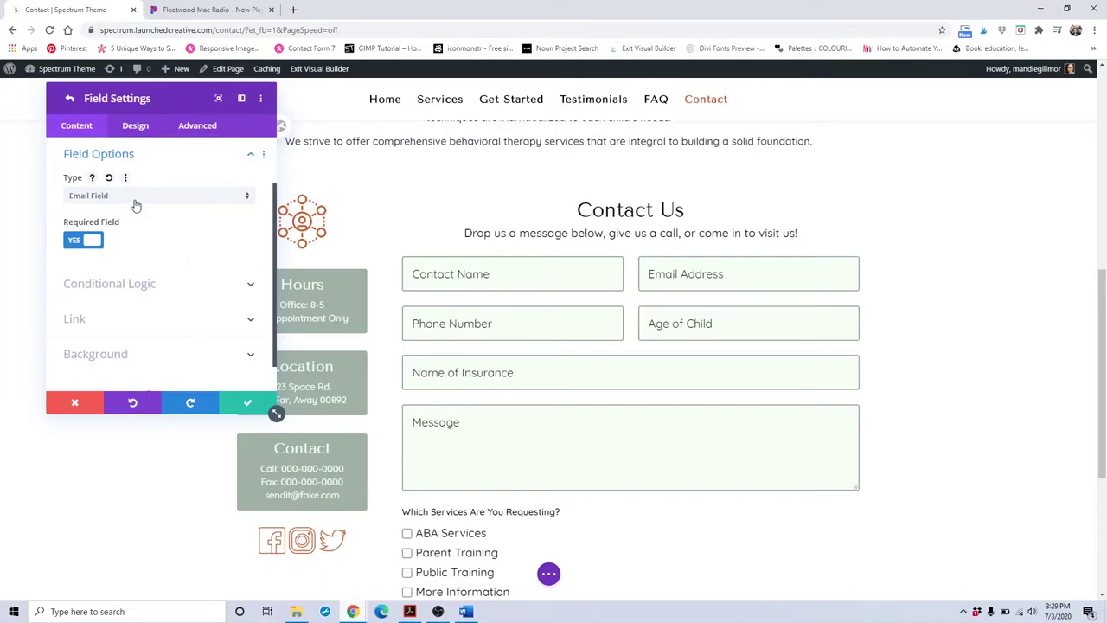
pyautogui.scroll(-1, 116, 242)
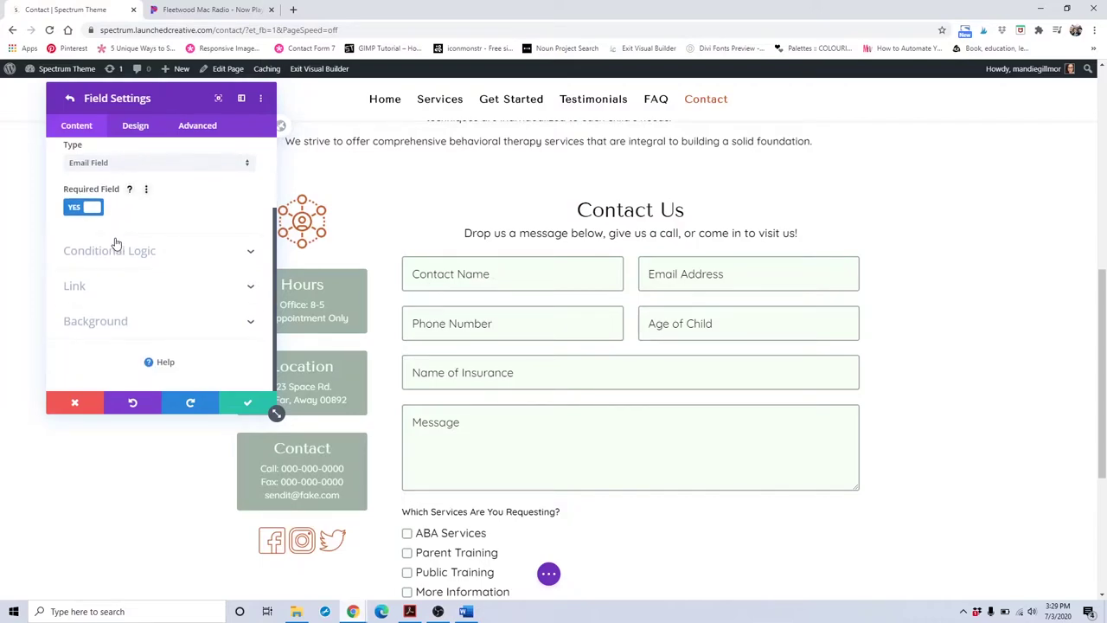
pyautogui.click(74, 106)
# Open the form's services field and review its field ID and title.
pyautogui.scroll(-1, 303, 299)
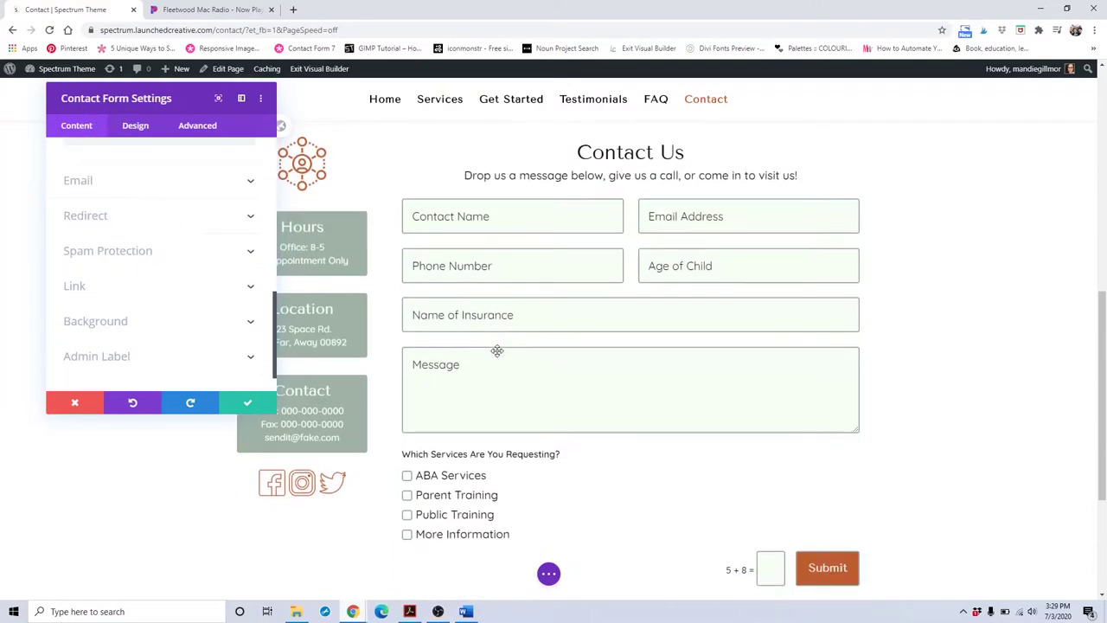
pyautogui.scroll(10, 173, 289)
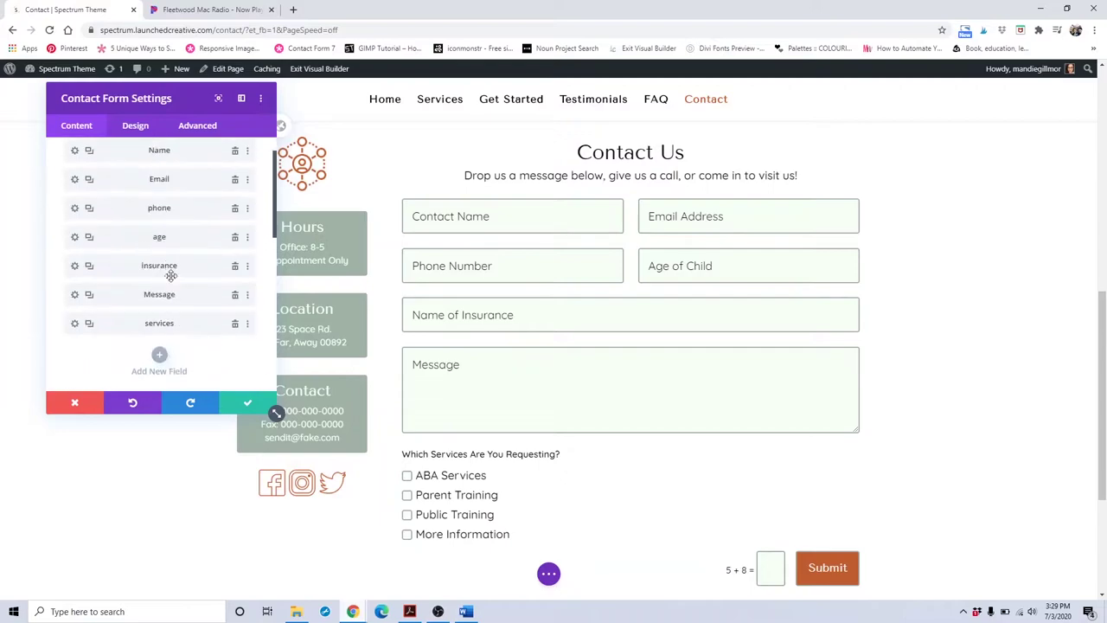
pyautogui.scroll(-1, 170, 273)
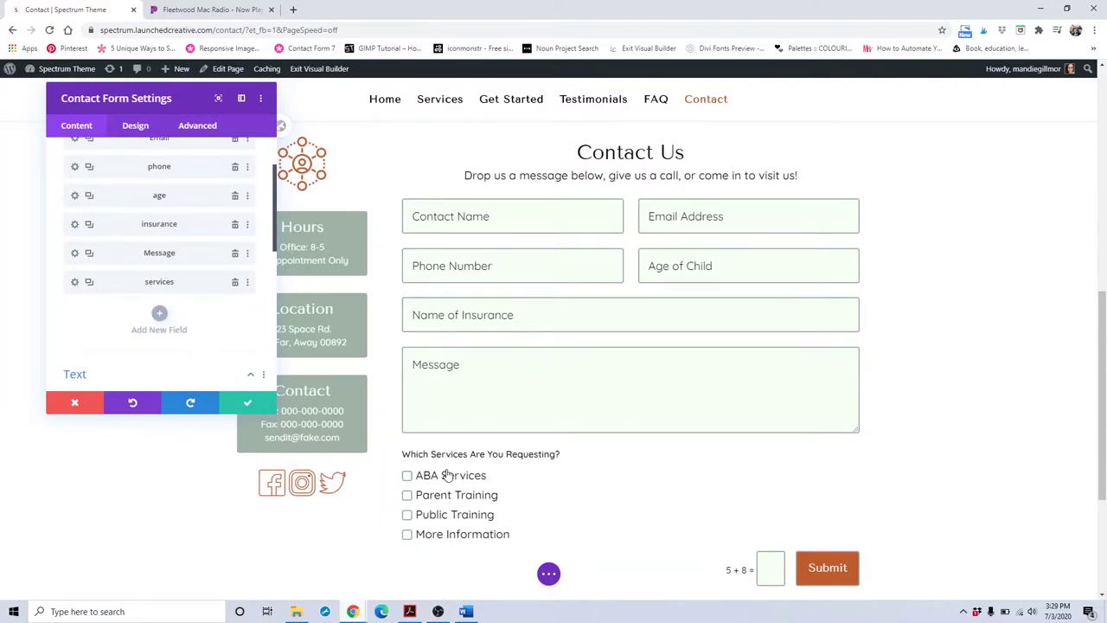
pyautogui.click(74, 283)
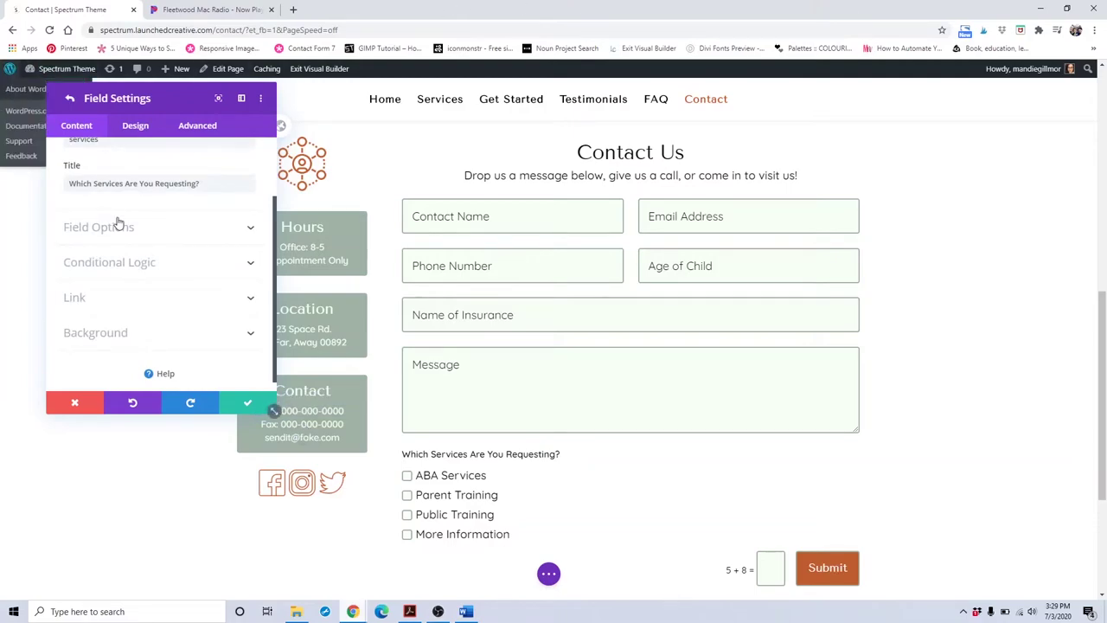
pyautogui.scroll(2, 119, 223)
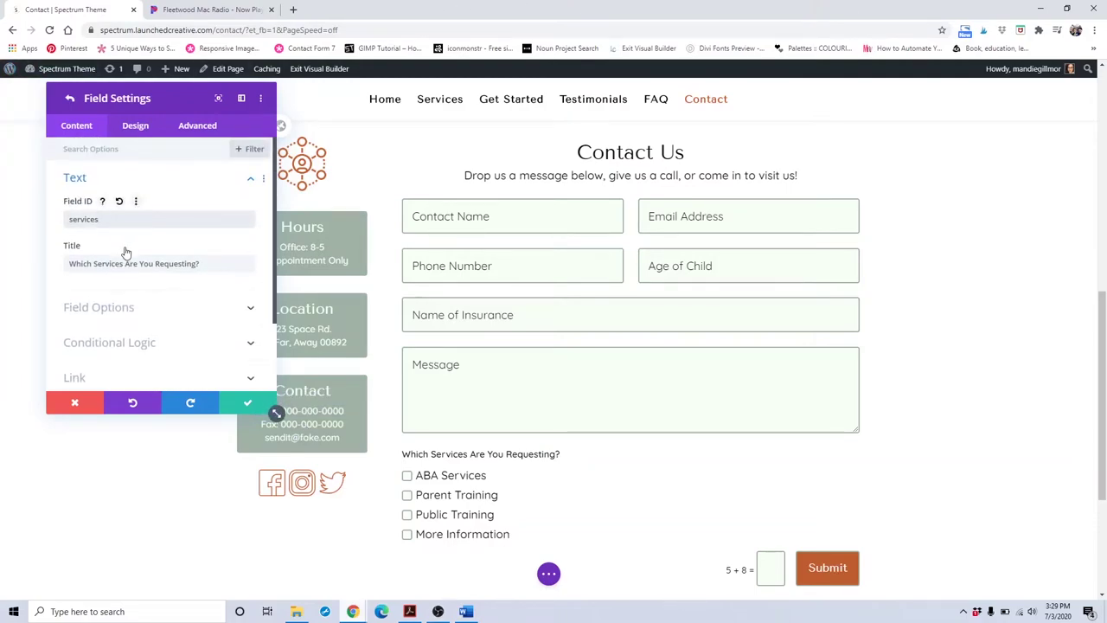
pyautogui.scroll(-1, 297, 277)
pyautogui.click(217, 263)
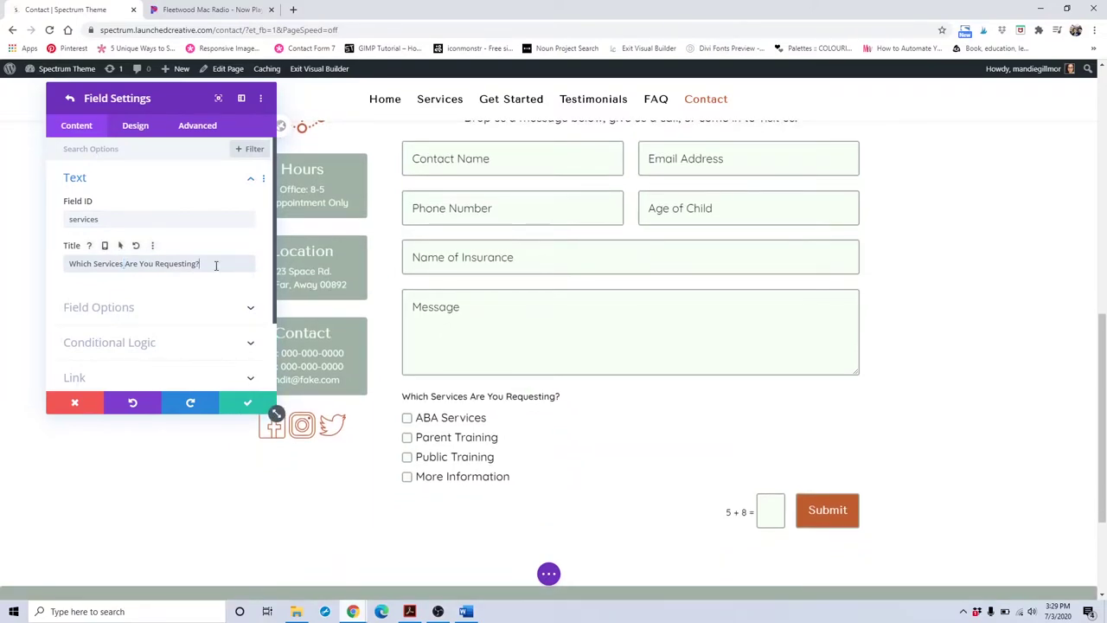
# Examine the services field's type choices, keeping Checkboxes, and its checkbox options and required setting, and return to the form settings.
pyautogui.click(195, 315)
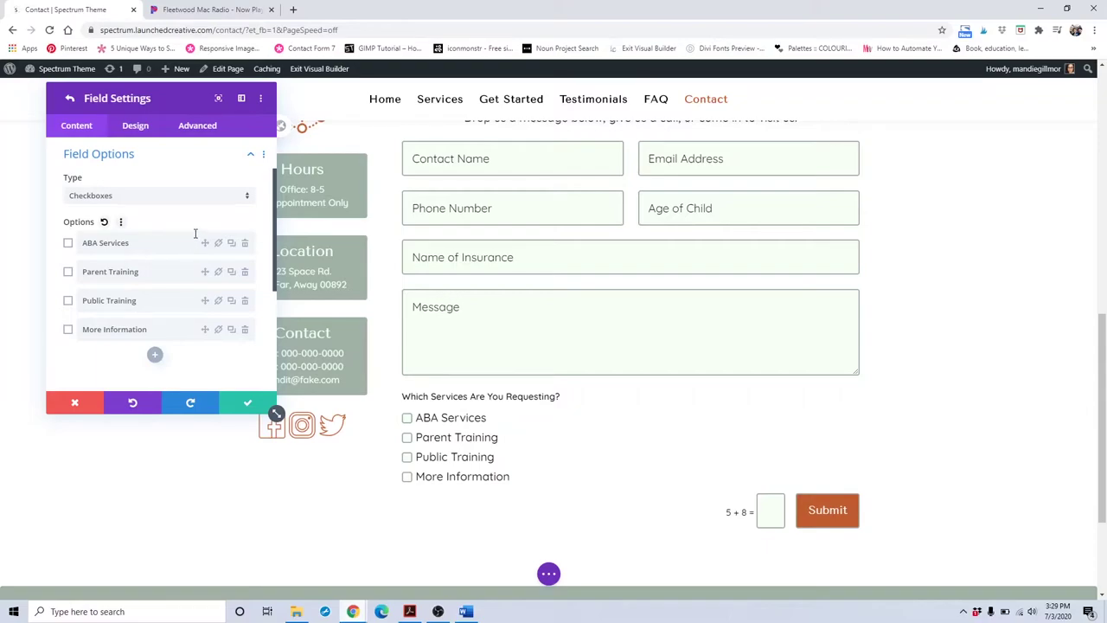
pyautogui.click(220, 195)
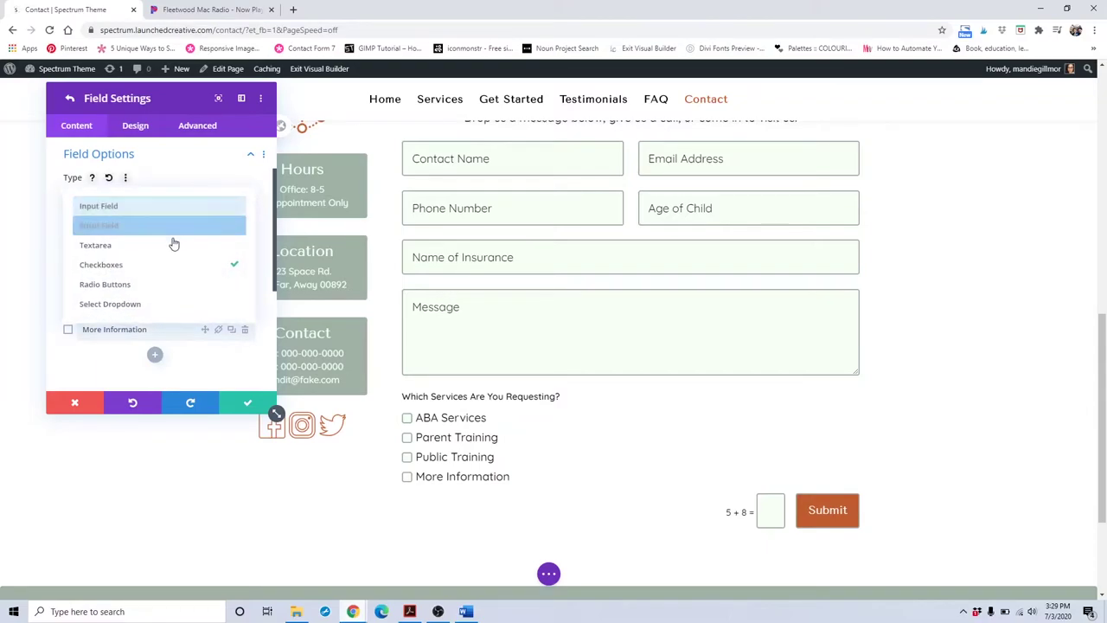
pyautogui.click(100, 365)
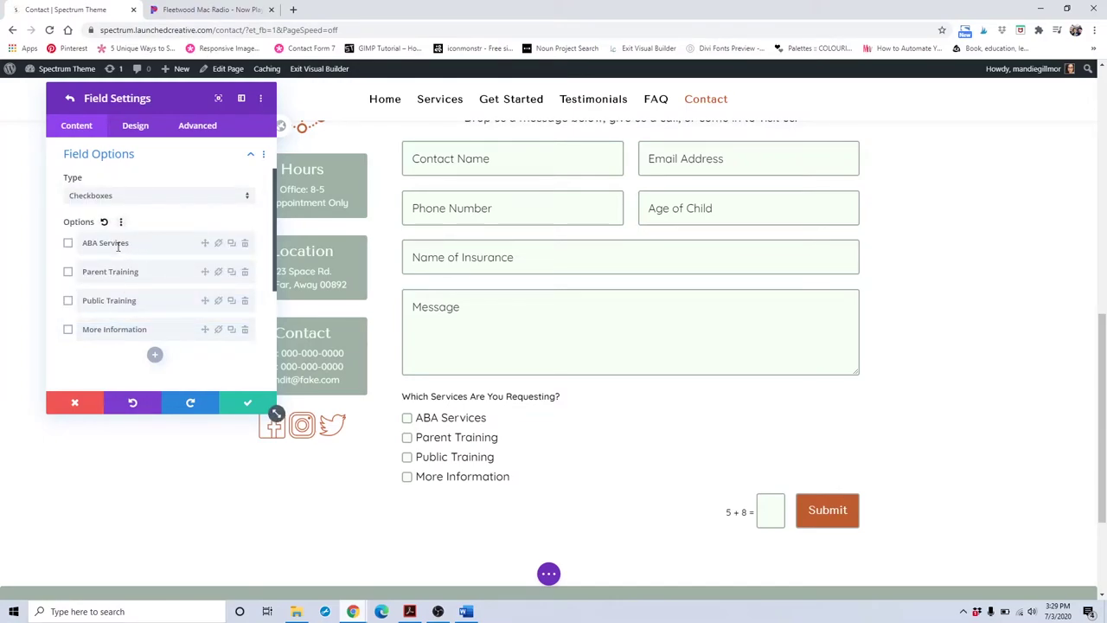
pyautogui.tripleClick(115, 300)
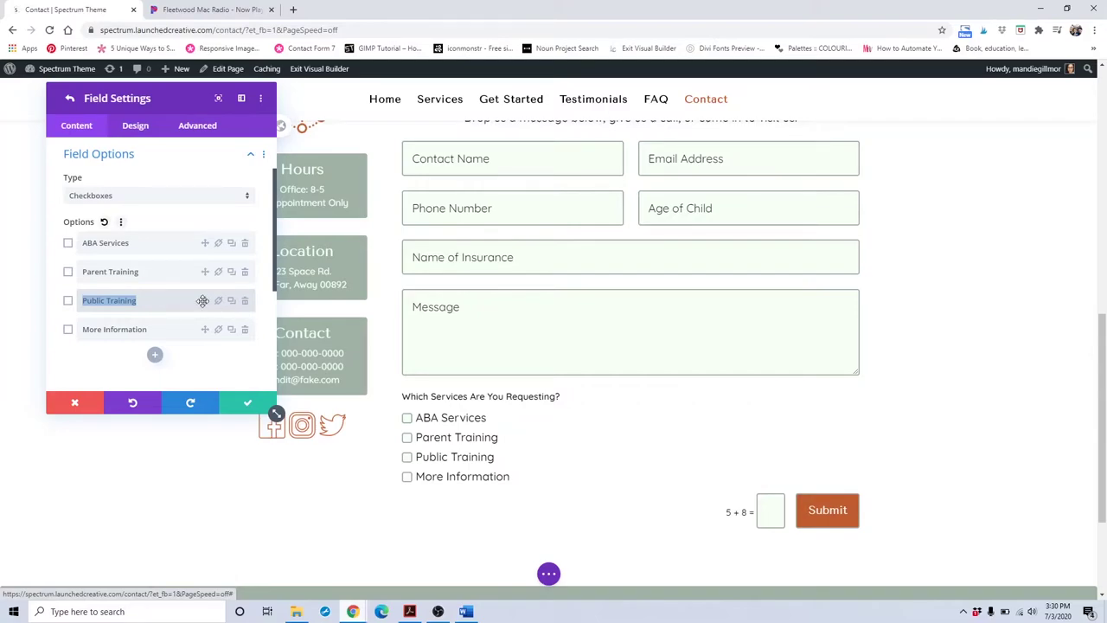
pyautogui.moveTo(204, 300)
pyautogui.mouseDown()
pyautogui.moveTo(203, 260)
pyautogui.moveTo(200, 303)
pyautogui.mouseUp()
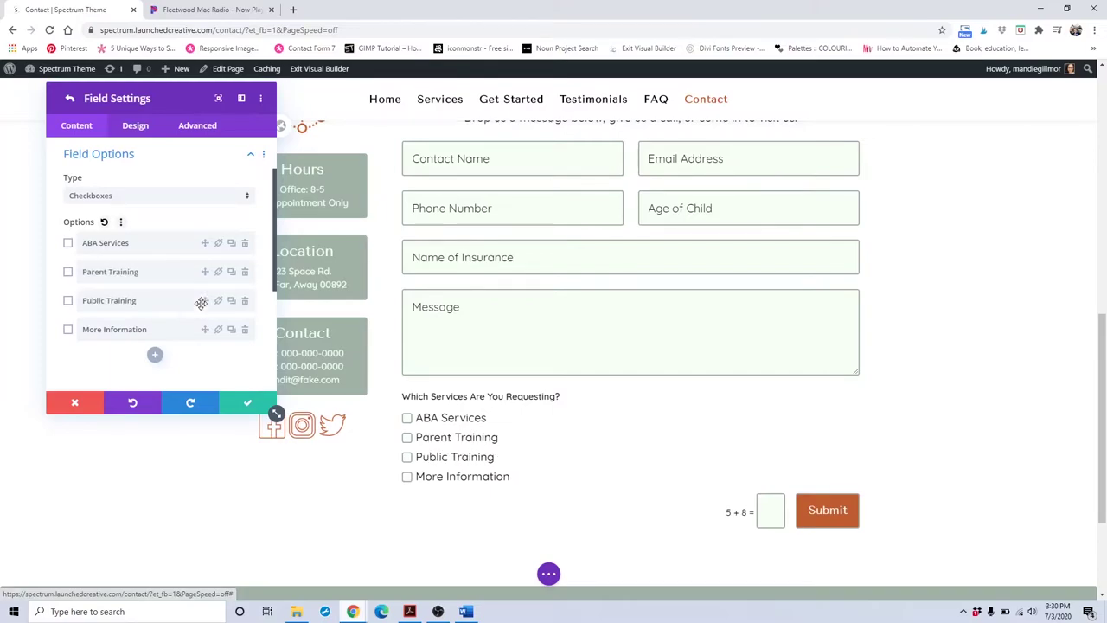
pyautogui.scroll(-2, 201, 305)
pyautogui.scroll(-2, 200, 305)
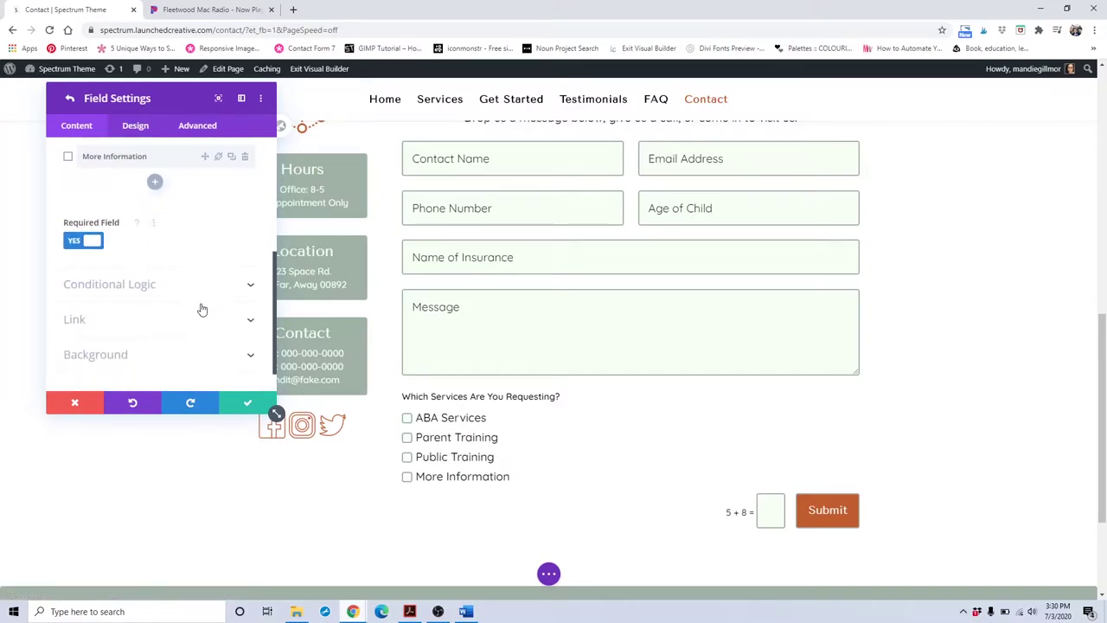
pyautogui.click(224, 404)
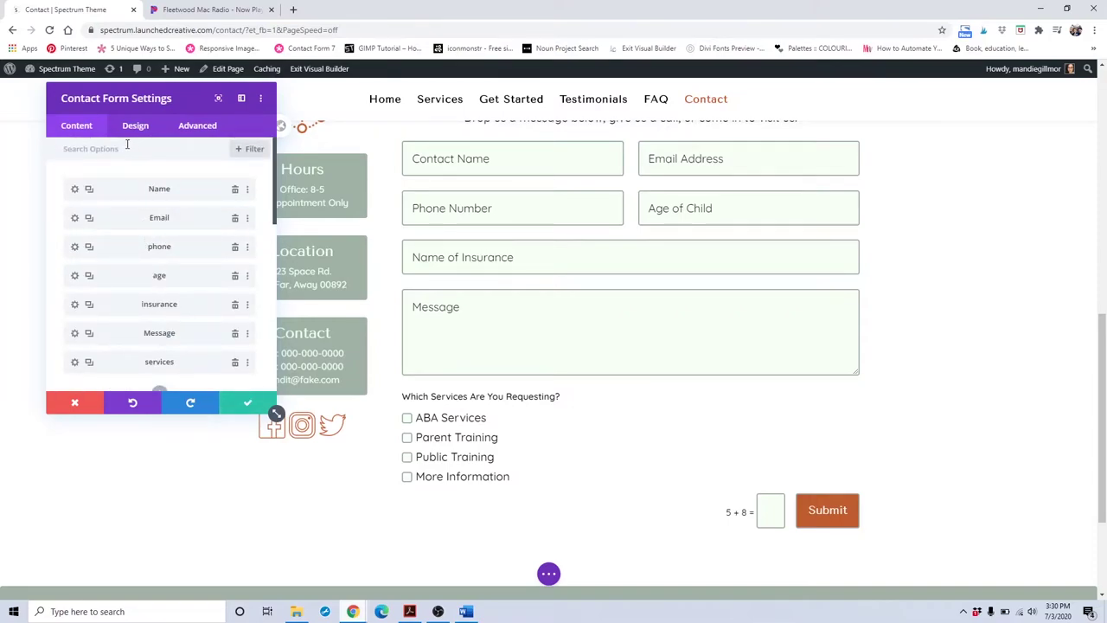
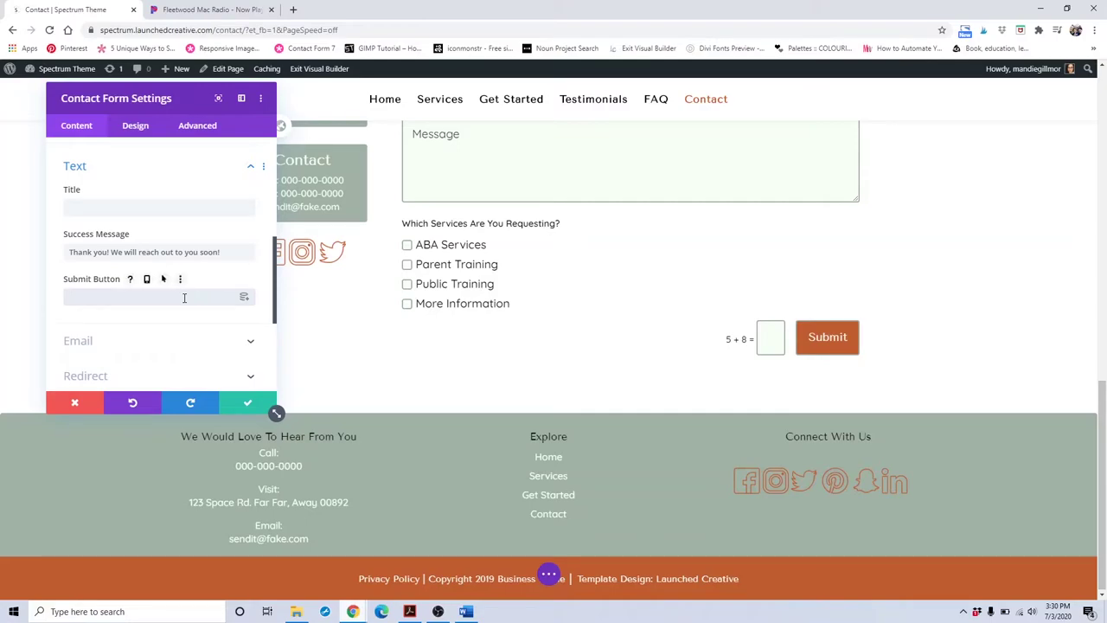
# Try "Send It" as the form's submit button text, and set the text back to "Submit".
pyautogui.write('Send It')
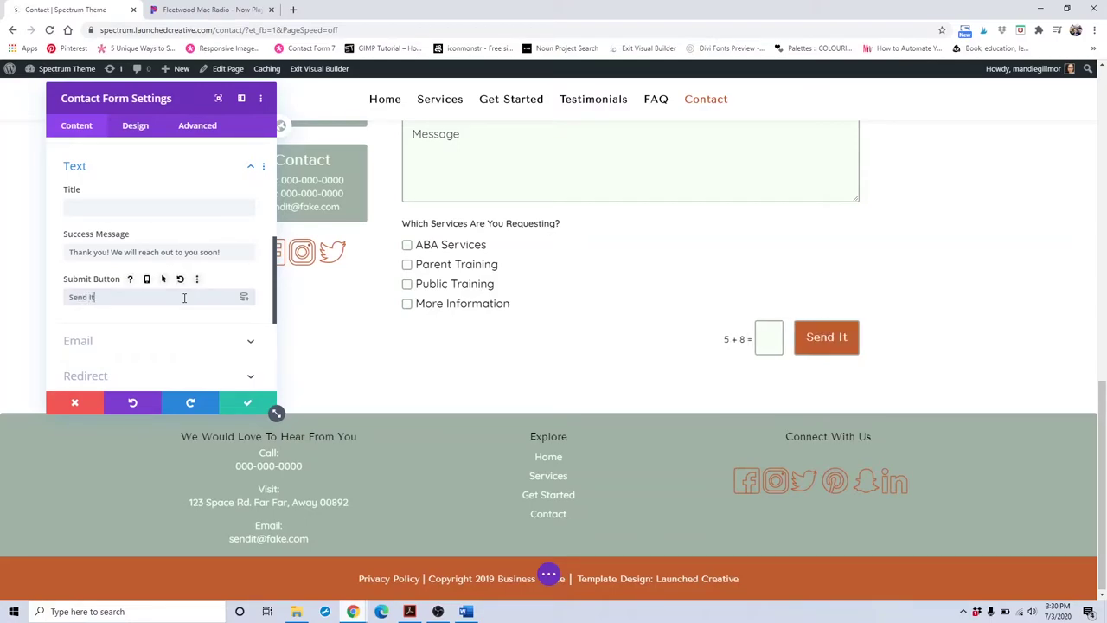
pyautogui.press('BackSpace')
pyautogui.press('BackSpace')
pyautogui.press('BackSpace')
pyautogui.press('BackSpace')
pyautogui.press('BackSpace')
pyautogui.press('BackSpace')
pyautogui.press('BackSpace')
pyautogui.write('Su')
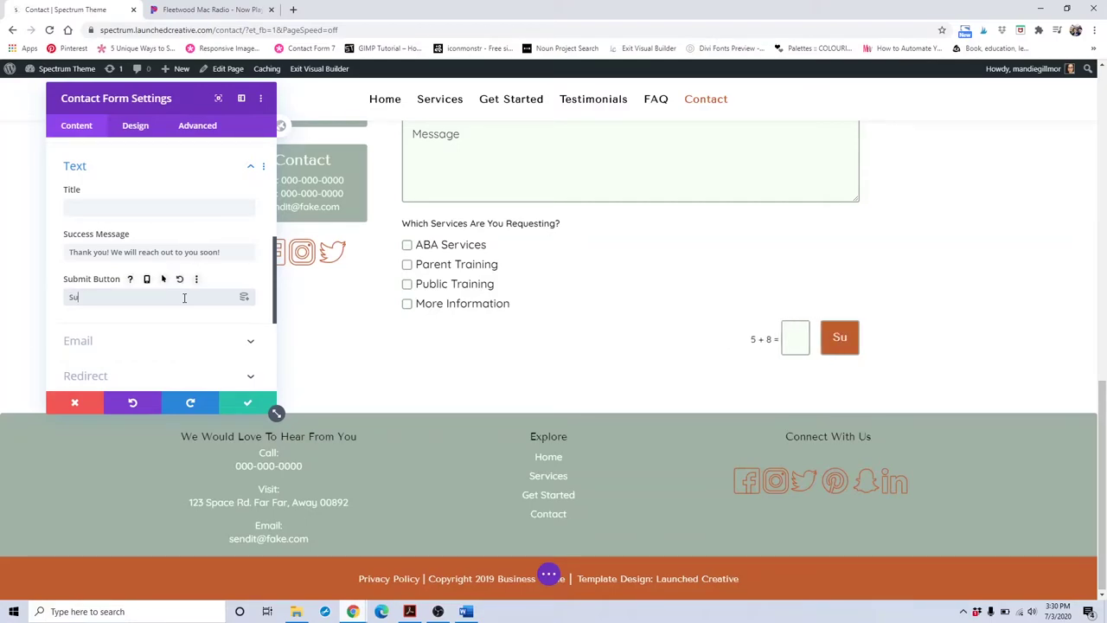
pyautogui.write('bmit')
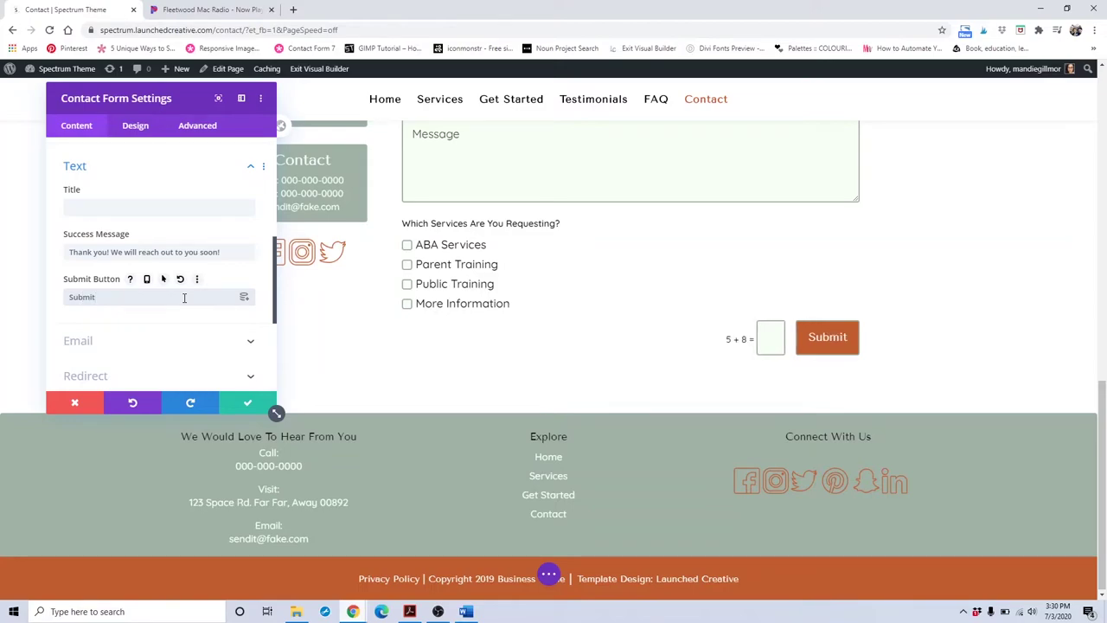
# Open the contact form's email settings and review the Email Address field that receives the submissions.
pyautogui.click(234, 339)
pyautogui.click(131, 194)
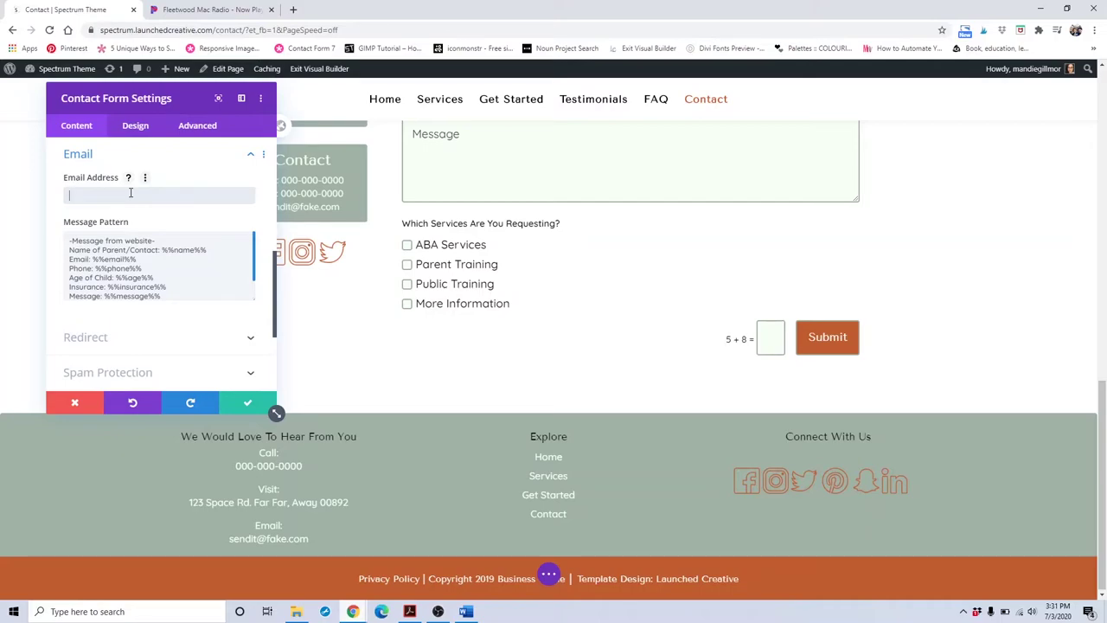
pyautogui.click(130, 194)
pyautogui.scroll(1, 167, 252)
pyautogui.scroll(-2, 168, 256)
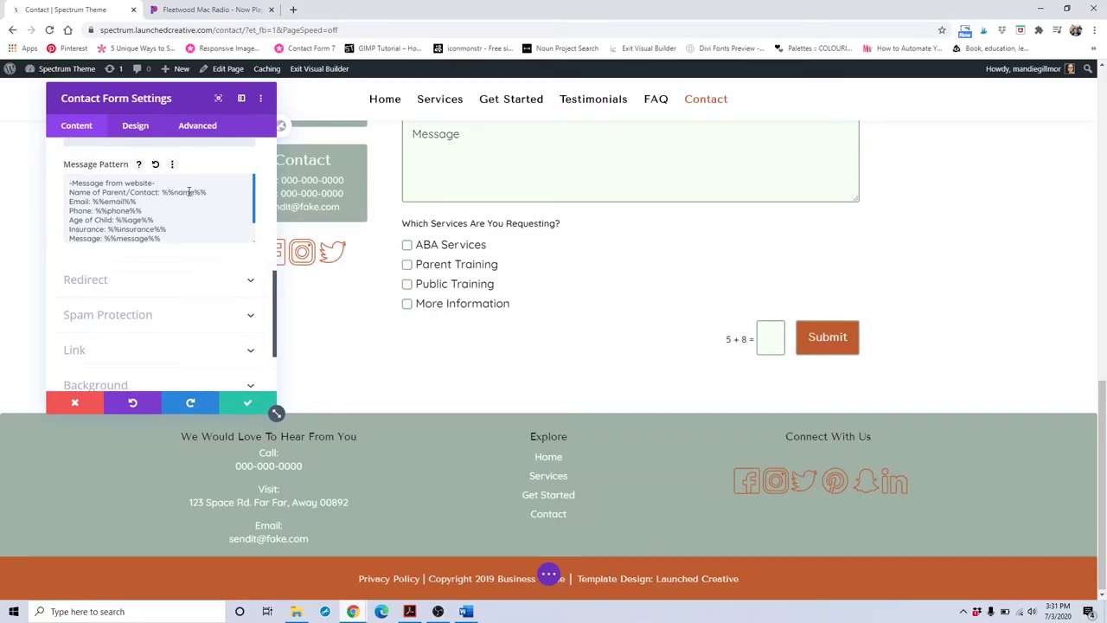
# Examine how the email message pattern references each form field, from the %%name%% placeholder down to %%services%%.
pyautogui.click(189, 191)
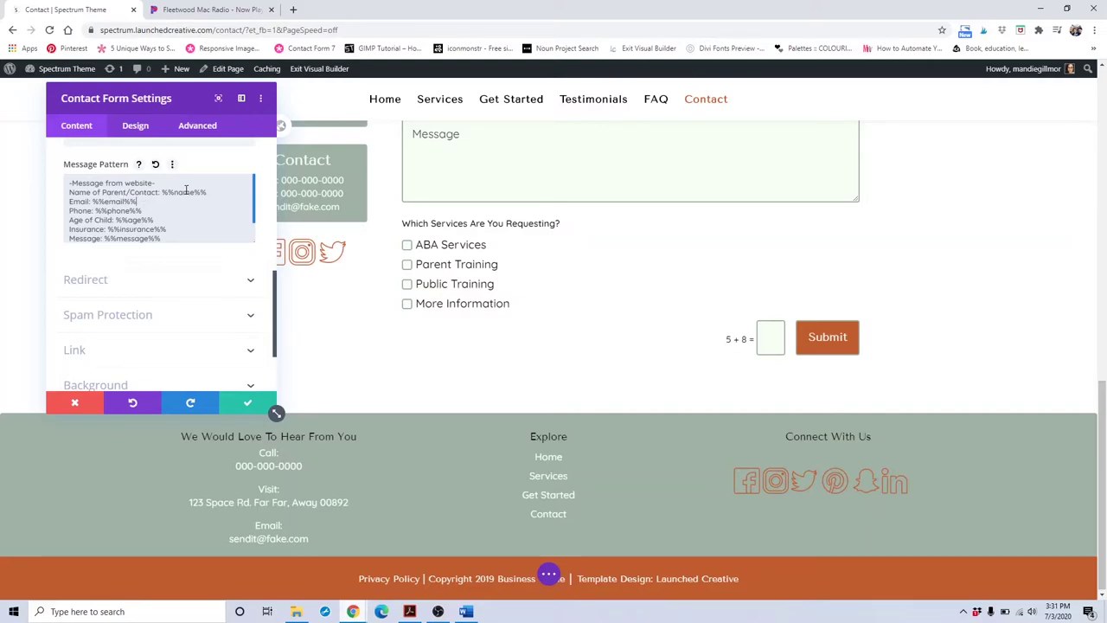
pyautogui.doubleClick(186, 191)
pyautogui.click(173, 190)
pyautogui.scroll(-1, 157, 218)
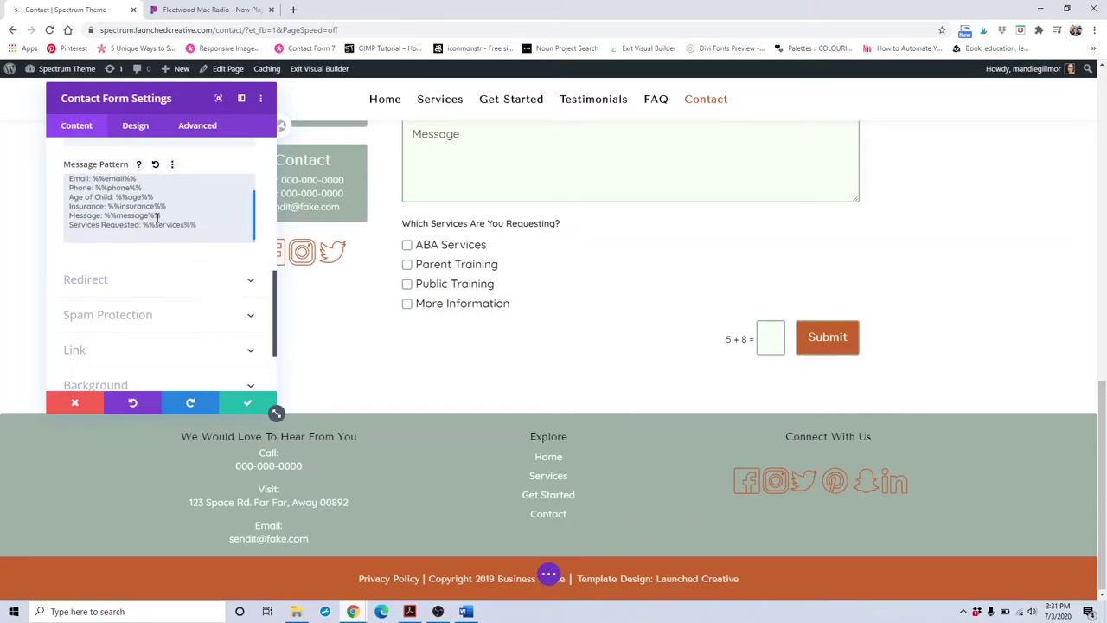
# Delete the age field from the form and remove the line "Age of Child: %%age%%" from the message pattern.
pyautogui.scroll(6, 157, 218)
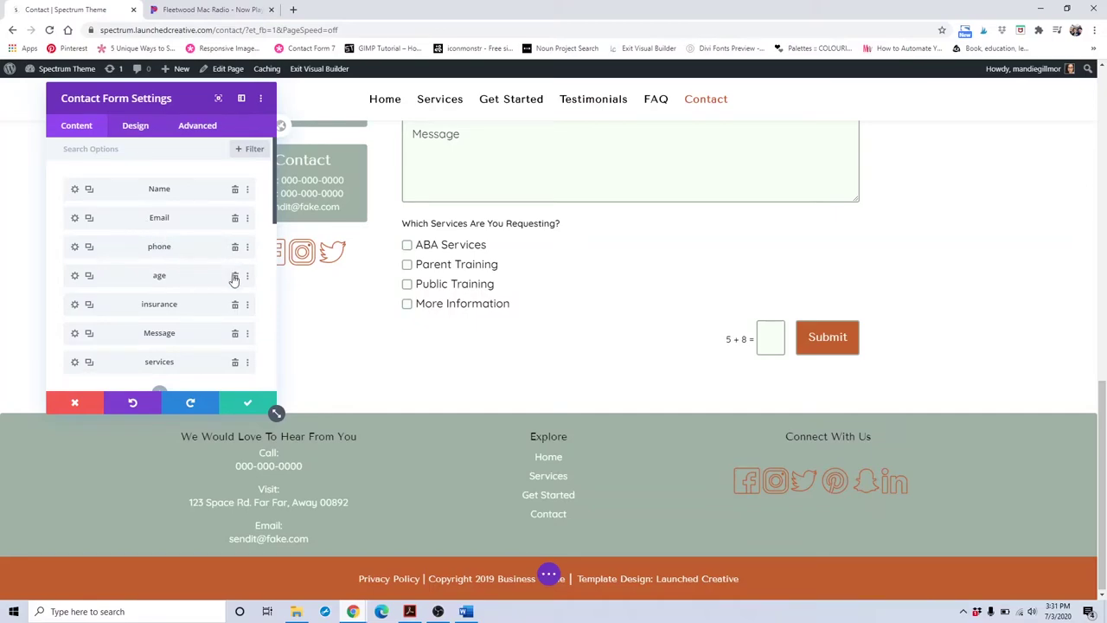
pyautogui.click(233, 276)
pyautogui.scroll(-6, 232, 277)
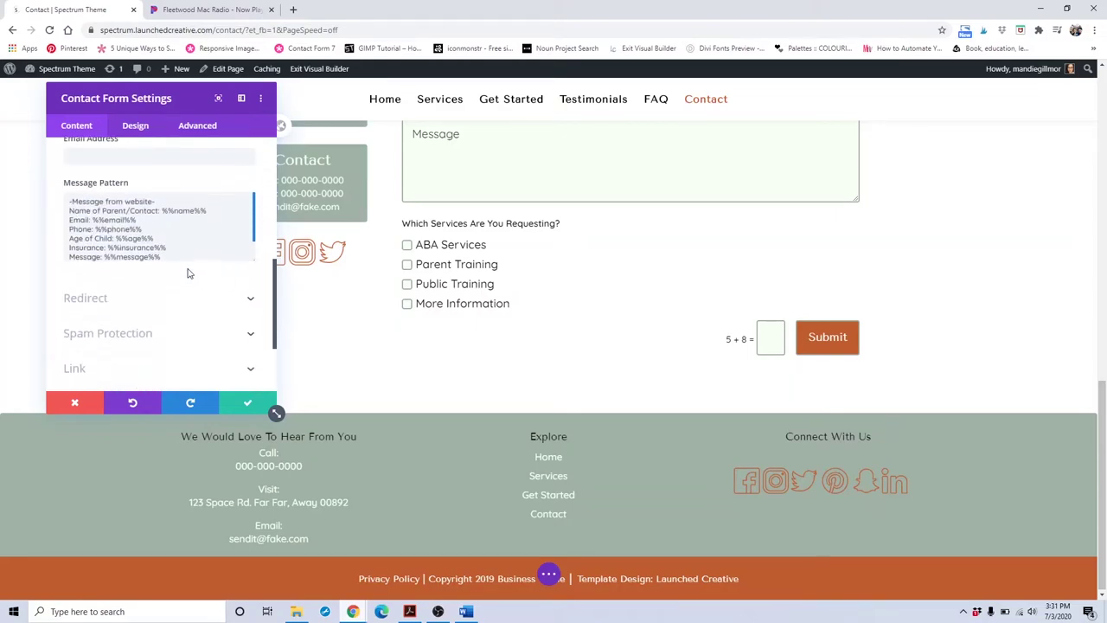
pyautogui.moveTo(154, 238); pyautogui.dragTo(65, 243)
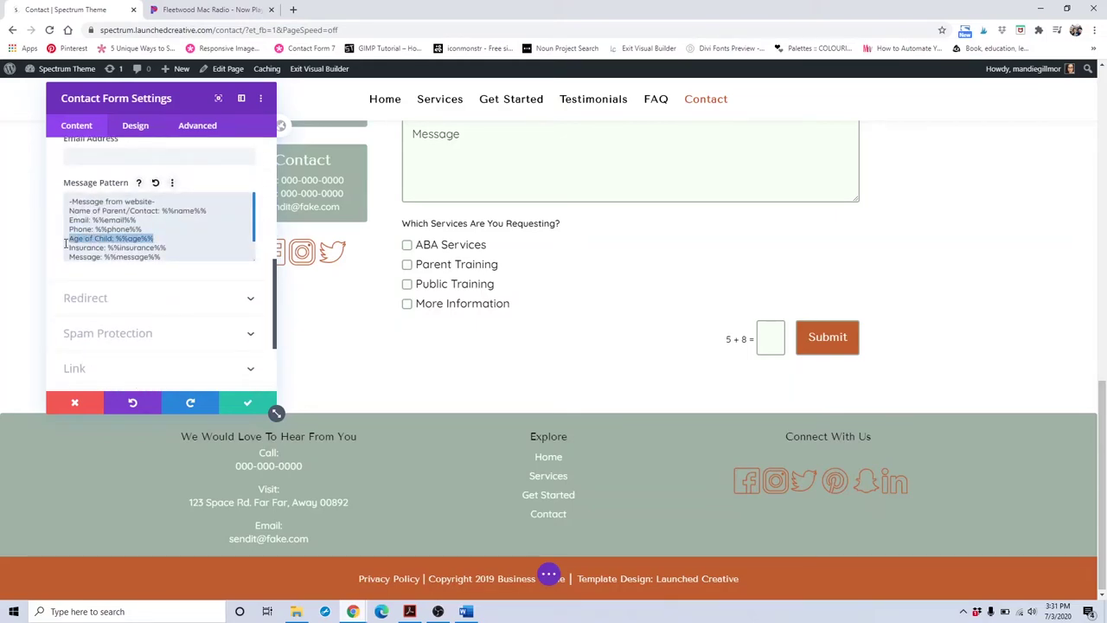
pyautogui.press('BackSpace')
pyautogui.press('BackSpace')
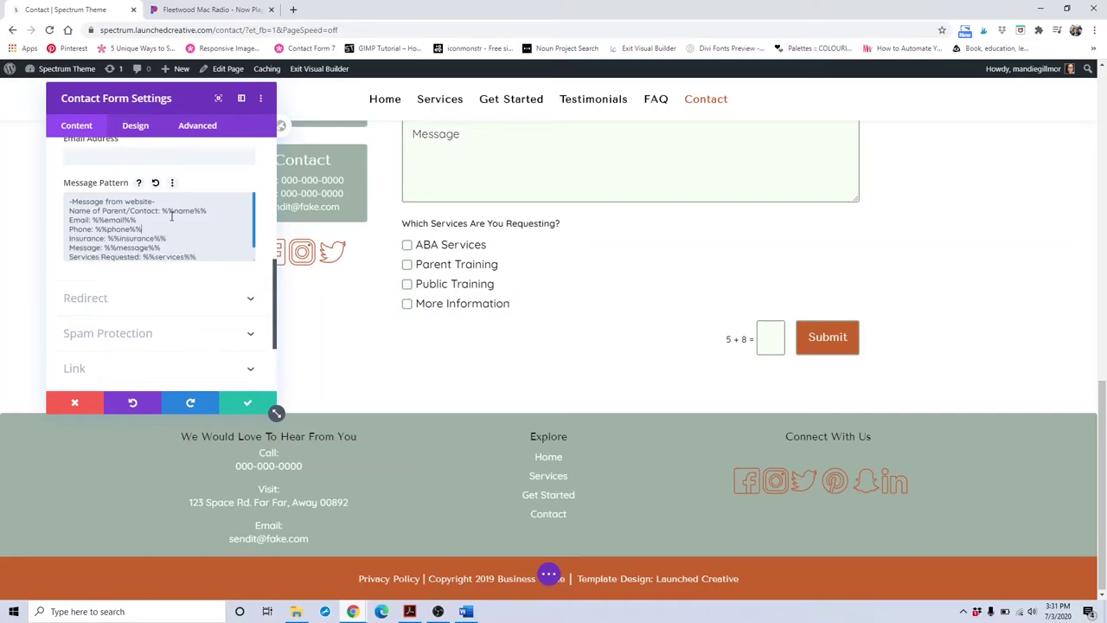
# Add a new field to the contact form with the title "General Info" and the field ID "general".
pyautogui.scroll(5, 174, 231)
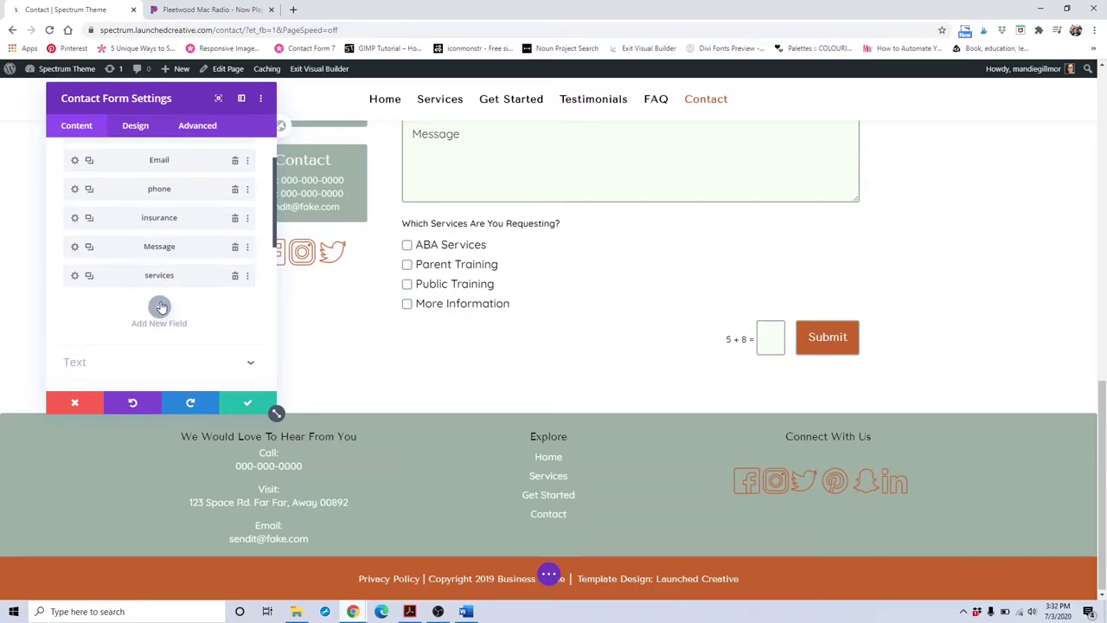
pyautogui.click(160, 307)
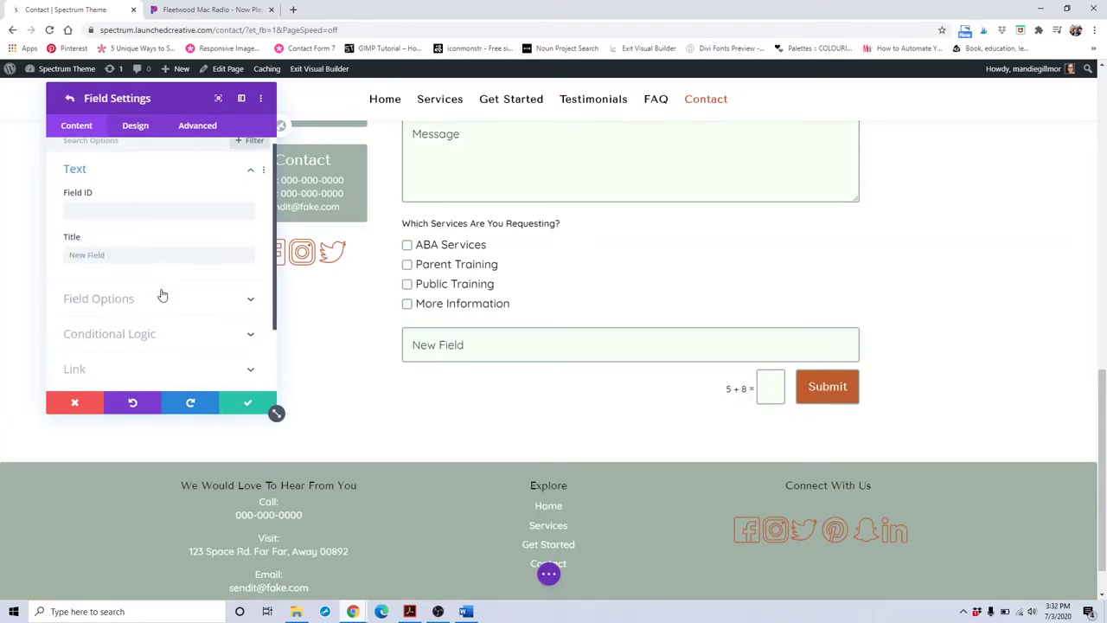
pyautogui.click(171, 214)
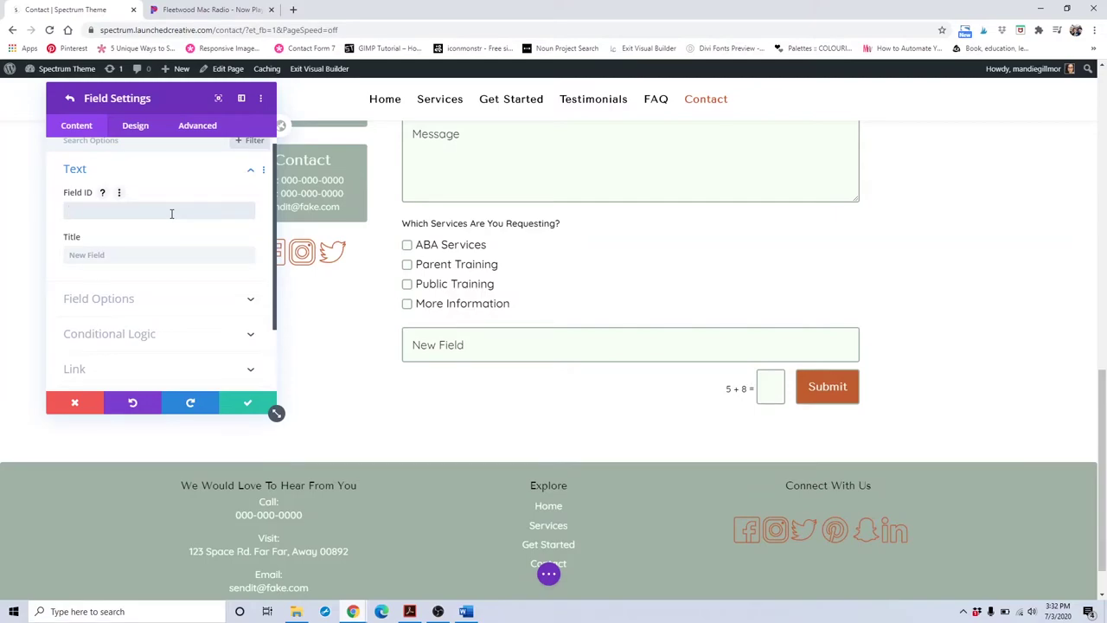
pyautogui.write('General Info')
pyautogui.hotkey('ctrl', 'shift', 'Left')
pyautogui.hotkey('ctrl', 'shift', 'Left')
pyautogui.hotkey('ctrl', 'x')
pyautogui.click(131, 252)
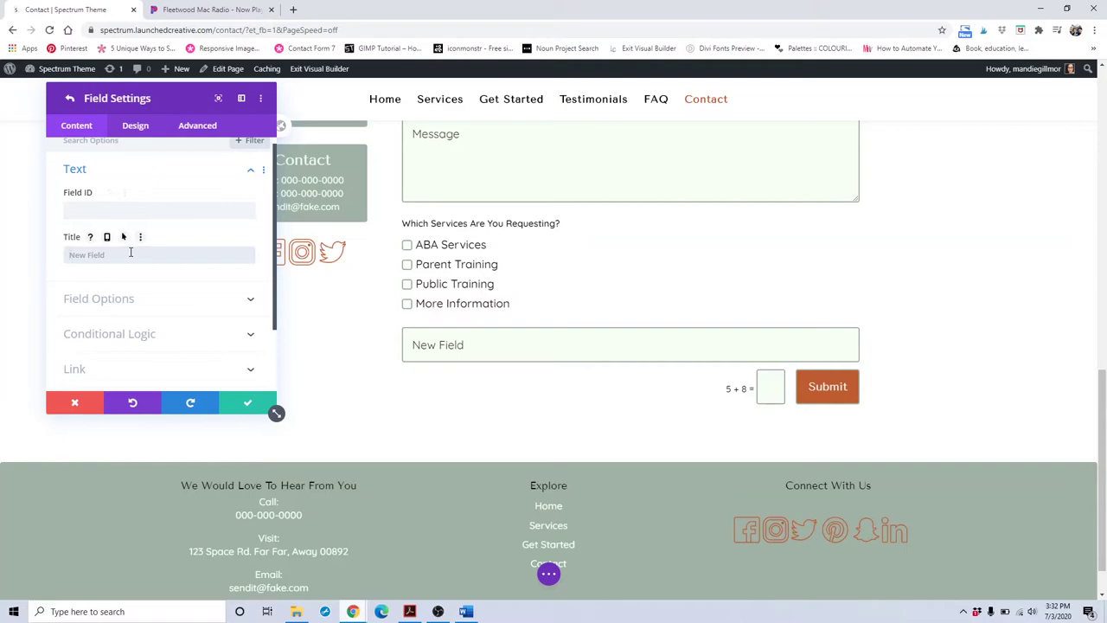
pyautogui.hotkey('ctrl', 'v')
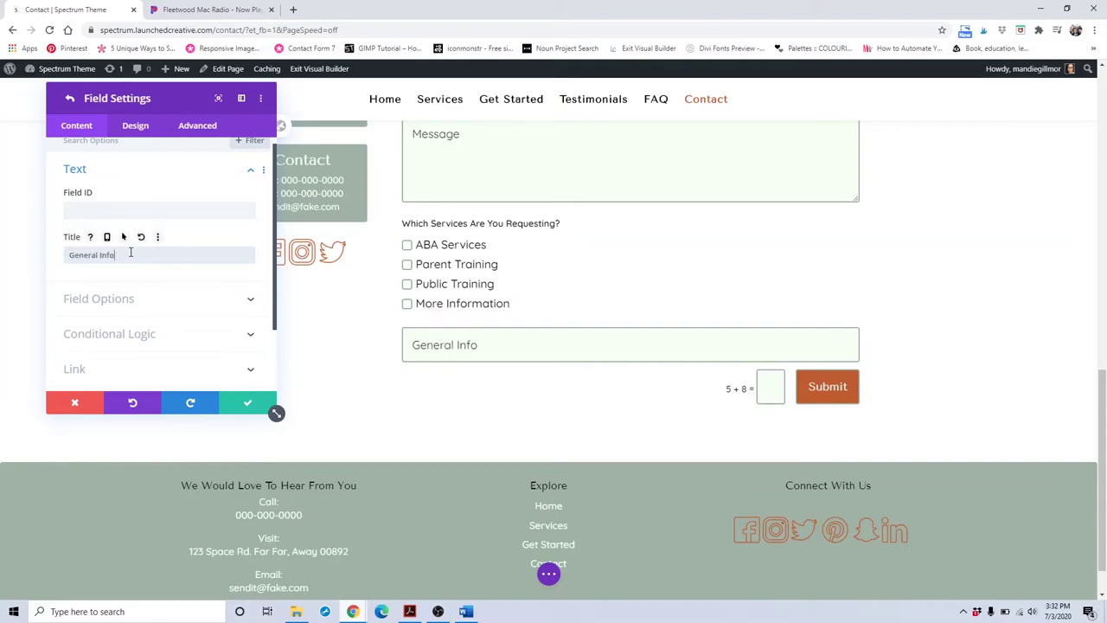
pyautogui.click(122, 204)
pyautogui.write('general')
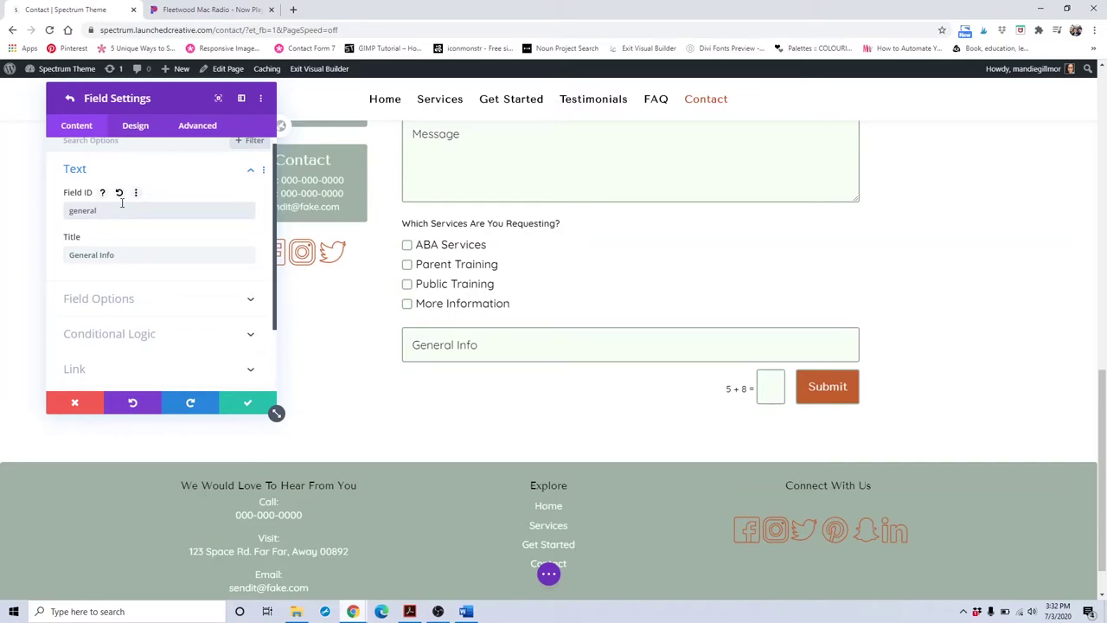
pyautogui.scroll(-1, 122, 203)
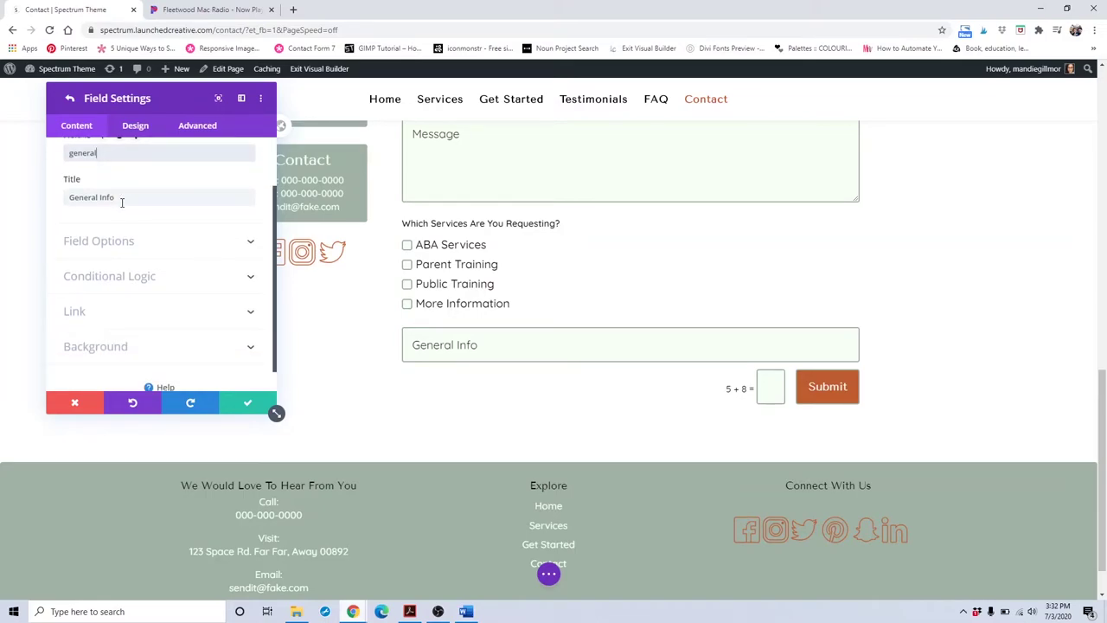
pyautogui.scroll(1, 121, 201)
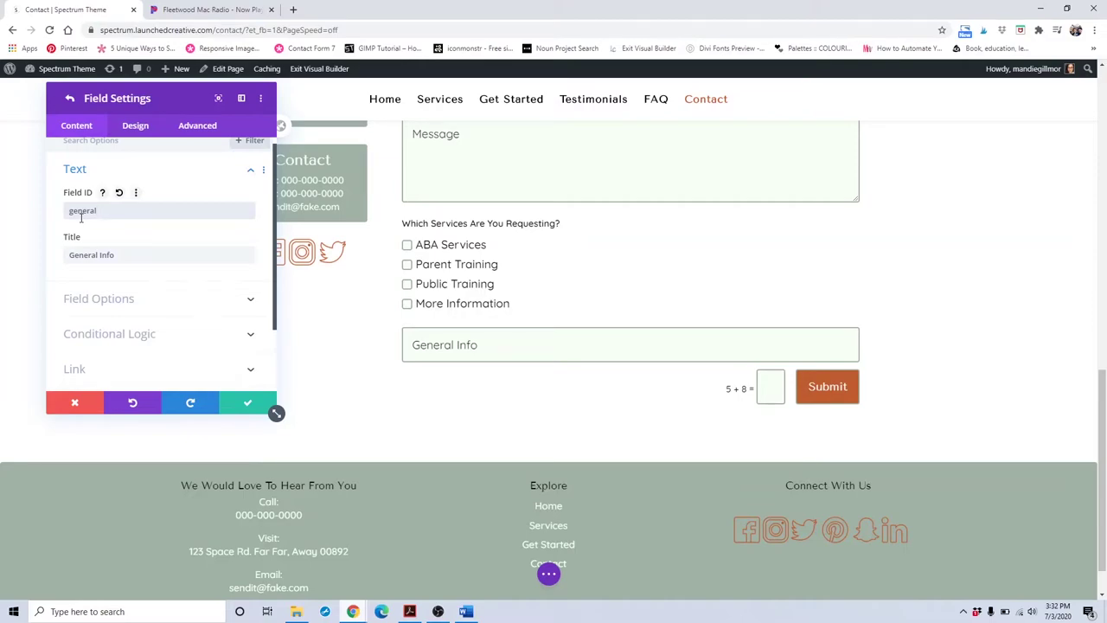
# Set the General Info field's type to Select Dropdown.
pyautogui.scroll(-2, 80, 217)
pyautogui.click(99, 217)
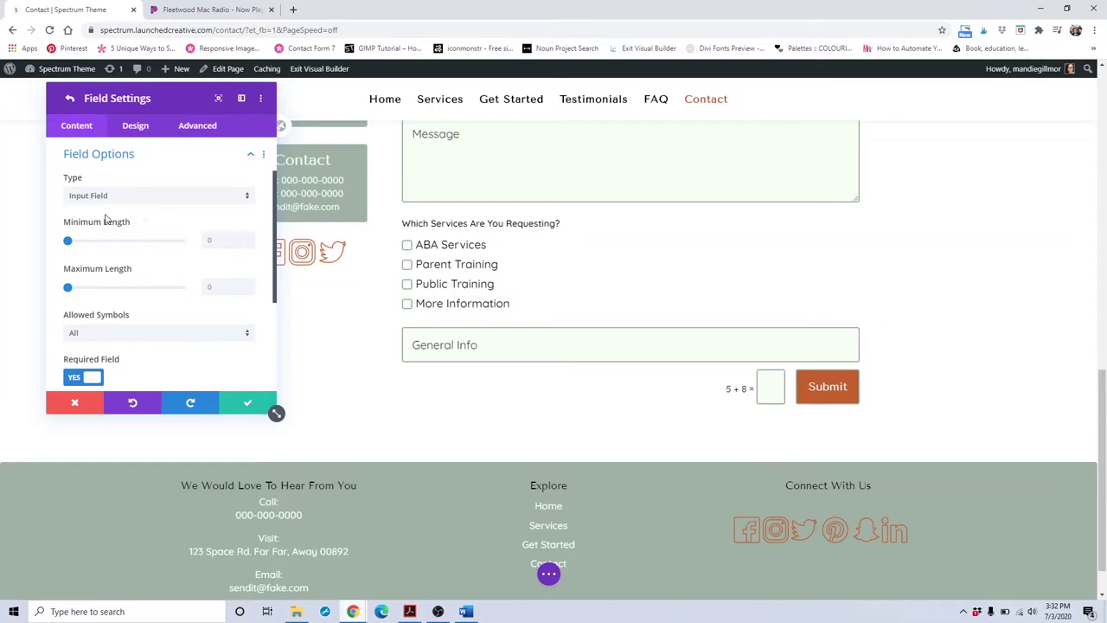
pyautogui.click(115, 199)
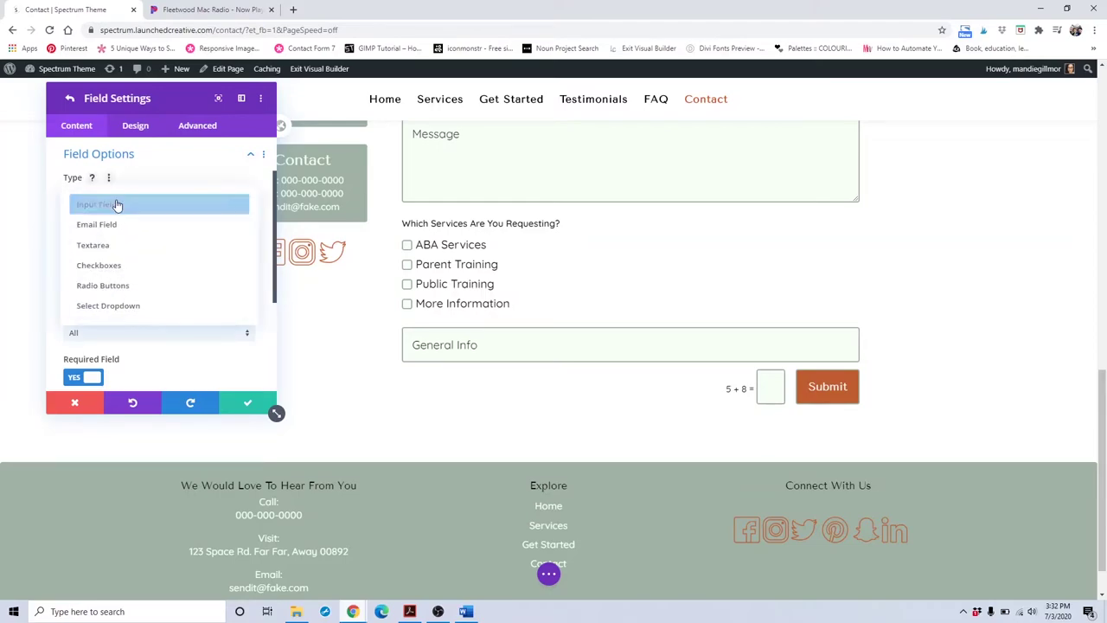
pyautogui.click(100, 304)
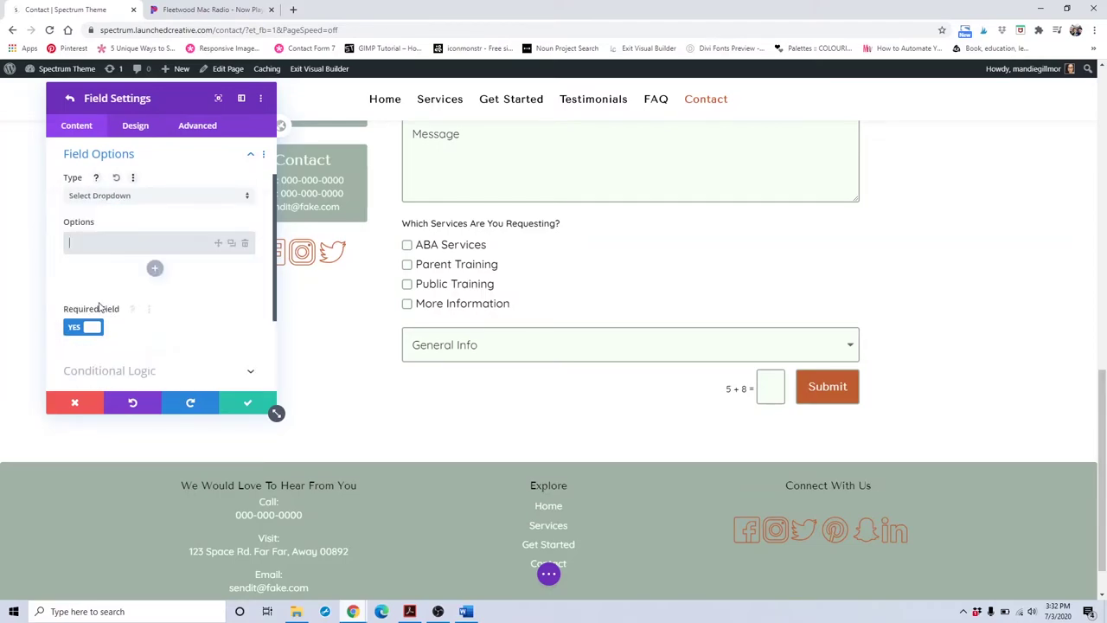
# Give the General Info dropdown three choices: "Option 1", "Option 2" and "Option 3".
pyautogui.click(154, 249)
pyautogui.write('Option 1')
pyautogui.click(154, 267)
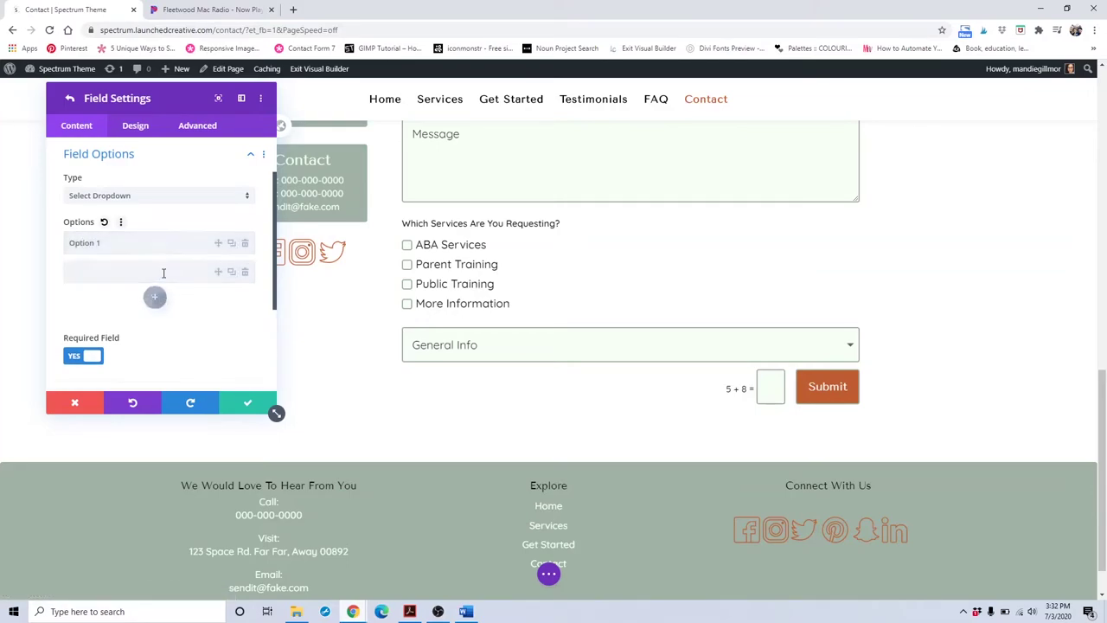
pyautogui.write('Option 2')
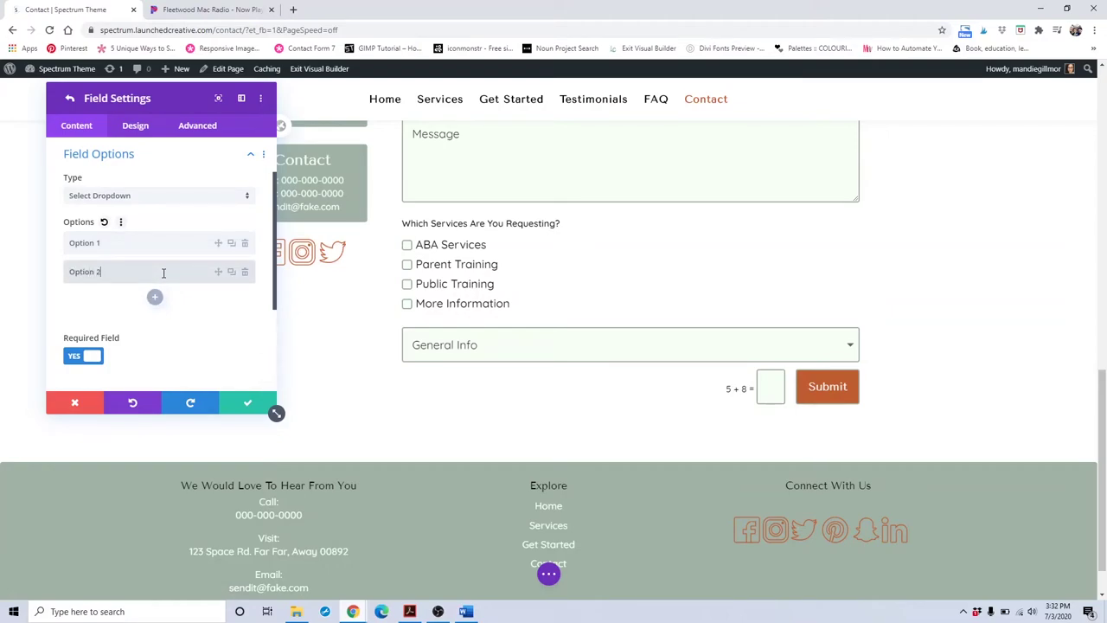
pyautogui.click(155, 296)
pyautogui.write('Option 3')
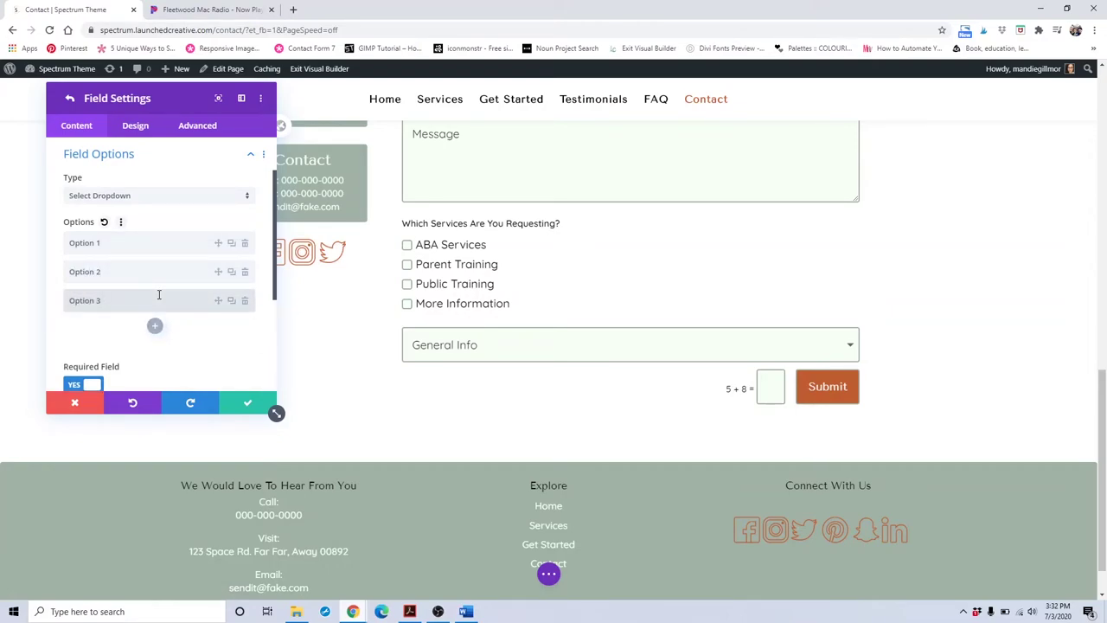
pyautogui.scroll(-3, 158, 295)
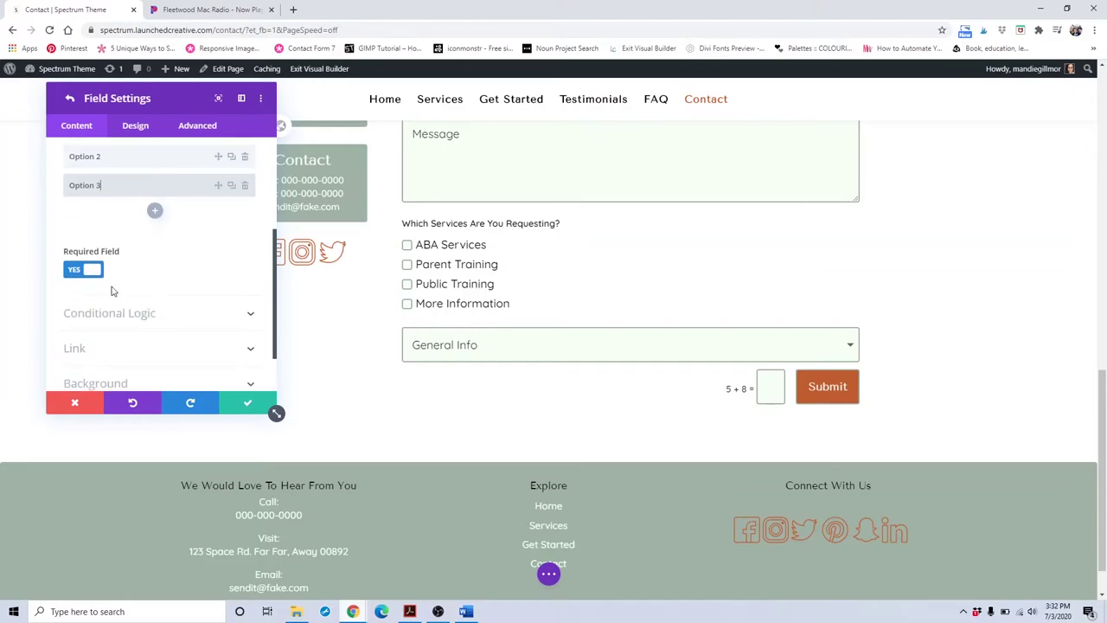
pyautogui.scroll(-2, 112, 292)
pyautogui.scroll(3, 135, 250)
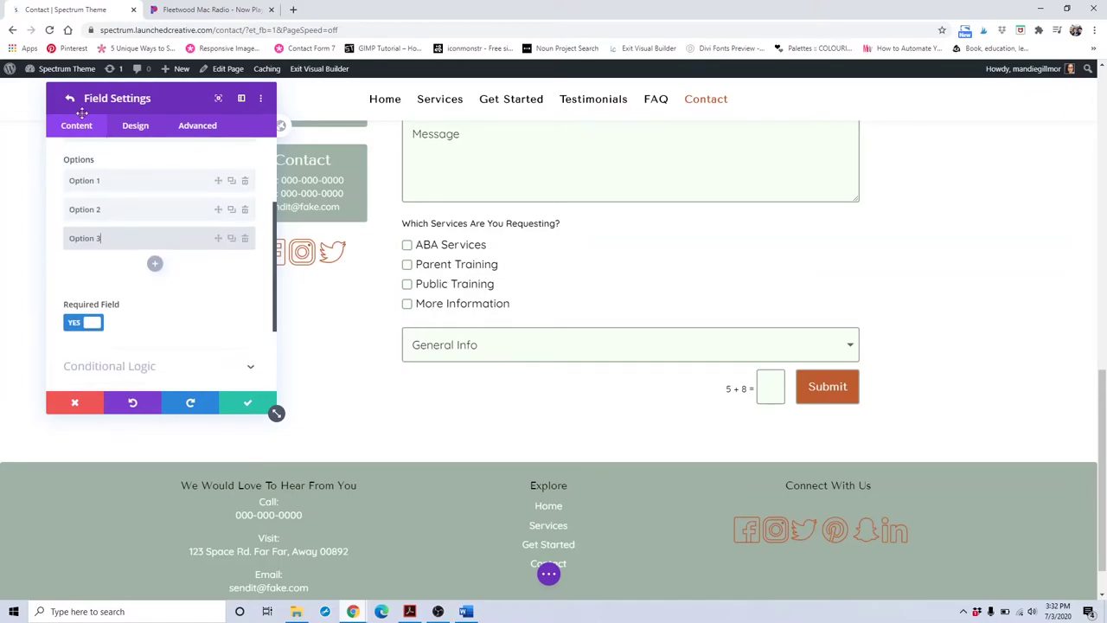
# Turn off Make Fullwidth in the General Info field's layout settings.
pyautogui.click(121, 128)
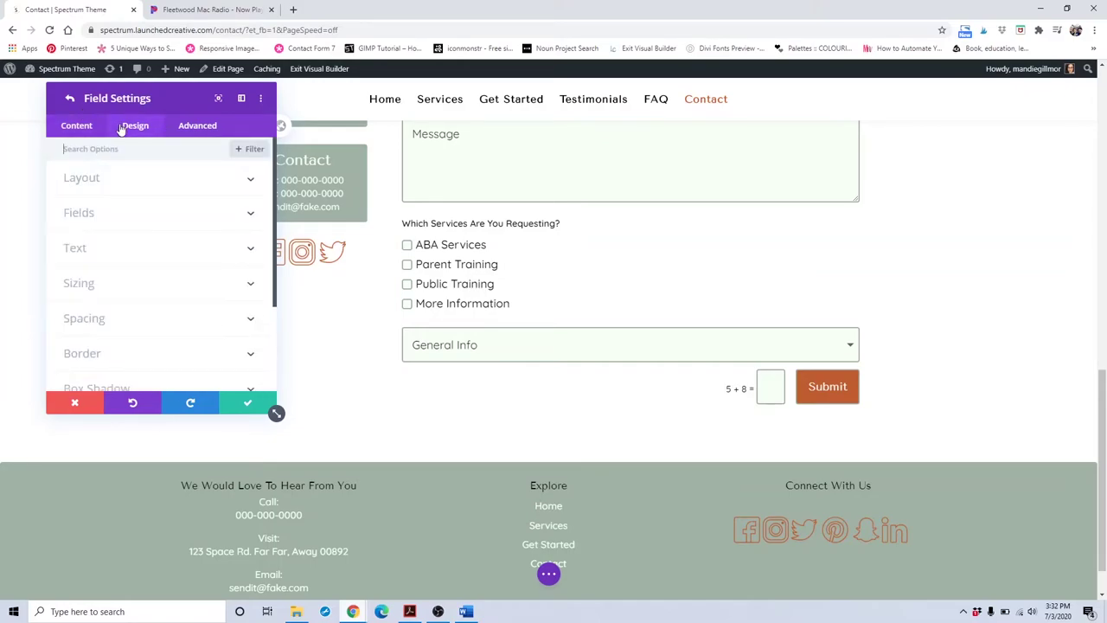
pyautogui.click(180, 187)
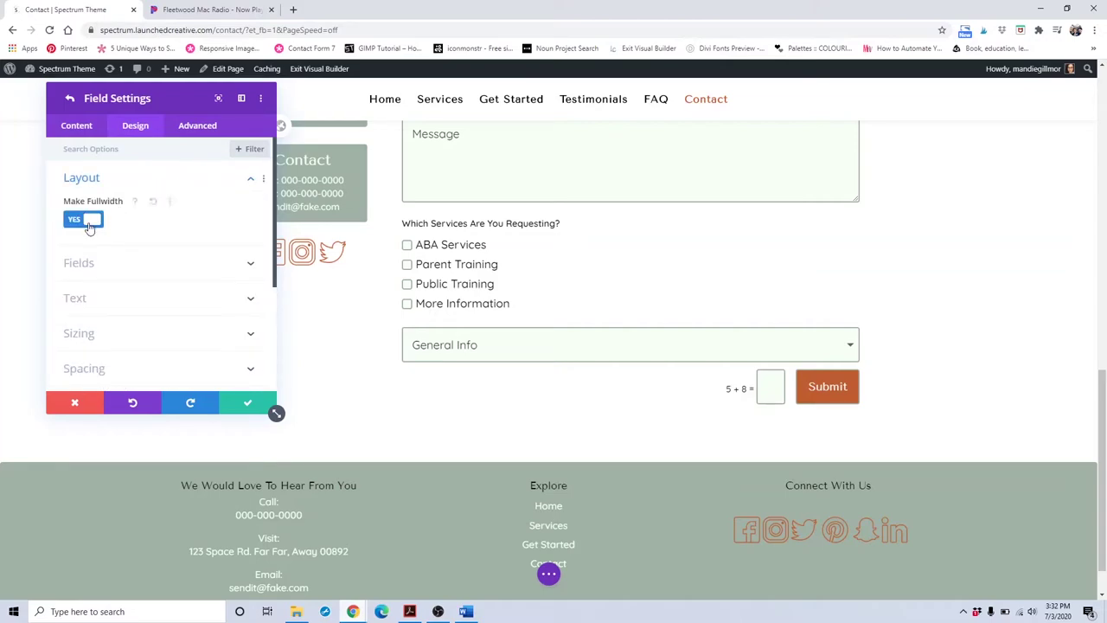
pyautogui.click(89, 222)
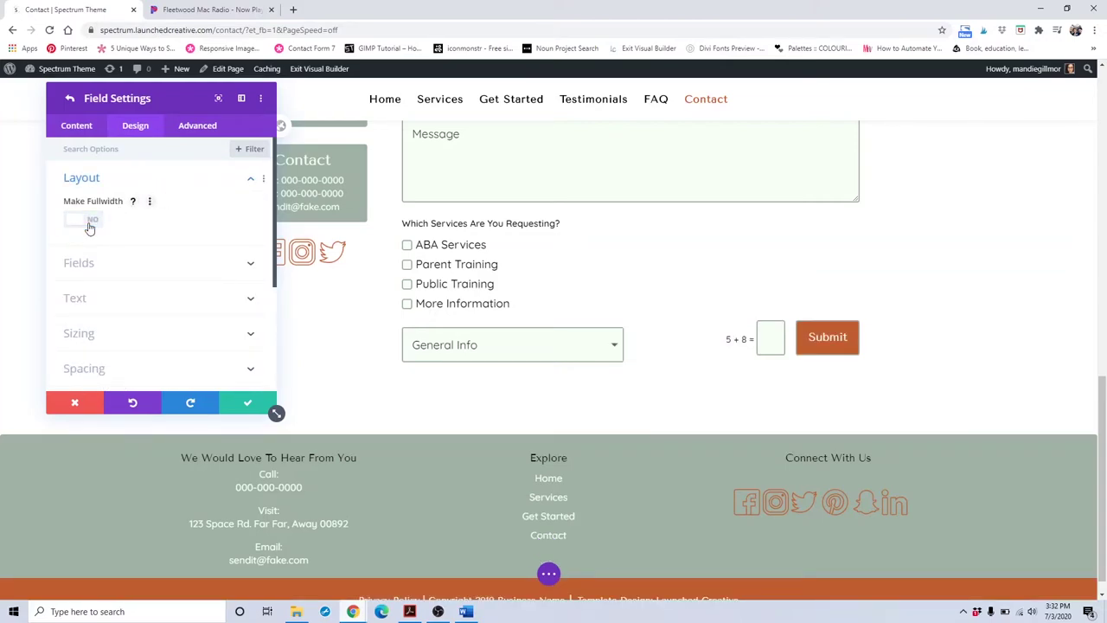
pyautogui.click(89, 223)
pyautogui.click(89, 222)
# Give the General Info field a red background, black text and a purple focus background.
pyautogui.click(89, 262)
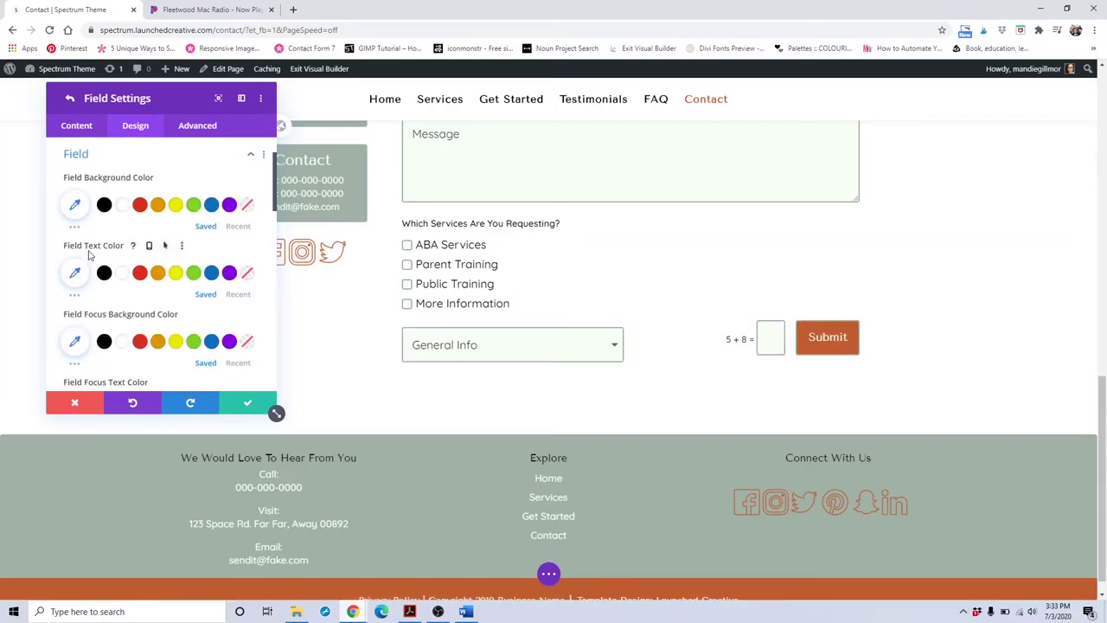
pyautogui.scroll(2, 89, 254)
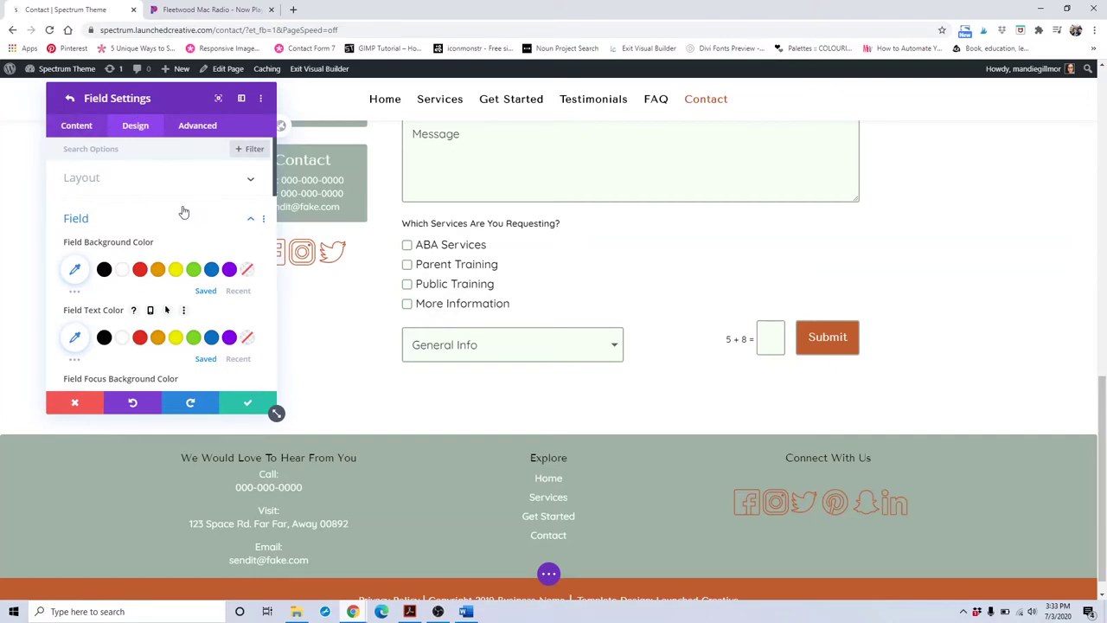
pyautogui.scroll(2, 558, 254)
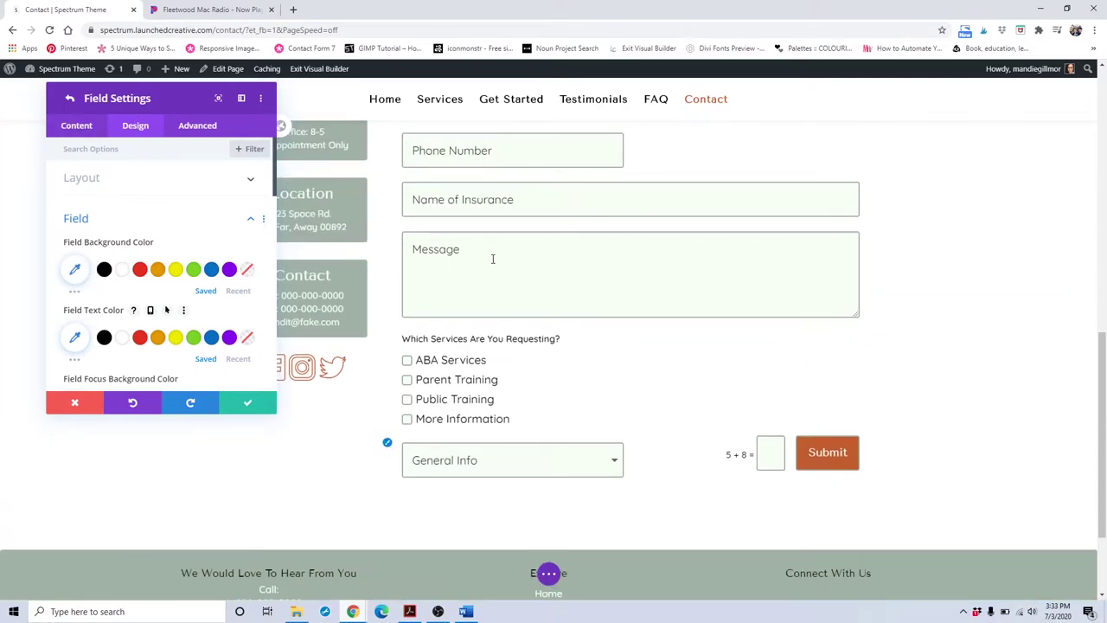
pyautogui.click(140, 270)
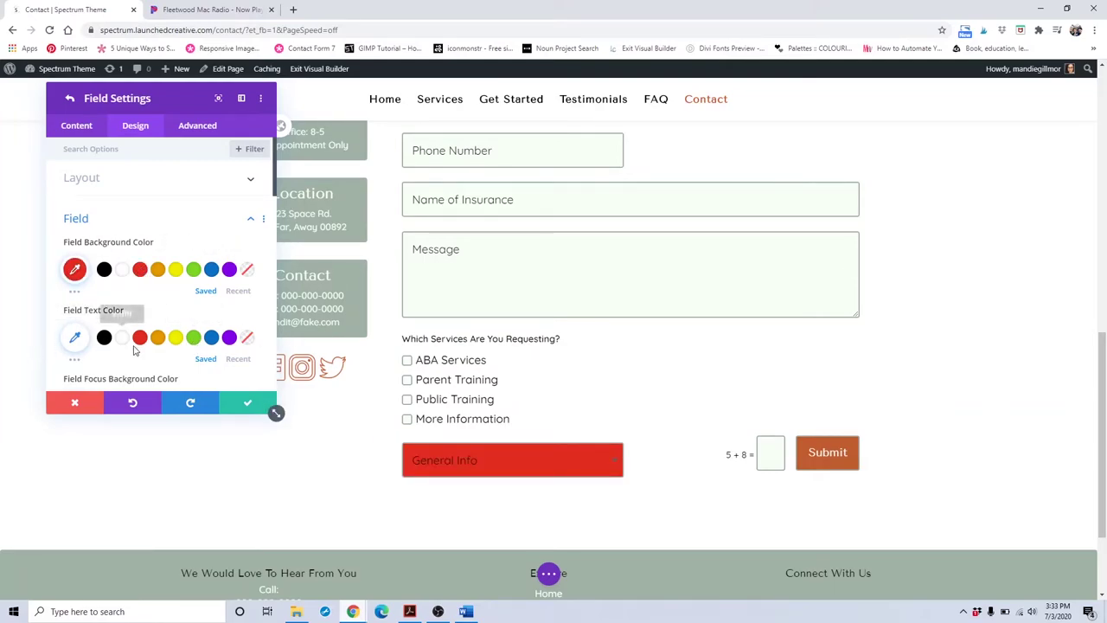
pyautogui.click(104, 338)
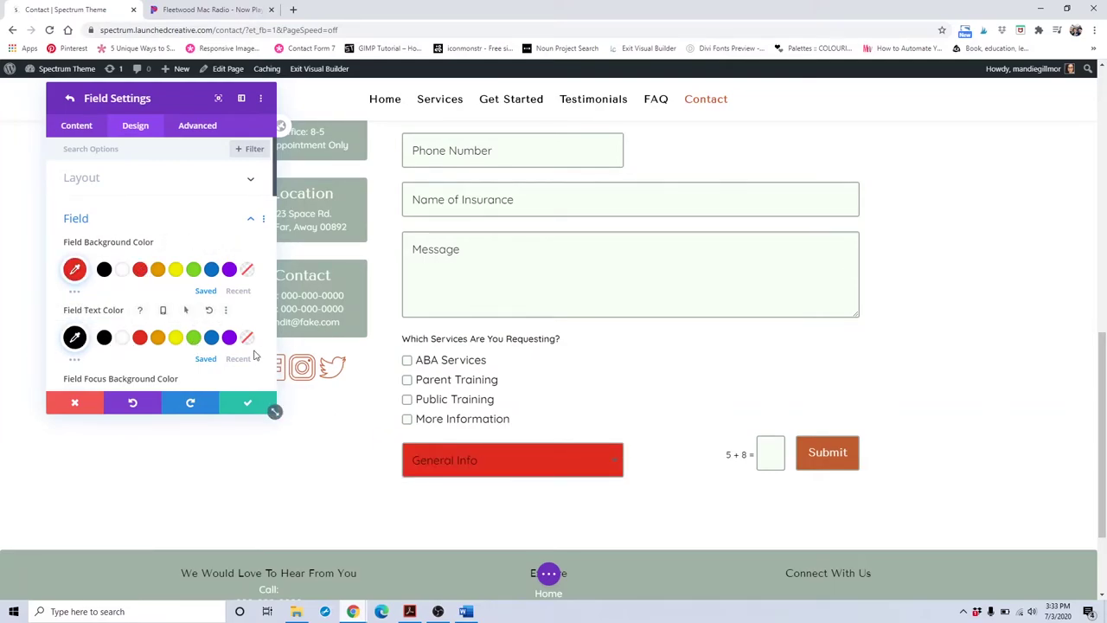
pyautogui.scroll(-3, 208, 294)
pyautogui.click(228, 290)
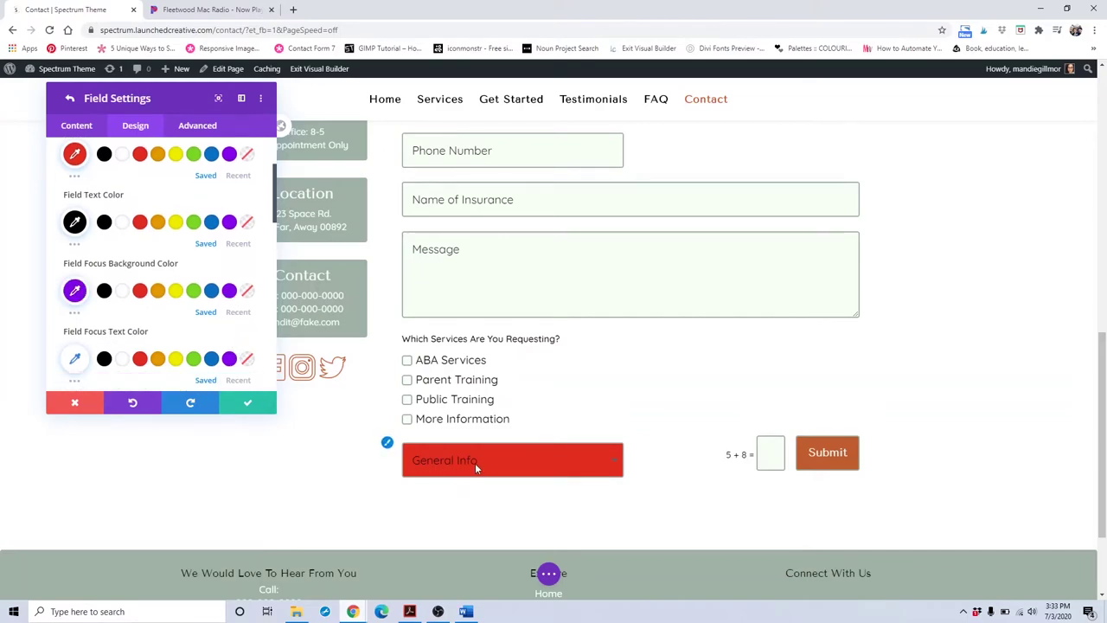
pyautogui.scroll(-6, 213, 336)
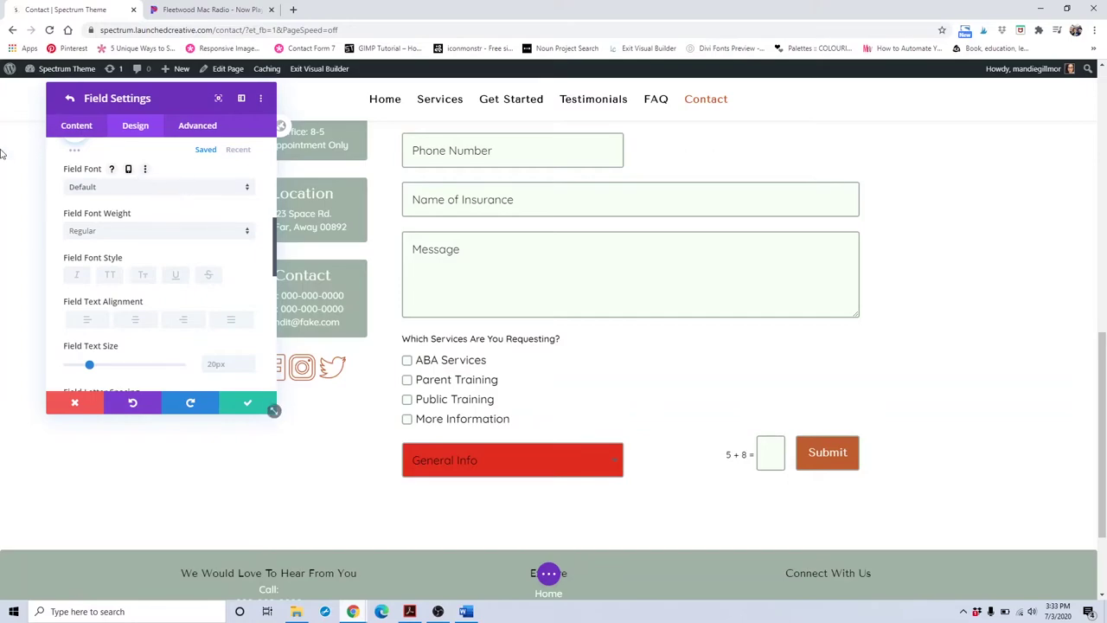
pyautogui.scroll(2, 74, 140)
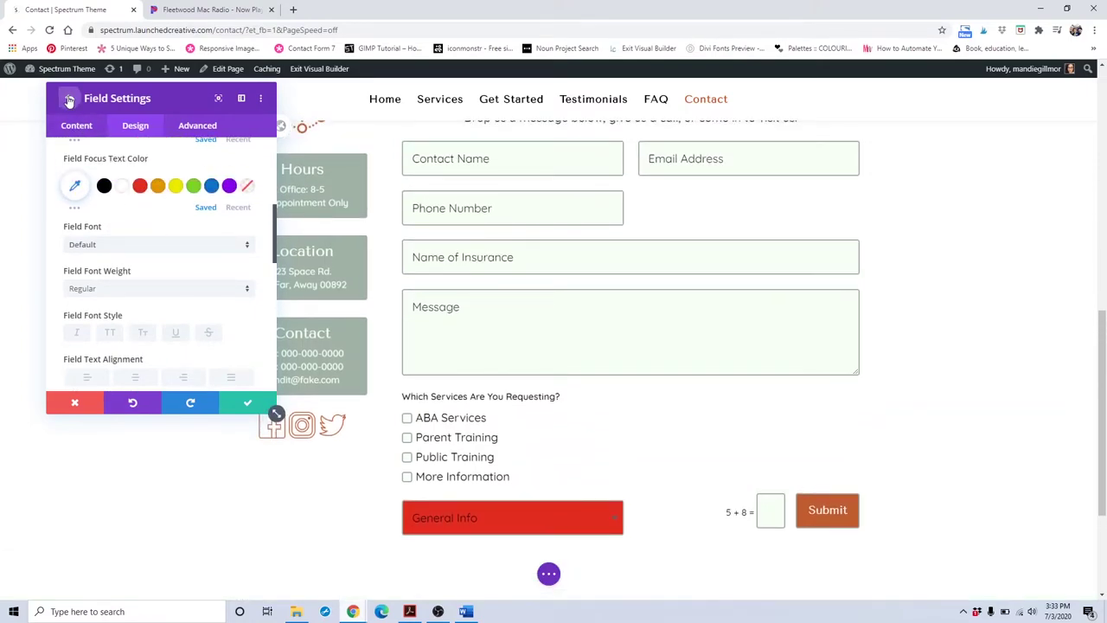
# Return to the contact form settings and move the general field above the services field.
pyautogui.click(69, 98)
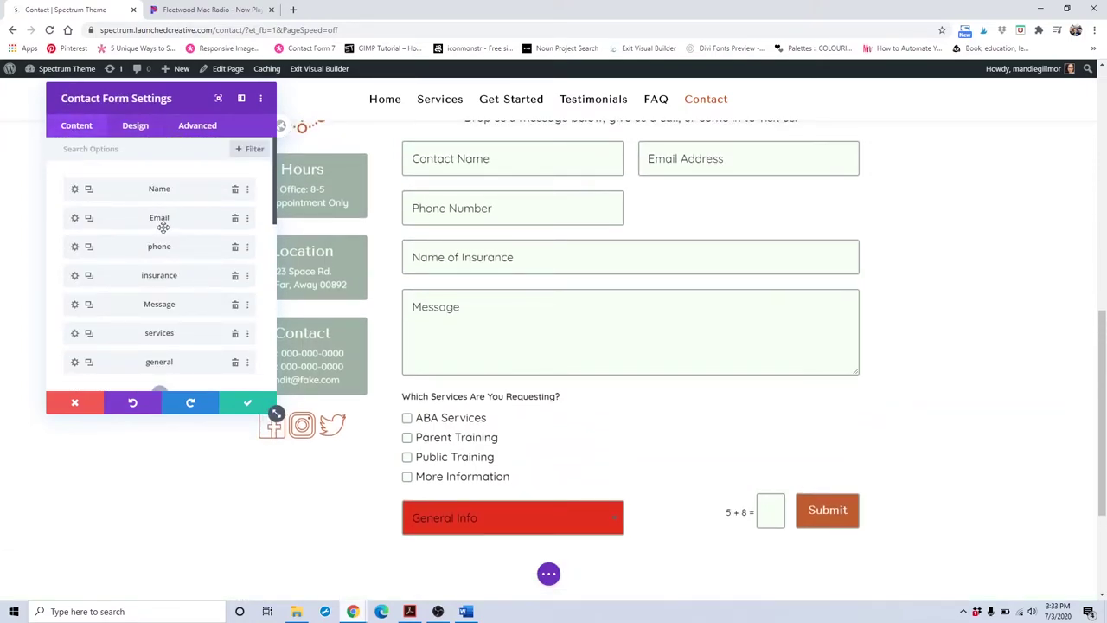
pyautogui.scroll(-4, 199, 233)
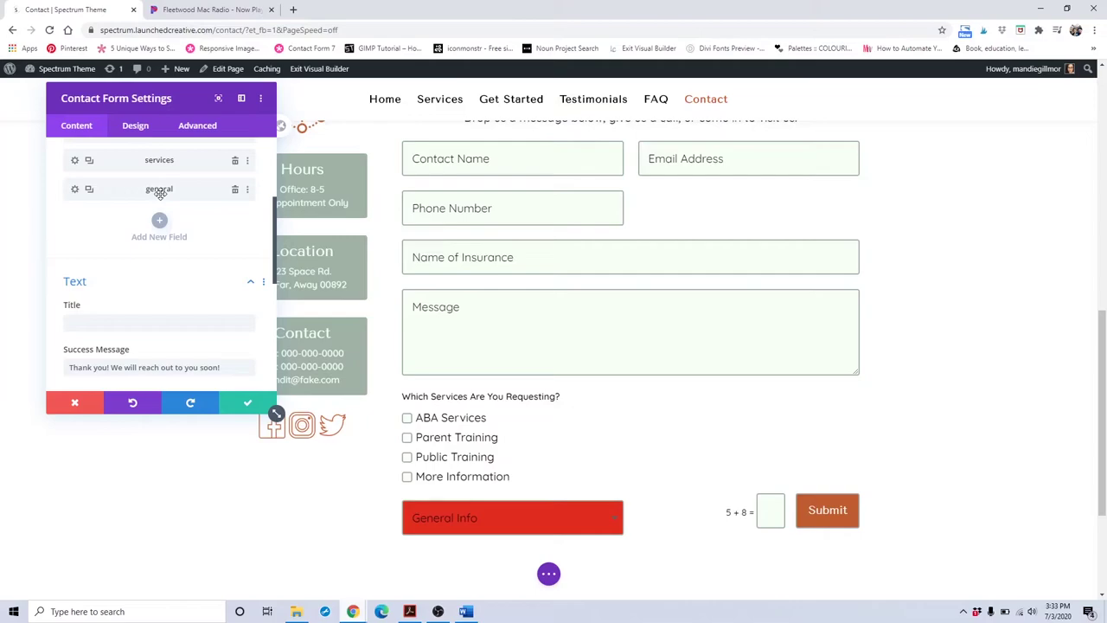
pyautogui.scroll(3, 159, 189)
pyautogui.moveTo(149, 303); pyautogui.dragTo(154, 269)
# Add the line "General Info: %%general%%" below the insurance line in the email message pattern.
pyautogui.scroll(-10, 116, 320)
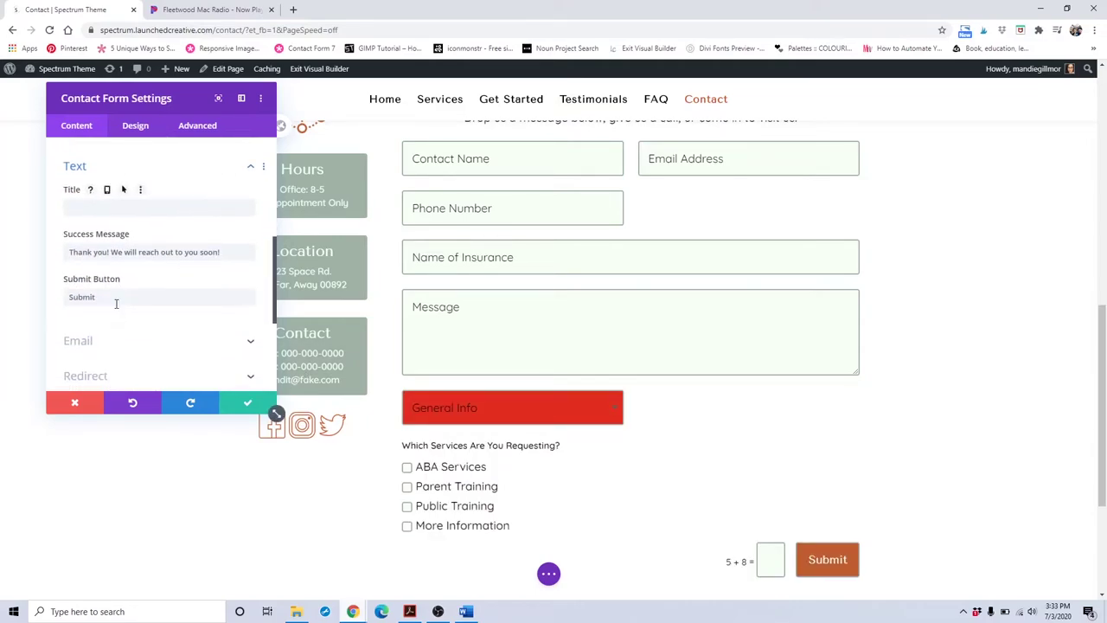
pyautogui.click(141, 226)
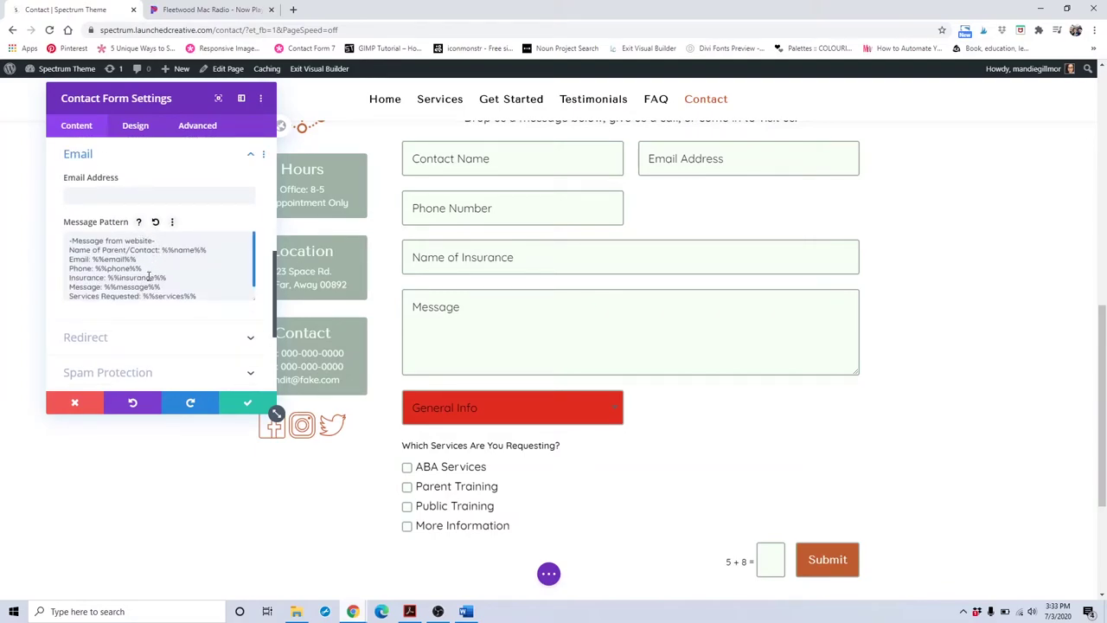
pyautogui.click(178, 280)
pyautogui.press('Return')
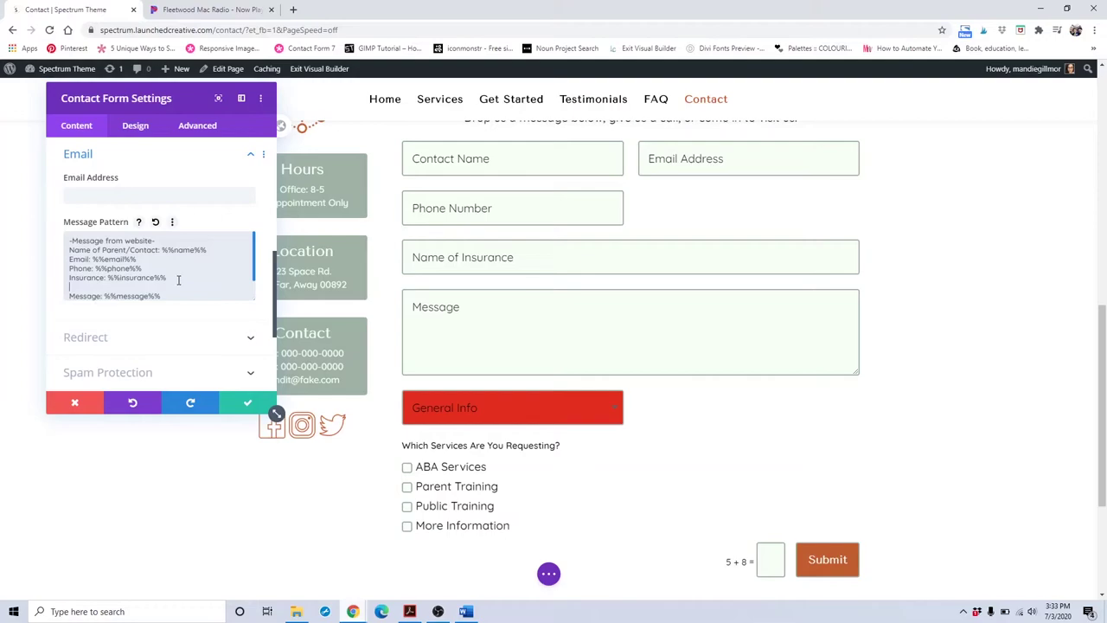
pyautogui.write('General Inf')
pyautogui.press('BackSpace')
pyautogui.press('BackSpace')
pyautogui.write('eneral Info: %%general%%')
# Enable the redirect URL in the contact form's redirect settings.
pyautogui.scroll(-5, 179, 279)
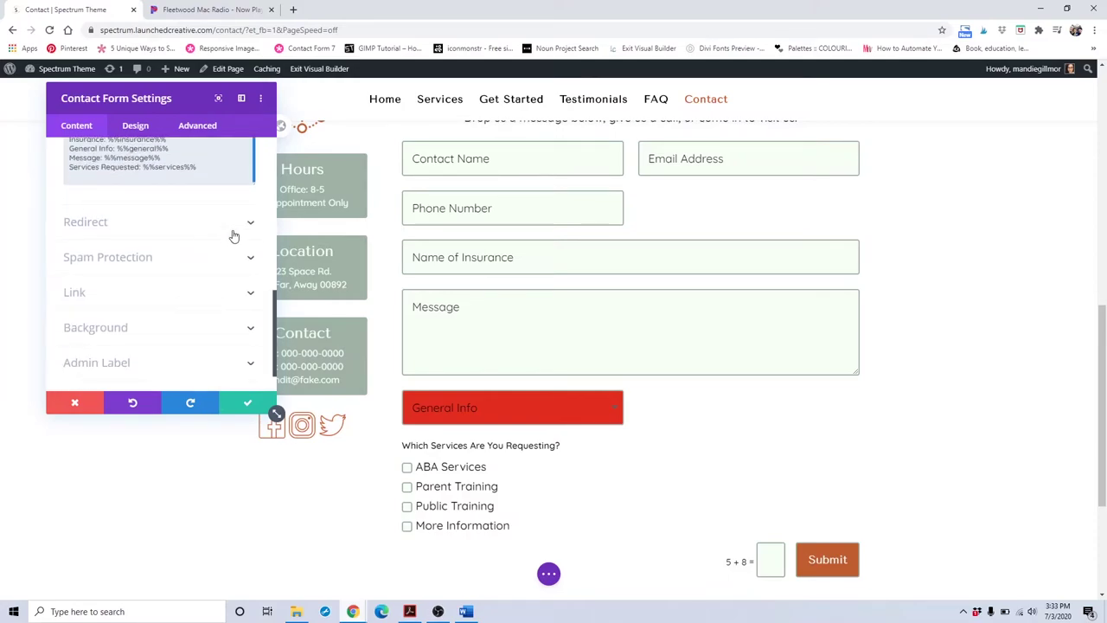
pyautogui.scroll(1, 231, 236)
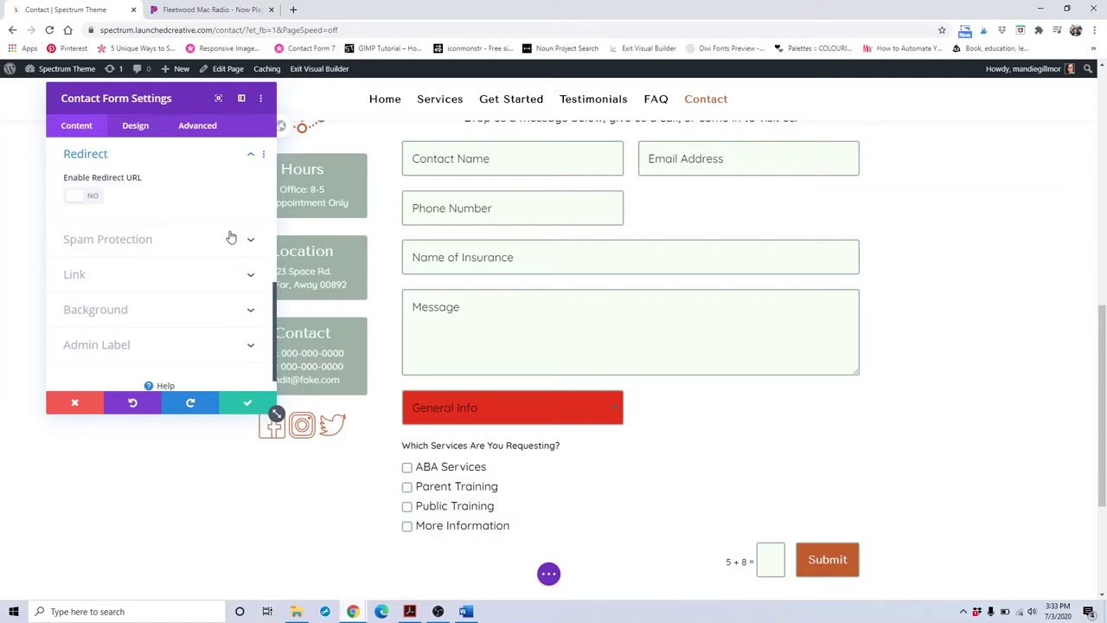
pyautogui.click(93, 197)
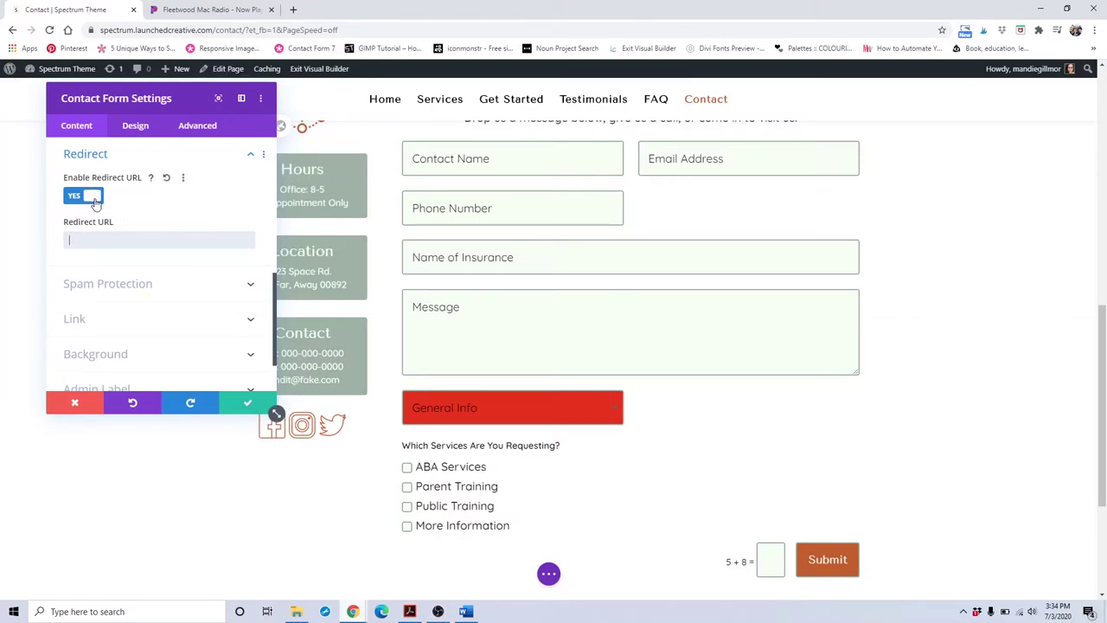
# Turn on the contact form's spam protection service to view its options, then turn it back off.
pyautogui.click(102, 259)
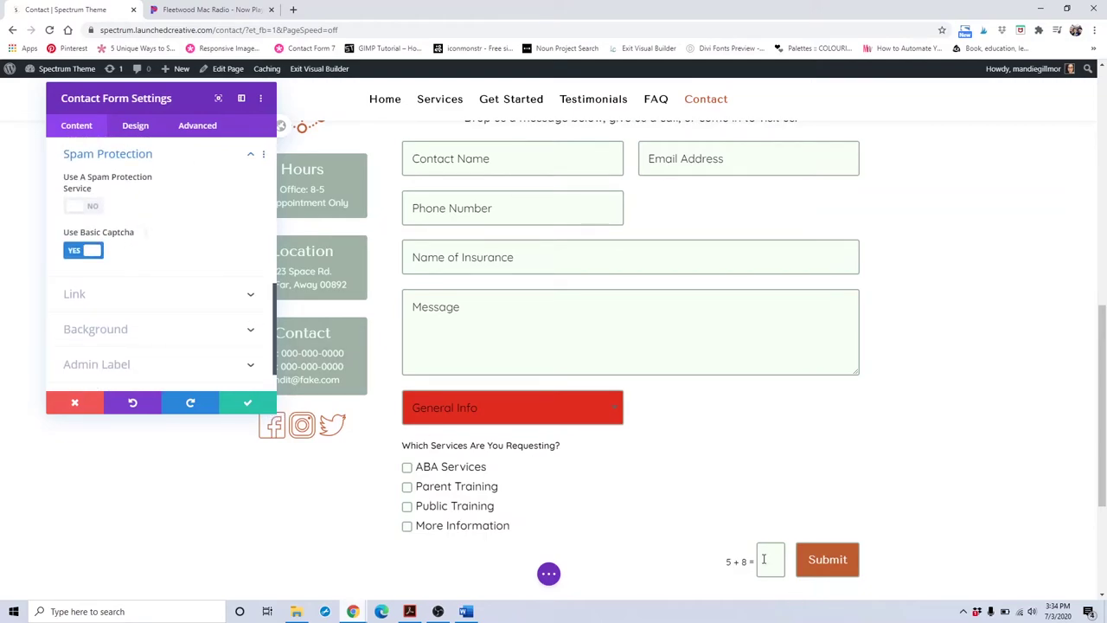
pyautogui.click(87, 206)
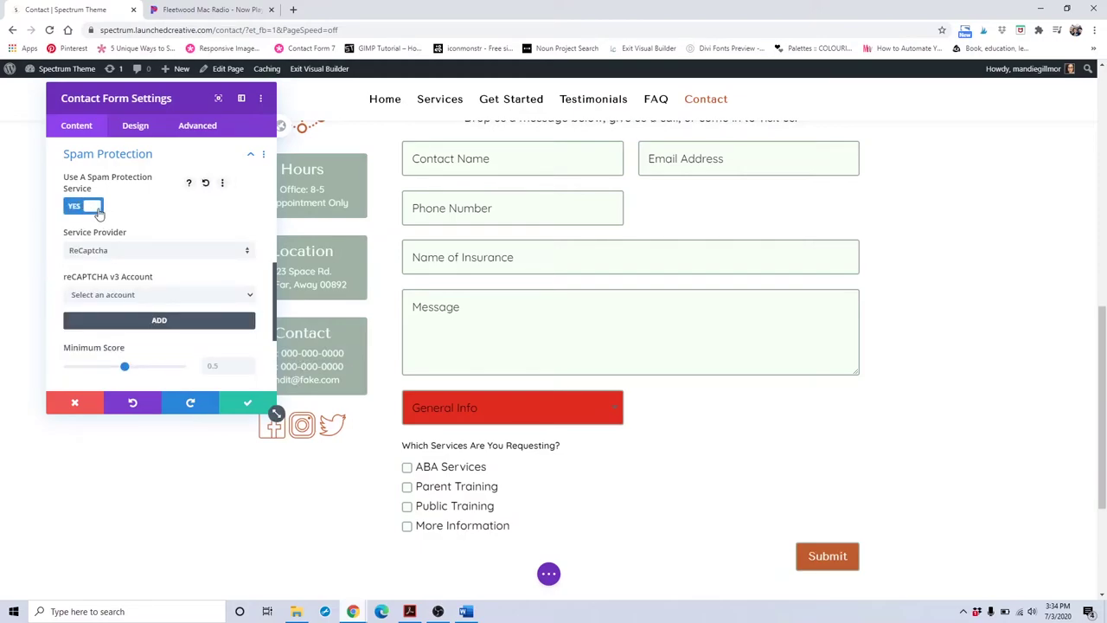
pyautogui.click(99, 211)
pyautogui.scroll(-1, 99, 213)
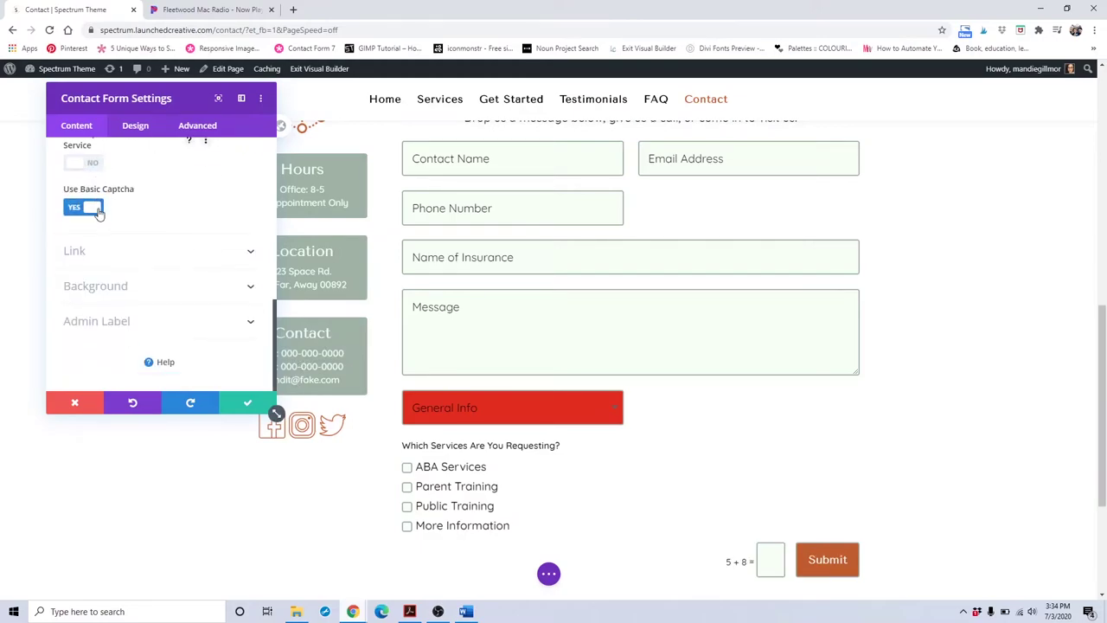
# Look at the contact form's background options, then discard all unsaved changes to the form.
pyautogui.click(106, 285)
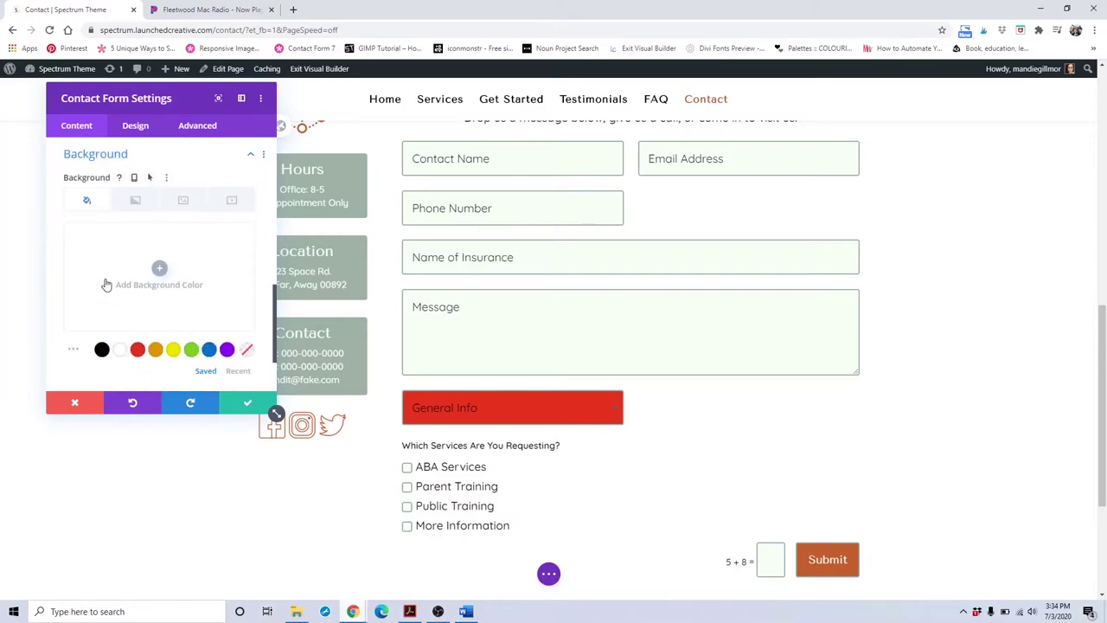
pyautogui.click(76, 406)
pyautogui.scroll(1, 644, 249)
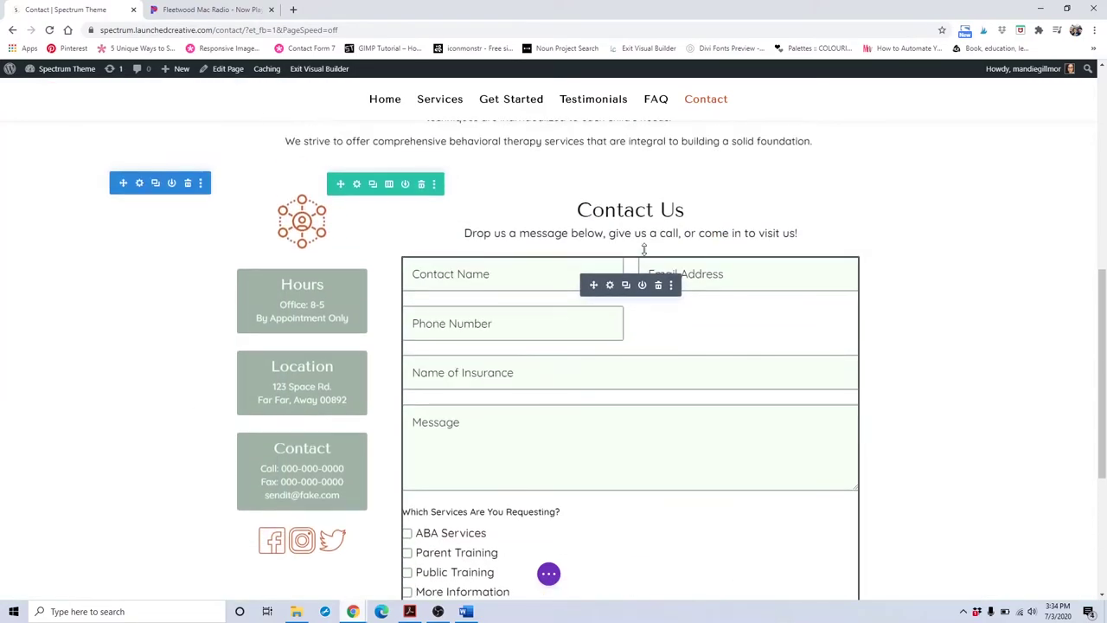
# Reopen the contact form settings, try a black background for the fields, then set it to teal #0993a3.
pyautogui.click(609, 285)
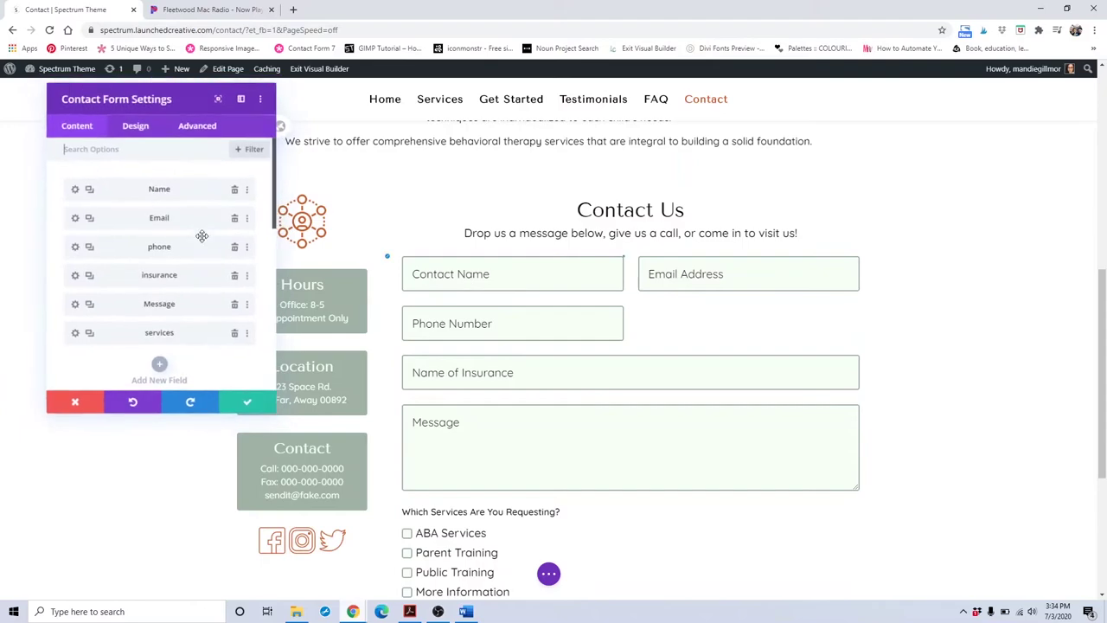
pyautogui.click(135, 128)
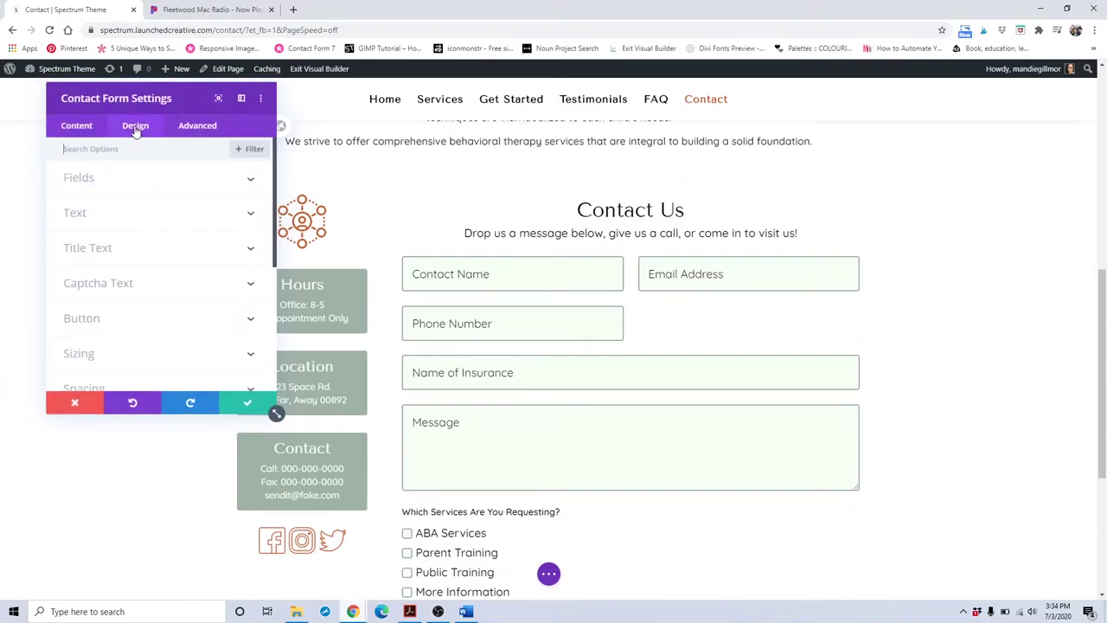
pyautogui.click(79, 124)
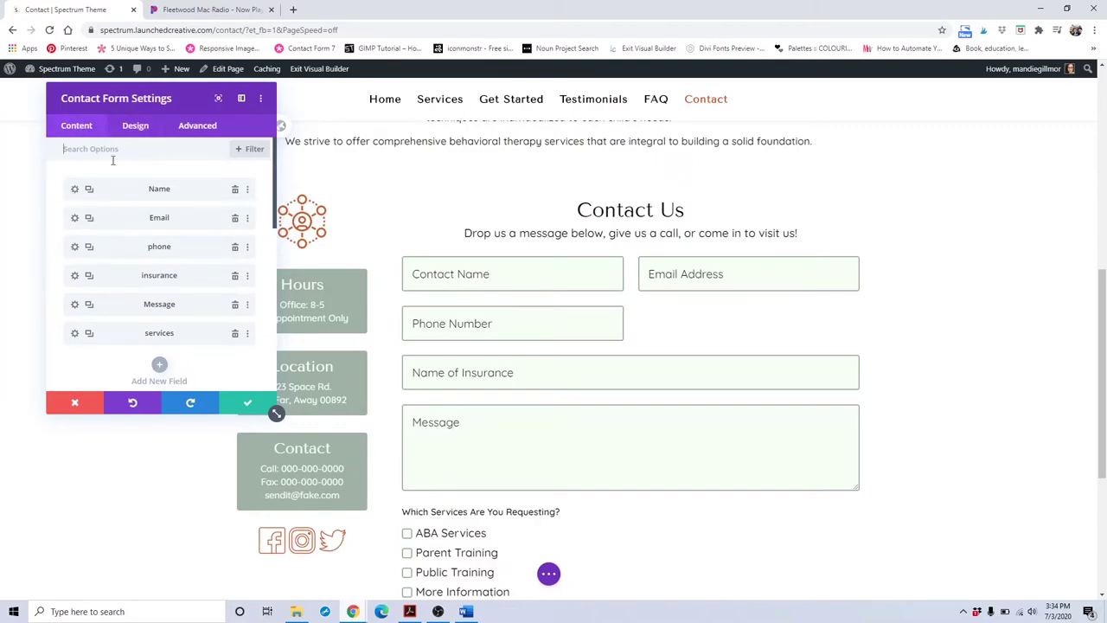
pyautogui.click(126, 128)
pyautogui.click(80, 177)
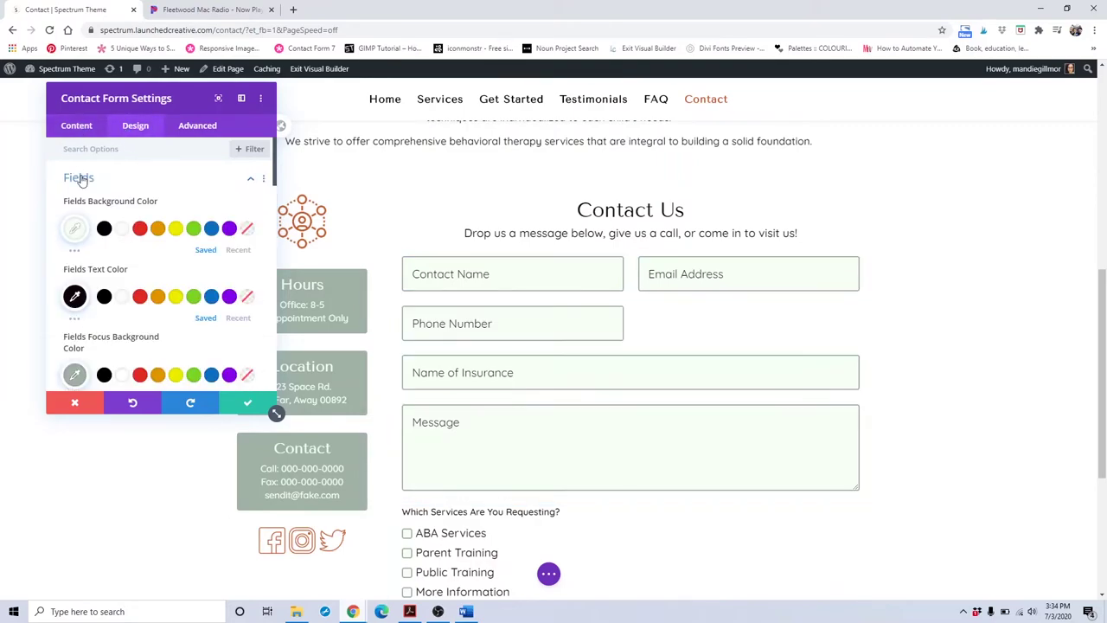
pyautogui.scroll(-1, 125, 207)
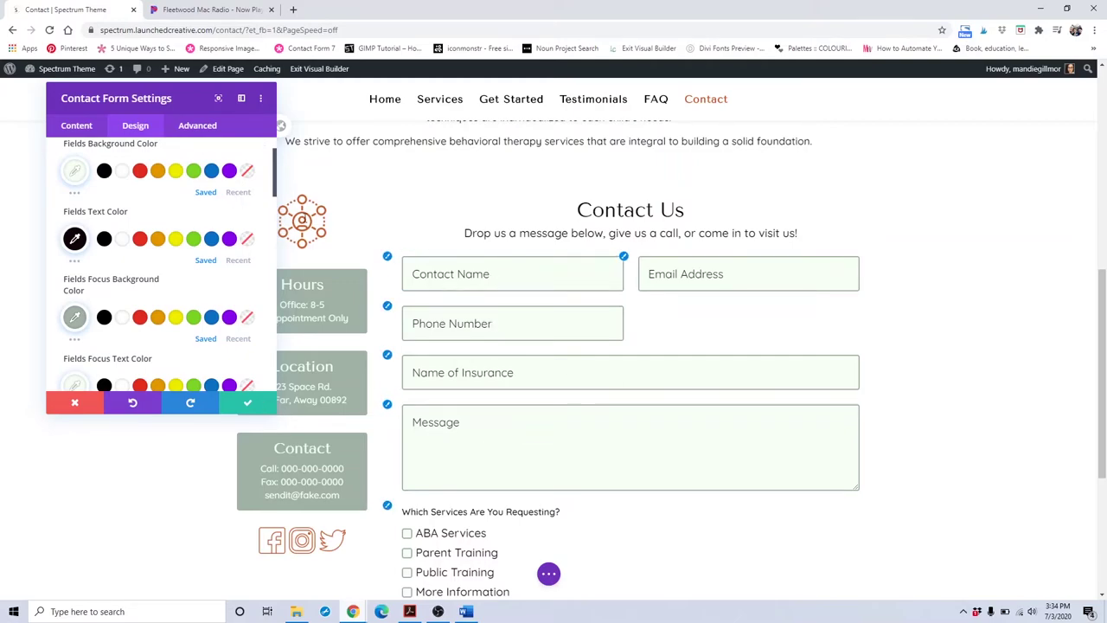
pyautogui.click(238, 192)
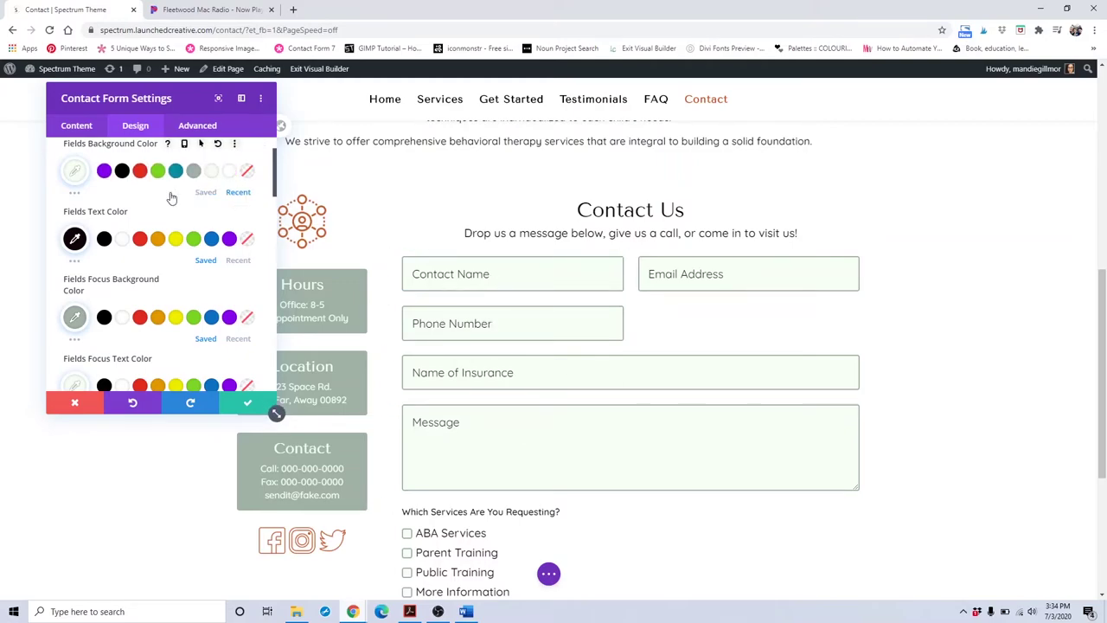
pyautogui.click(122, 172)
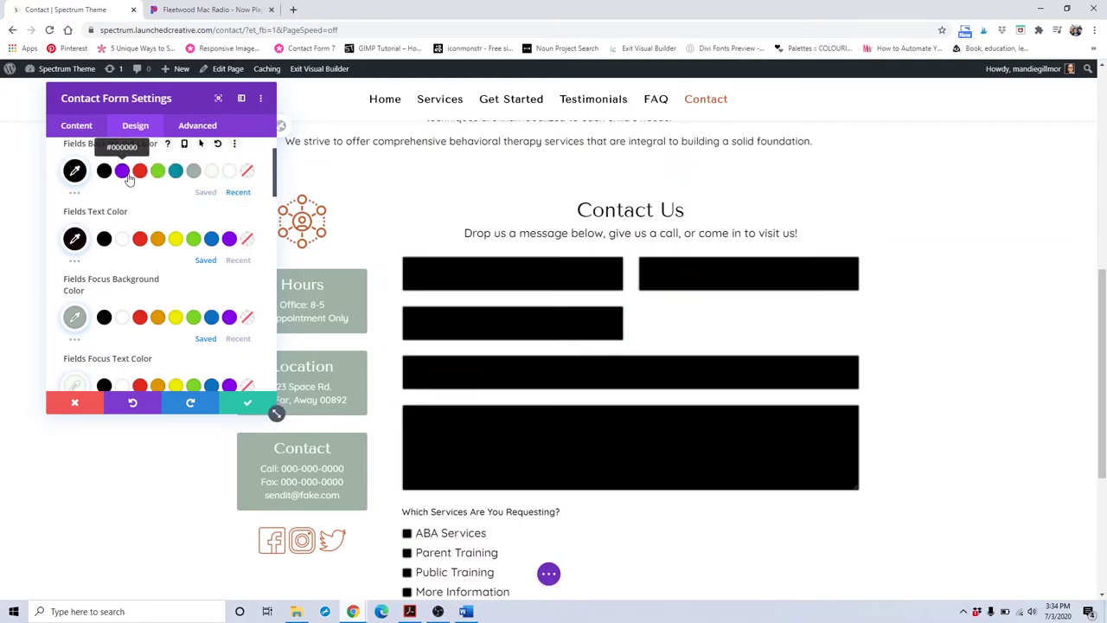
pyautogui.click(176, 171)
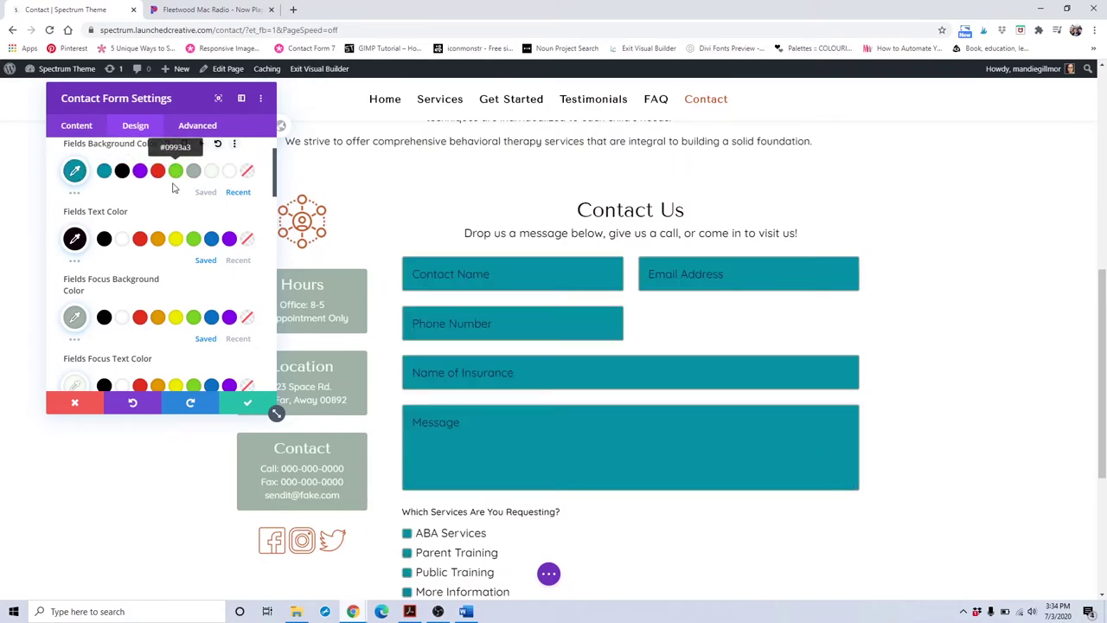
# Set the contact form fields' text color to white from the recently used colors.
pyautogui.click(237, 260)
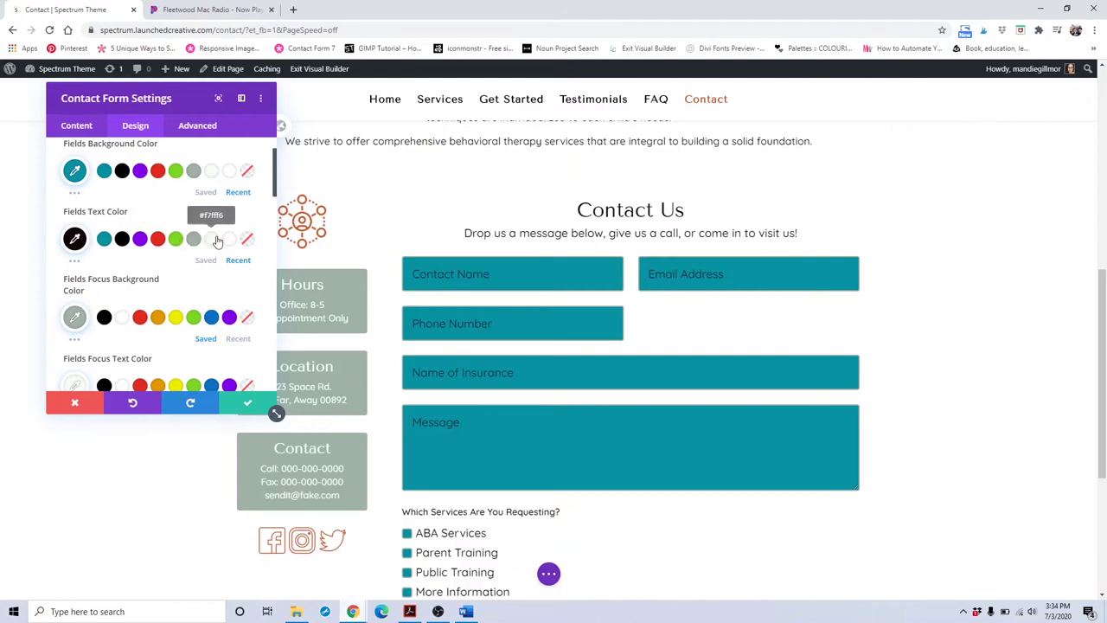
pyautogui.click(229, 239)
pyautogui.scroll(-1, 231, 247)
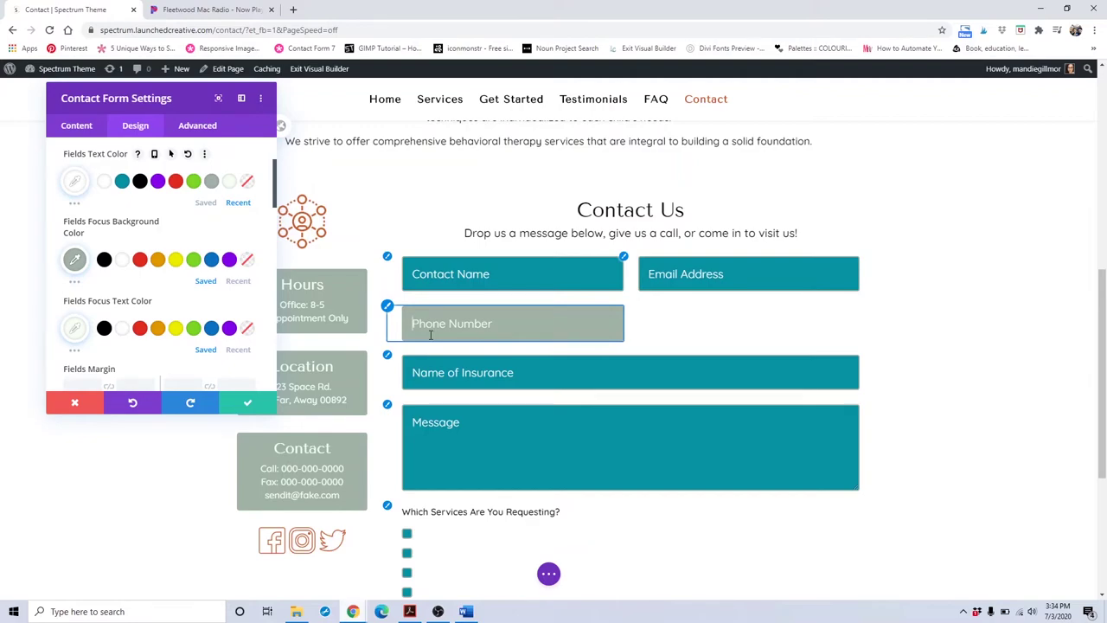
# Give the fields a blue focus background and black focus text, previewing the focus state on the Phone Number field.
pyautogui.click(212, 264)
pyautogui.click(406, 321)
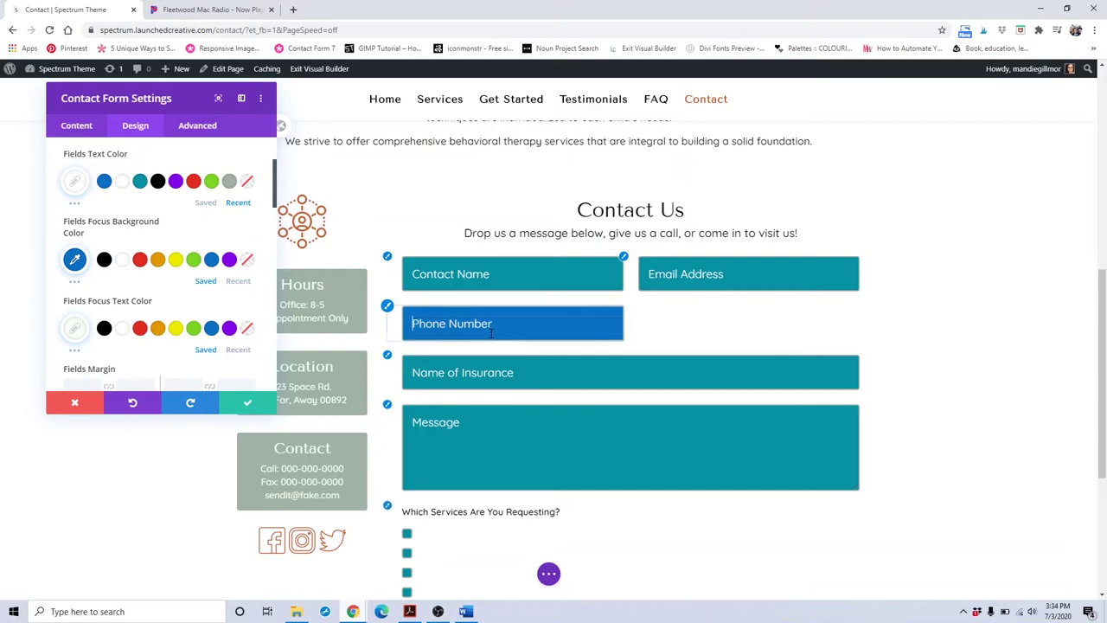
pyautogui.scroll(-2, 188, 283)
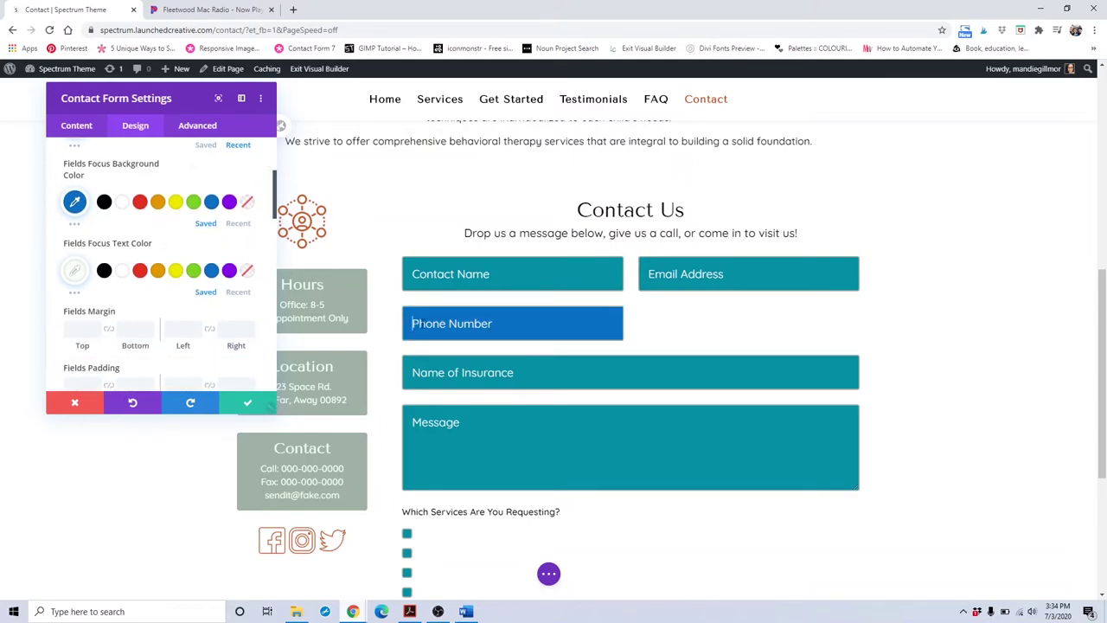
pyautogui.click(104, 271)
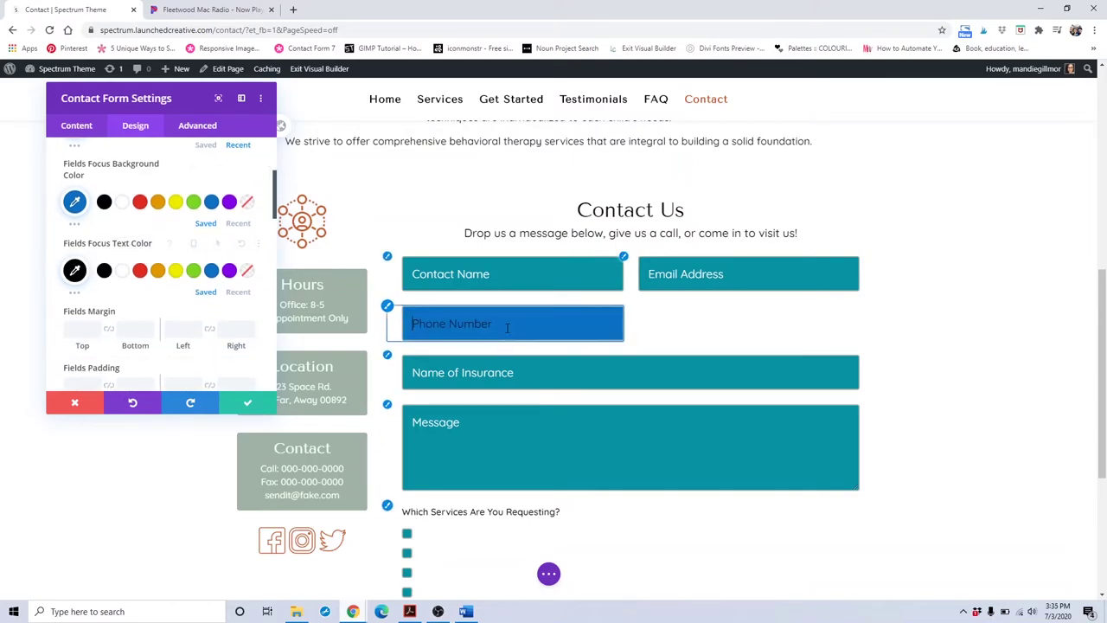
# Examine the remaining field design options, including margin, padding, font and shadow, plus the text and title text settings.
pyautogui.scroll(-1, 149, 299)
pyautogui.scroll(-4, 149, 299)
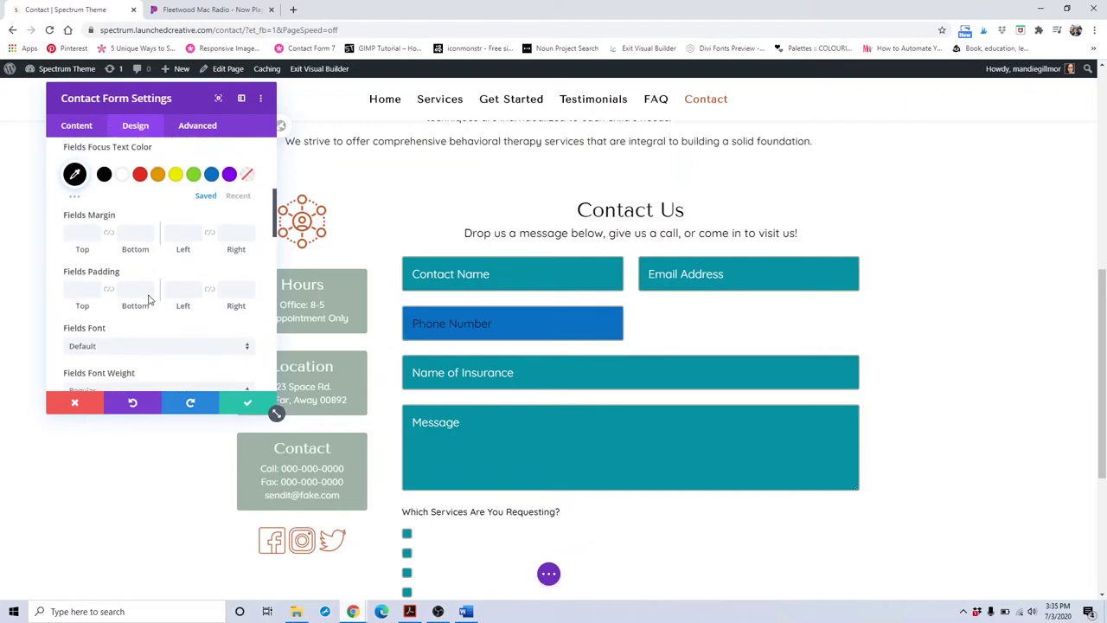
pyautogui.scroll(-5, 148, 299)
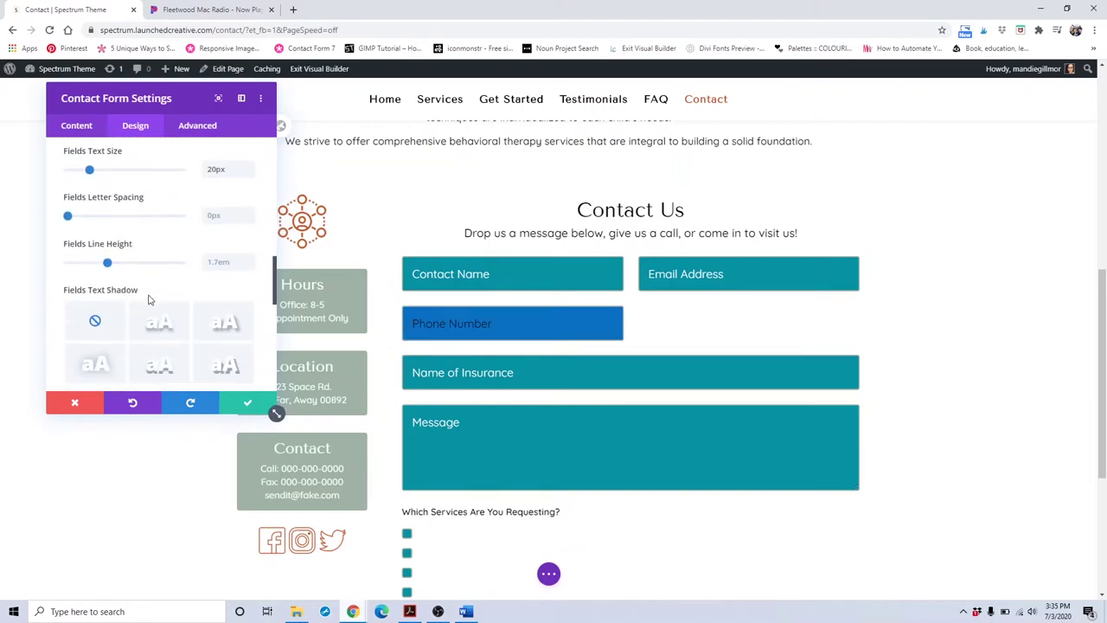
pyautogui.scroll(-3, 149, 299)
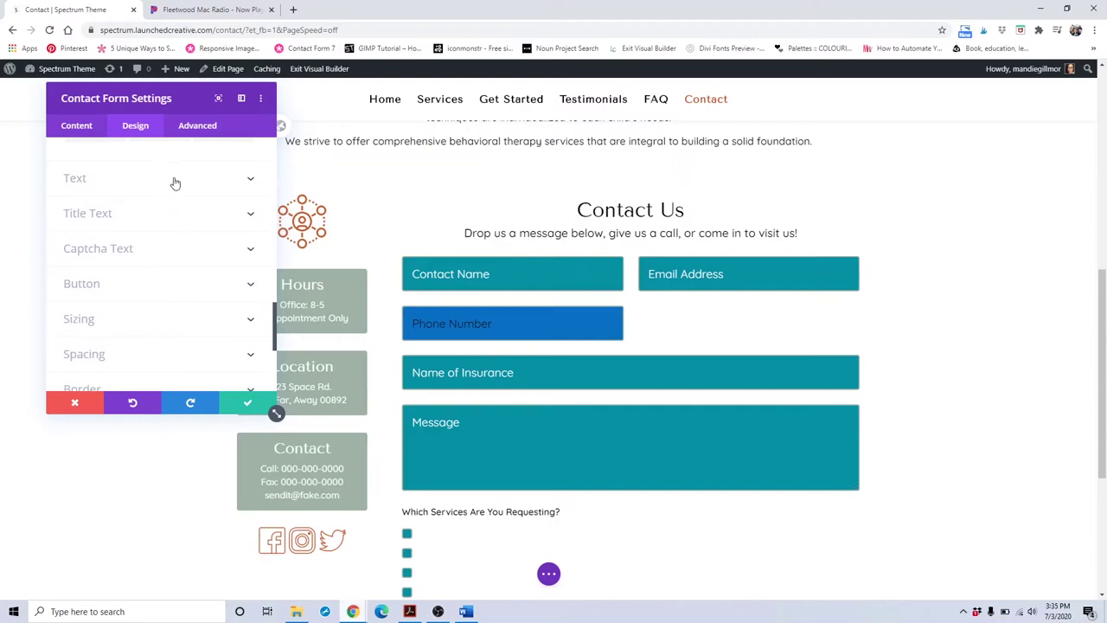
pyautogui.click(173, 180)
pyautogui.scroll(-3, 173, 182)
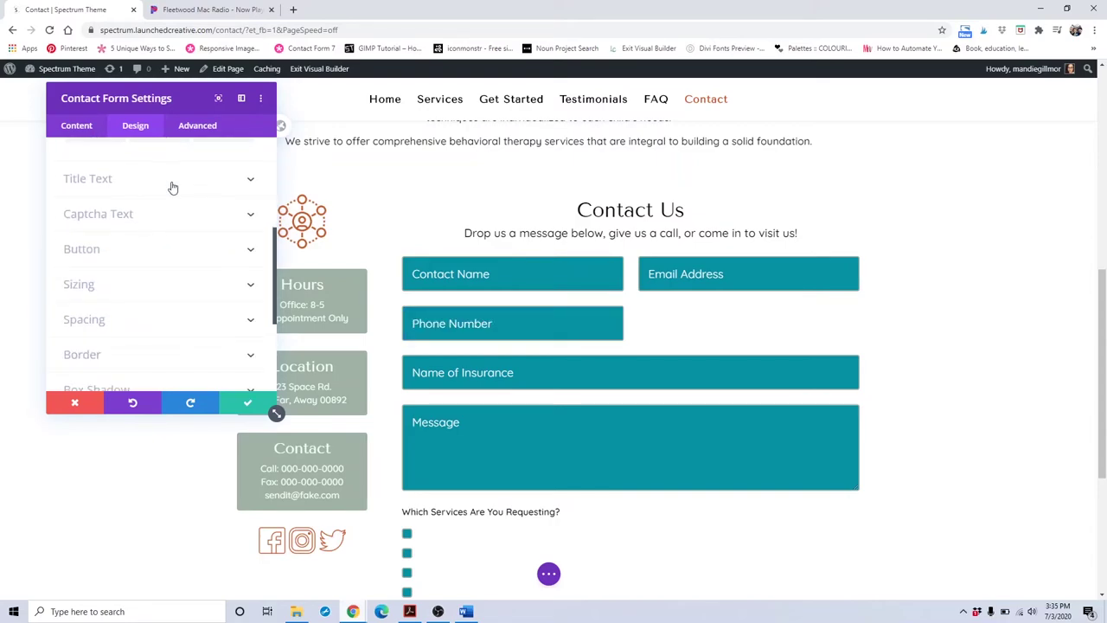
pyautogui.click(172, 181)
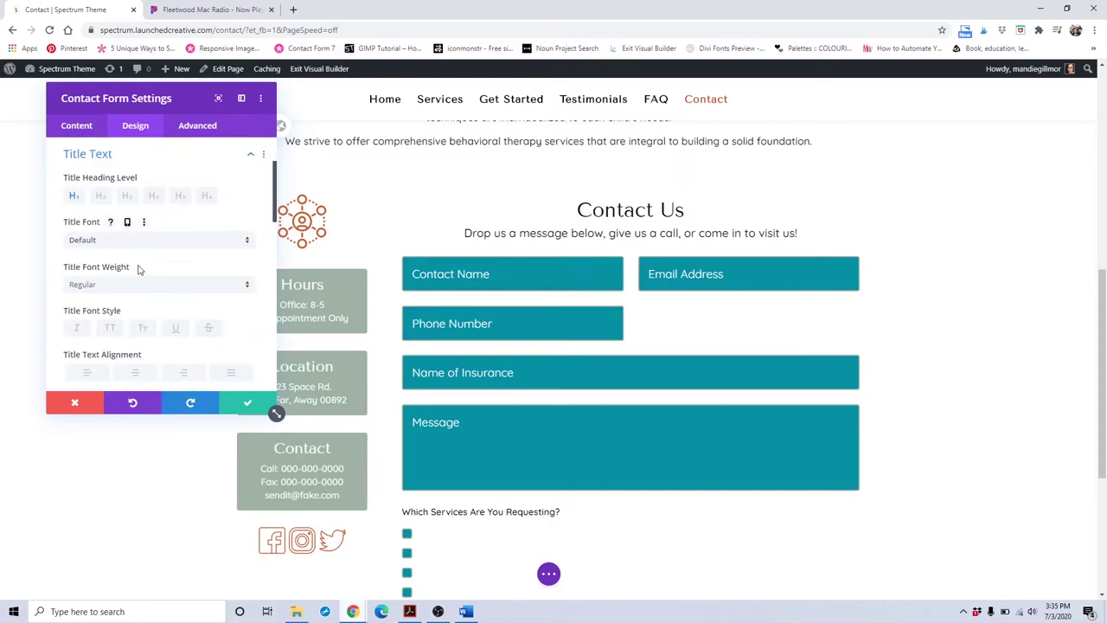
pyautogui.scroll(-10, 136, 228)
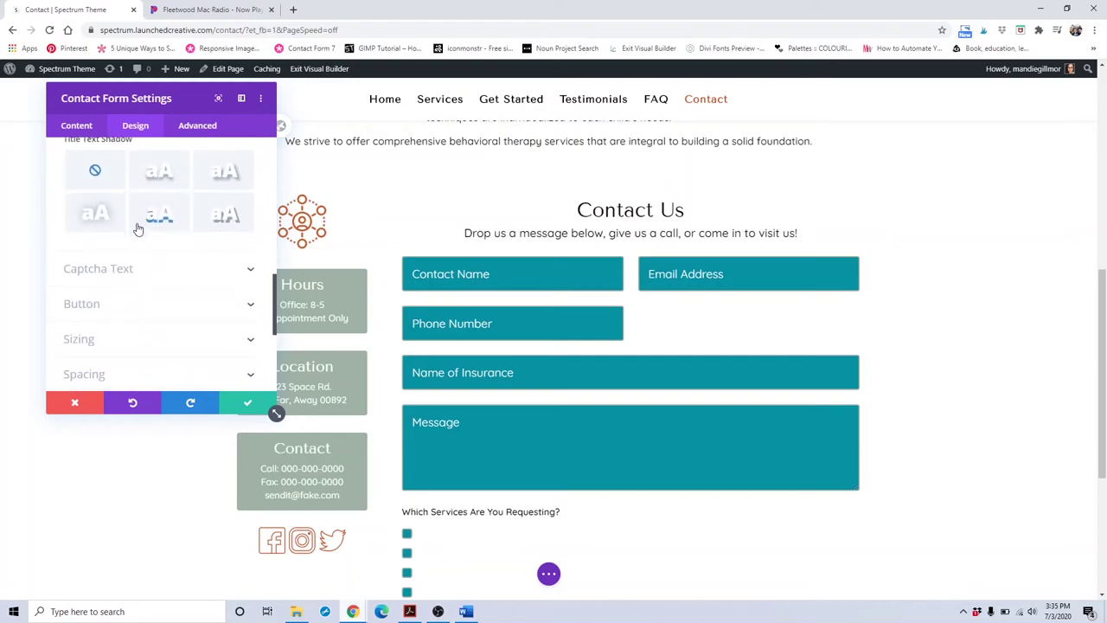
# Style the captcha text in red at 18px with the fourth preset text shadow.
pyautogui.click(137, 227)
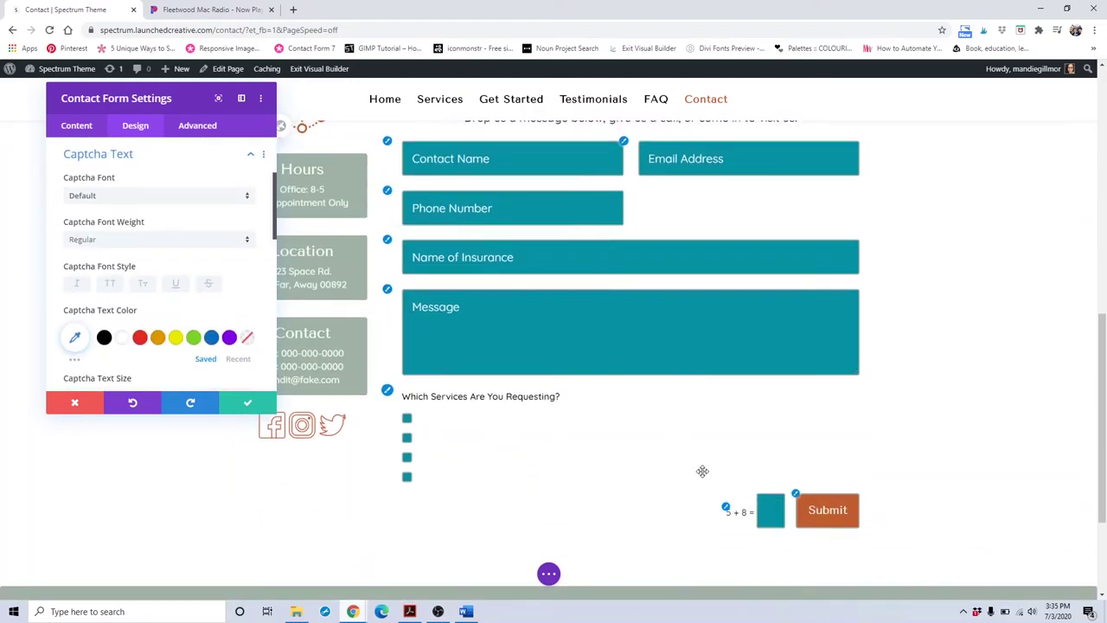
pyautogui.click(139, 337)
pyautogui.scroll(-3, 140, 340)
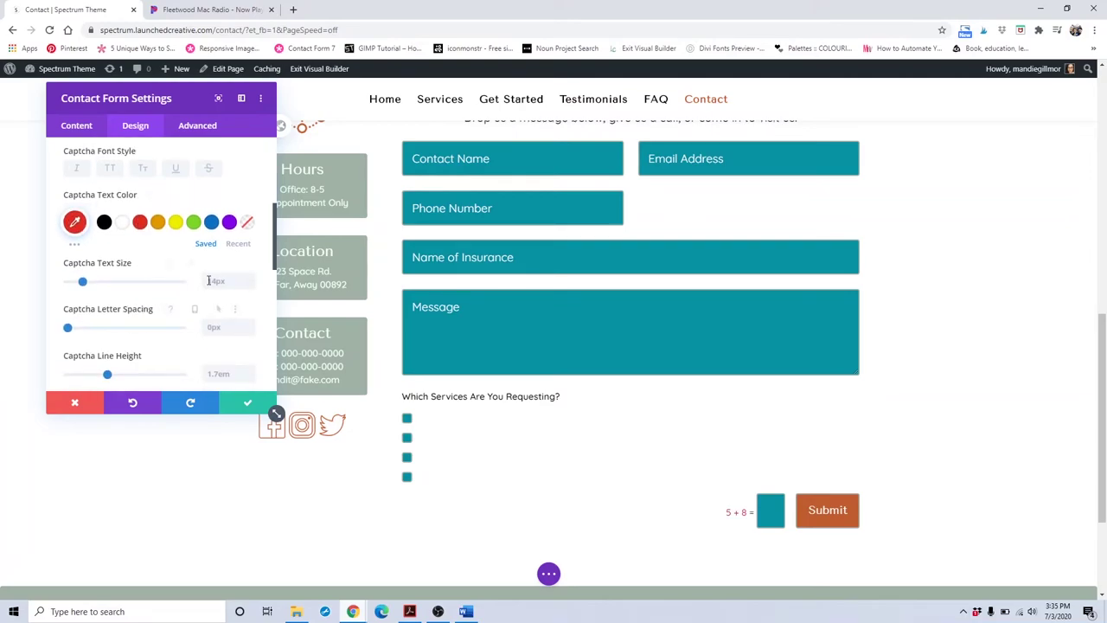
pyautogui.scroll(-4, 216, 294)
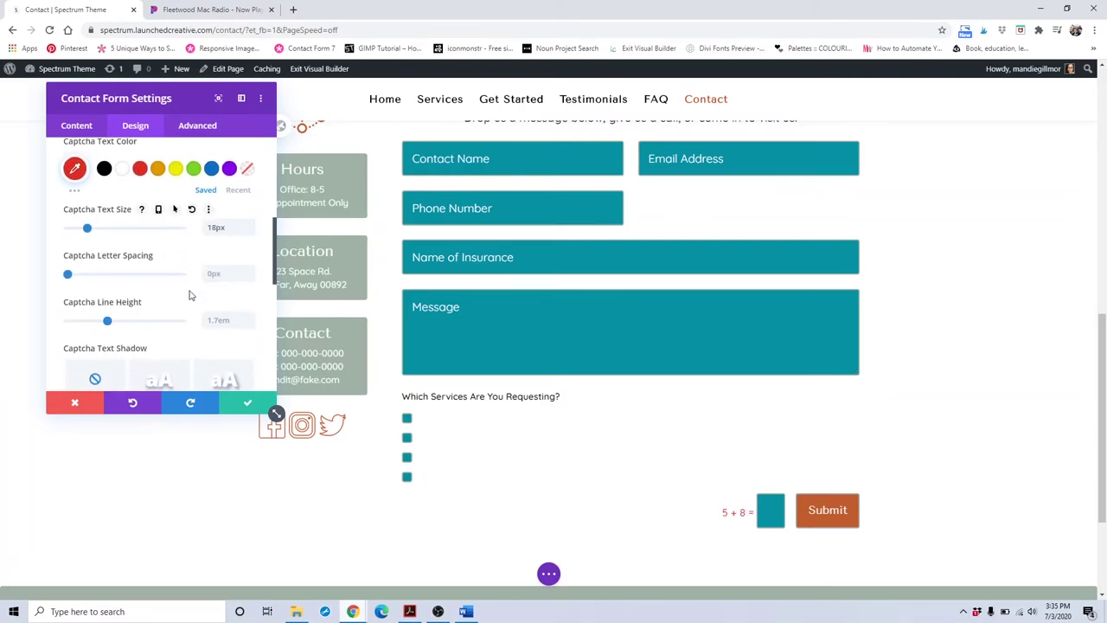
pyautogui.click(164, 309)
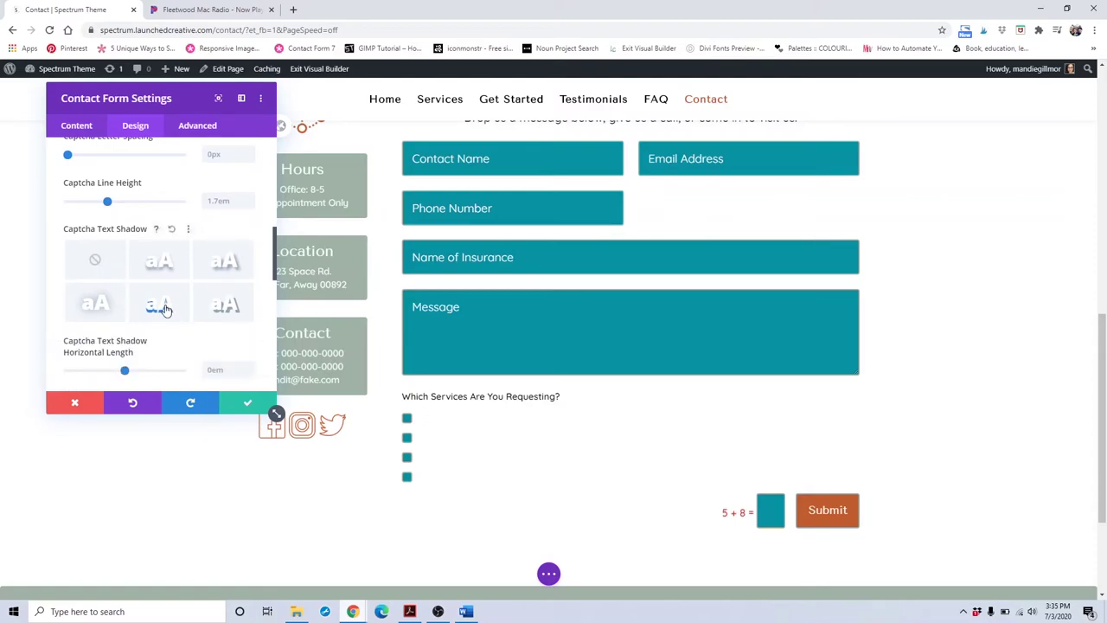
pyautogui.scroll(-5, 165, 307)
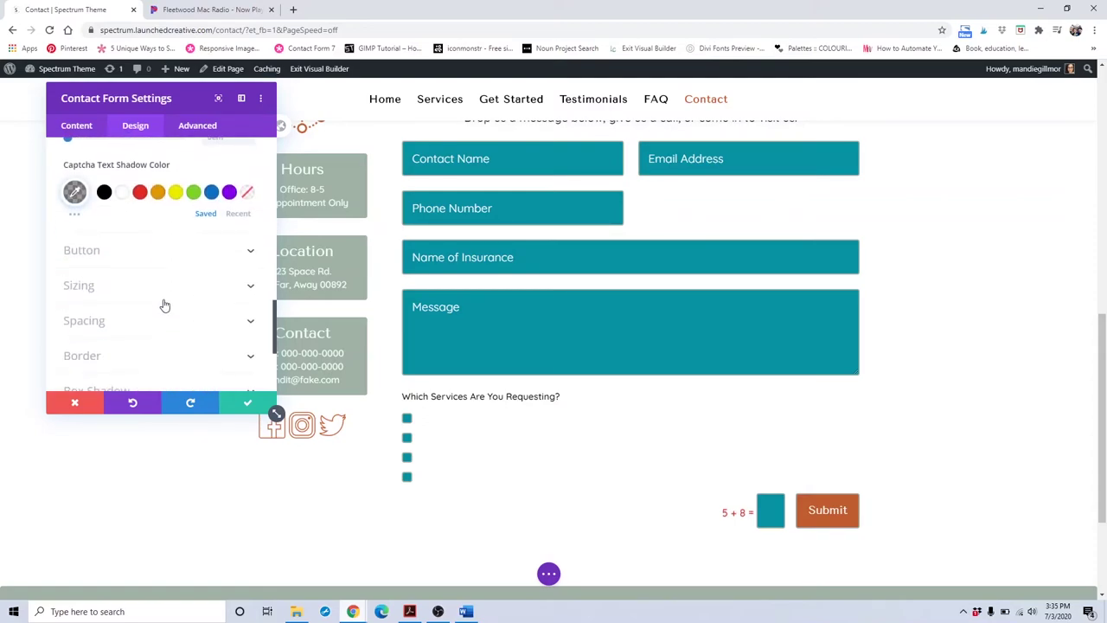
# Give the Submit button red #e02b20 text, a blue background and an orange #e09900 border.
pyautogui.click(118, 253)
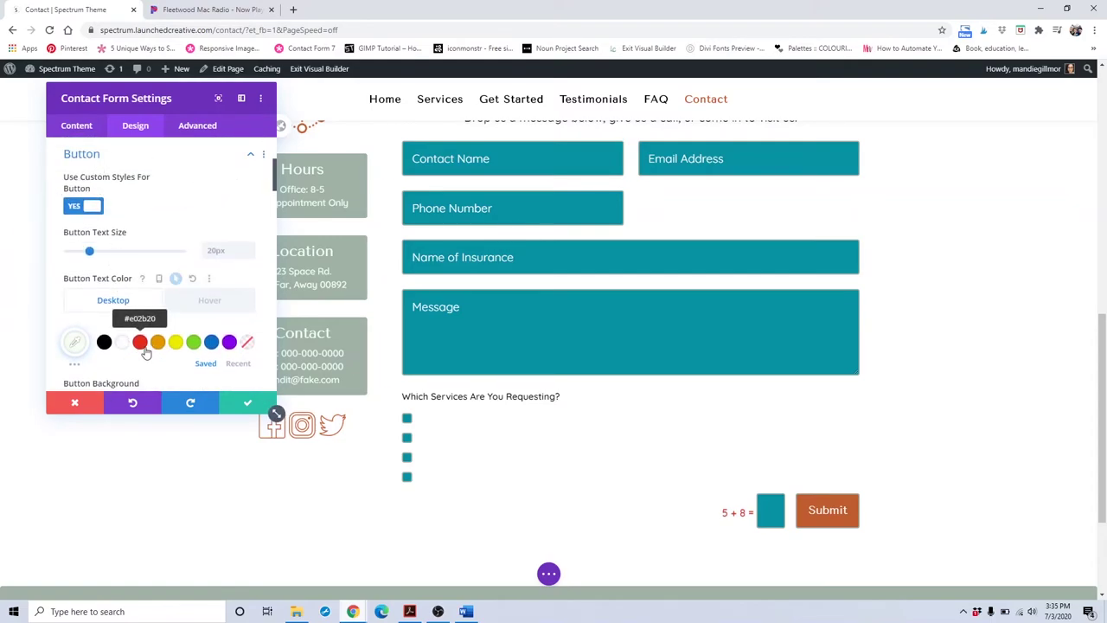
pyautogui.click(142, 346)
pyautogui.scroll(-5, 147, 288)
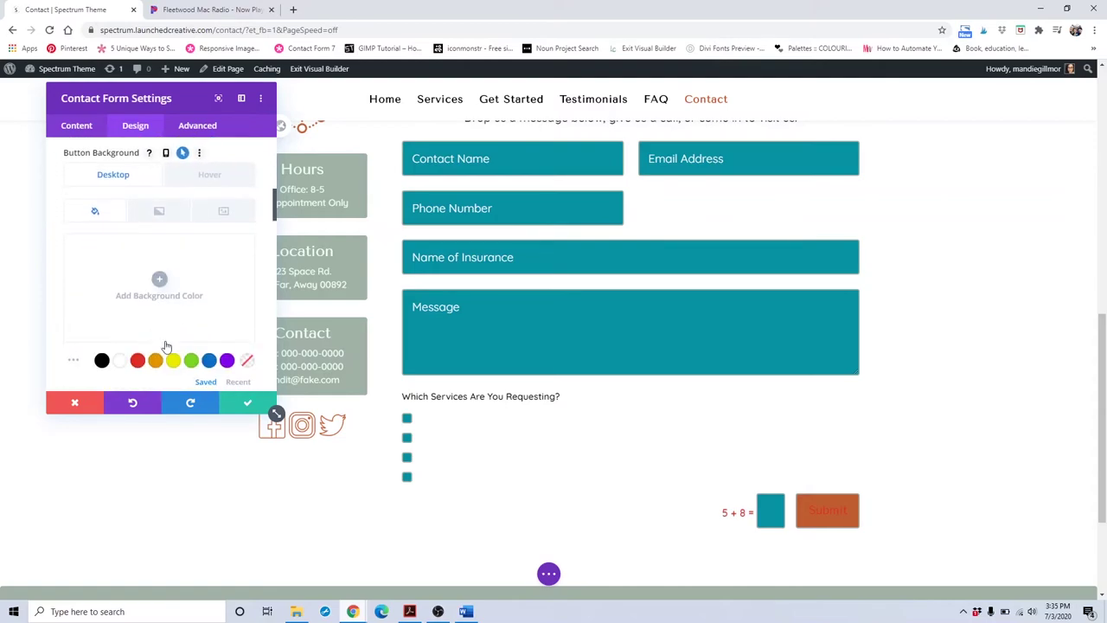
pyautogui.click(209, 363)
pyautogui.scroll(-5, 209, 370)
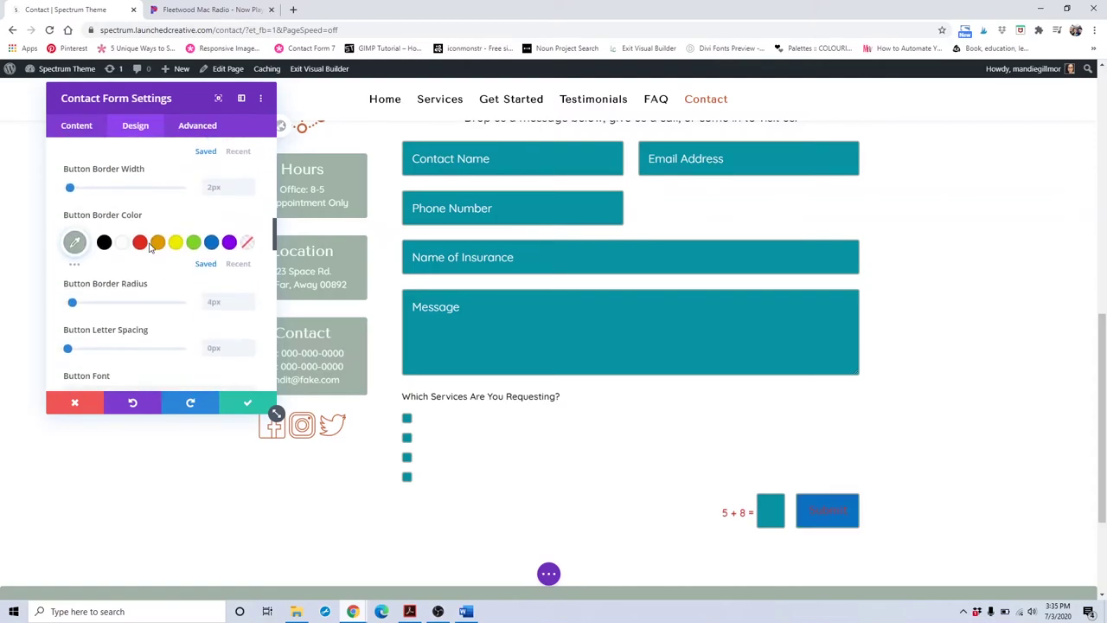
pyautogui.click(157, 245)
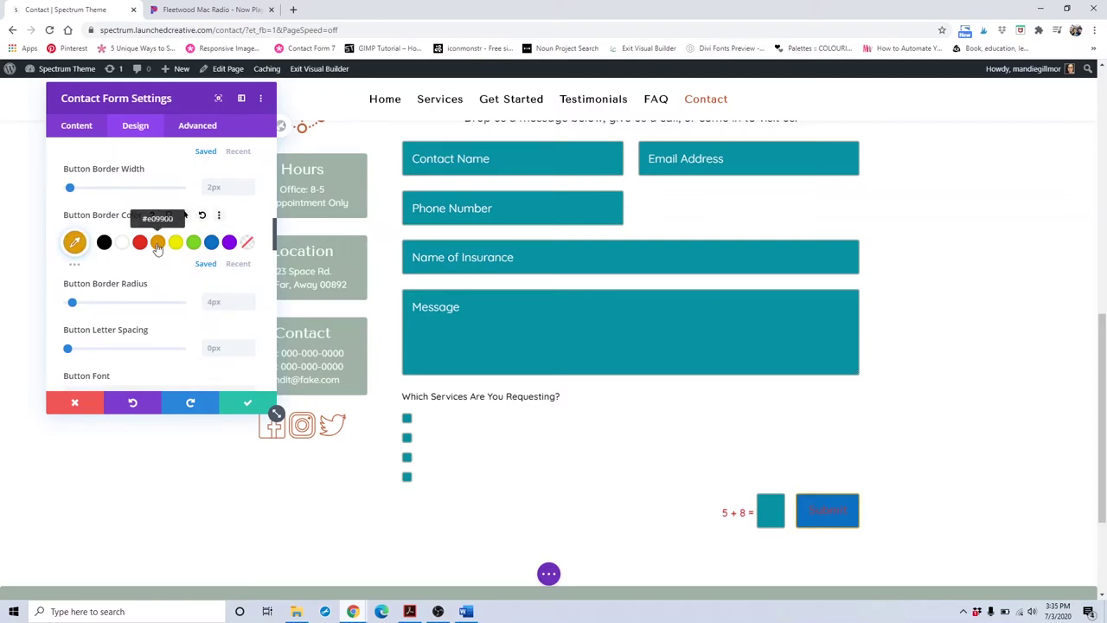
# Set the Submit button's font to ABeeZee and choose the house as its button icon.
pyautogui.scroll(-3, 158, 247)
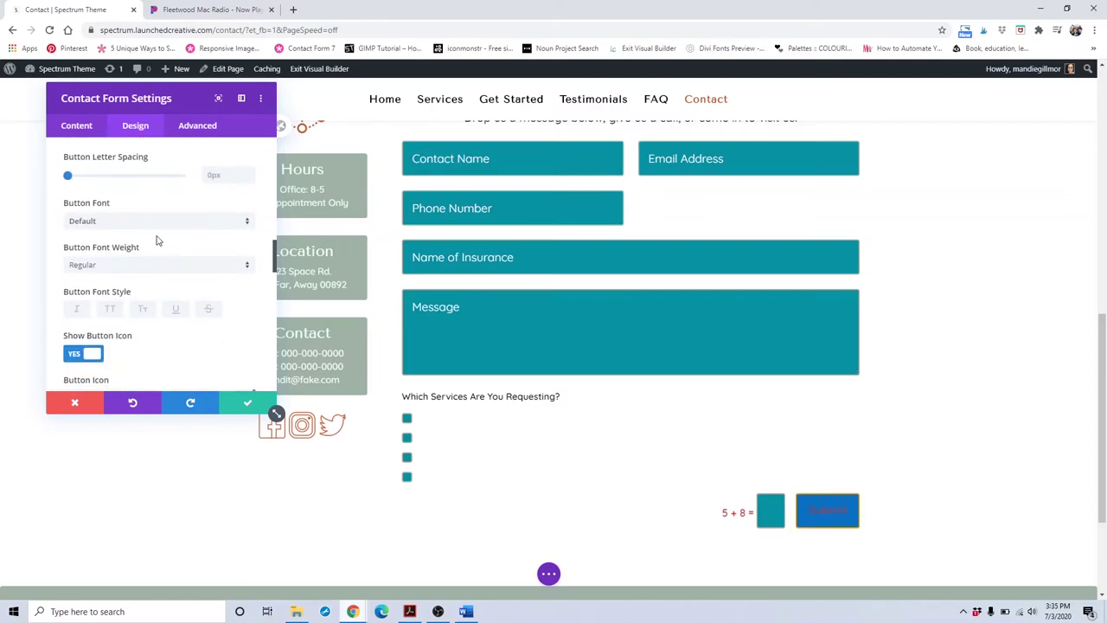
pyautogui.click(96, 224)
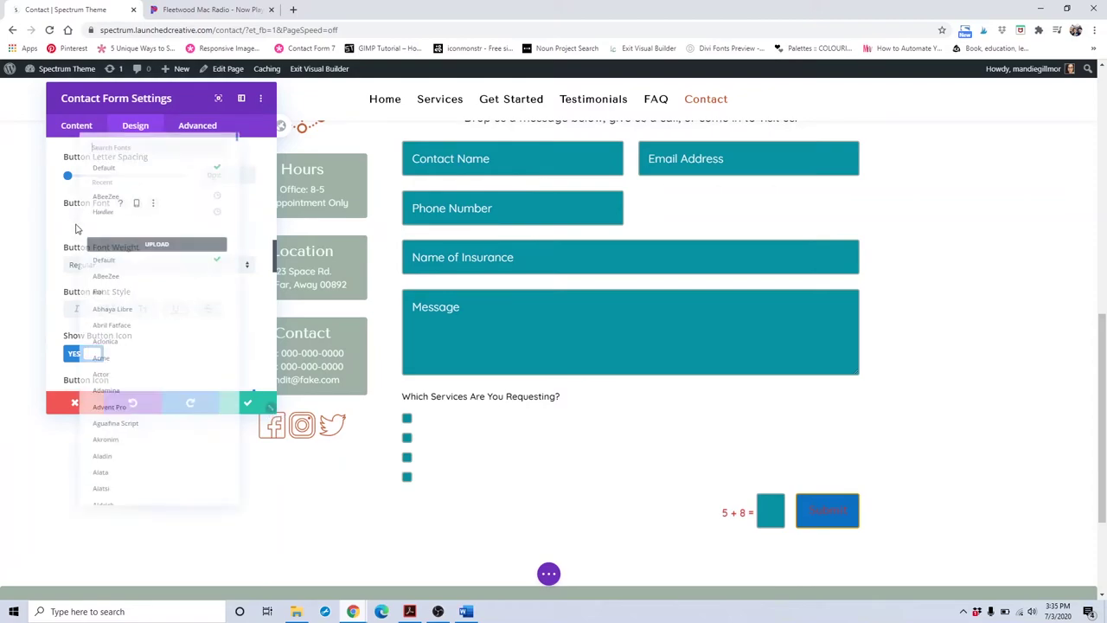
pyautogui.click(160, 268)
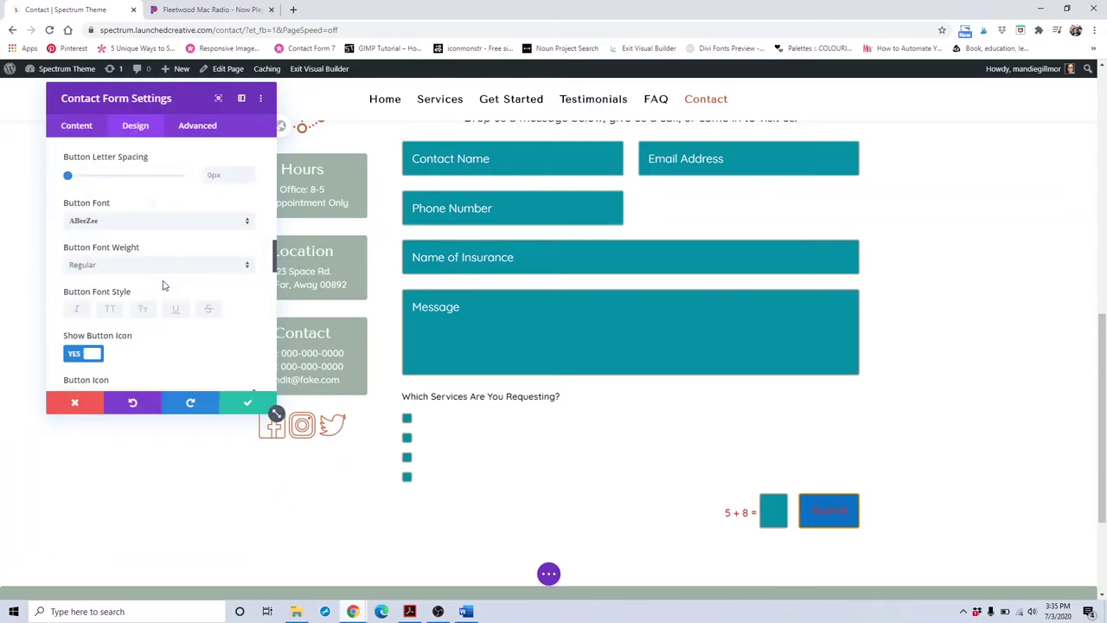
pyautogui.scroll(-3, 163, 286)
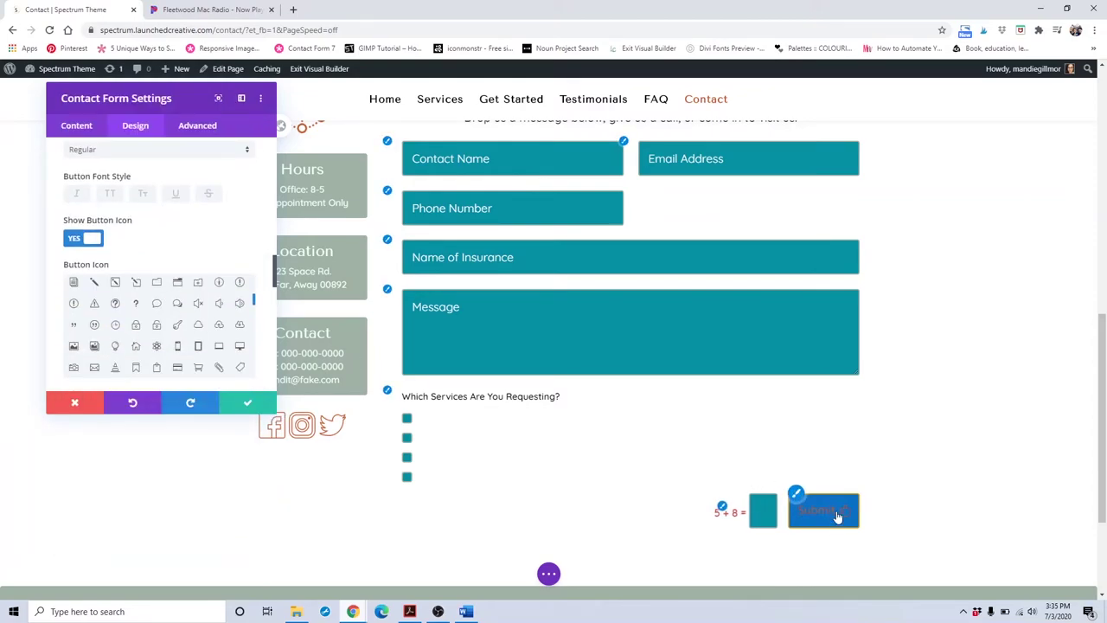
pyautogui.click(136, 346)
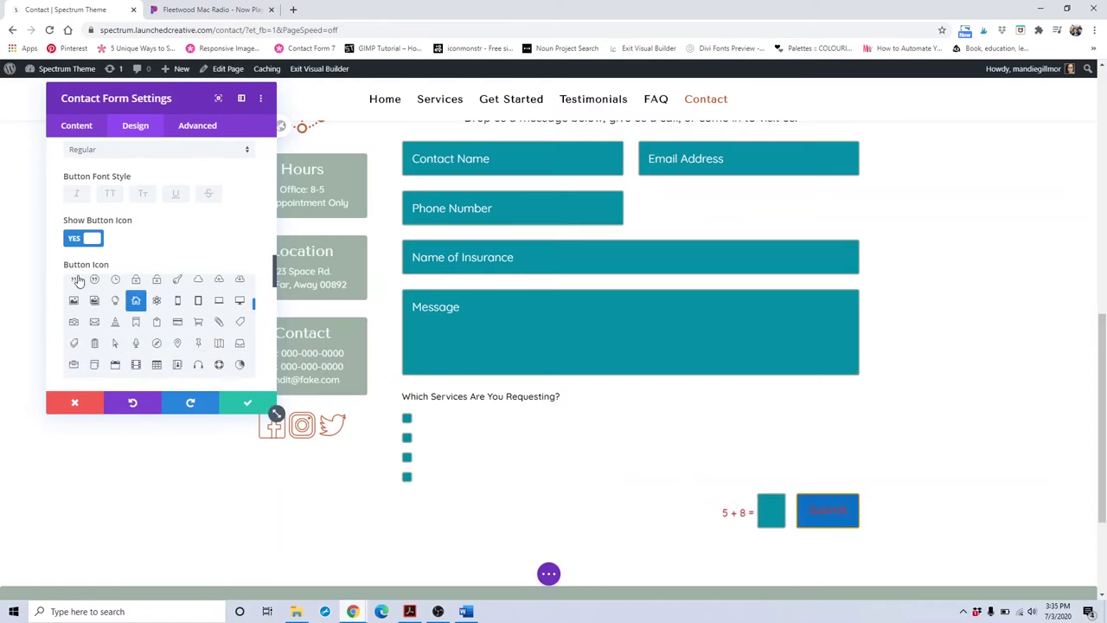
# Review the button's icon placement, text shadow, margin and padding options, and discard all changes to the contact form.
pyautogui.scroll(-3, 143, 257)
pyautogui.scroll(-1, 153, 265)
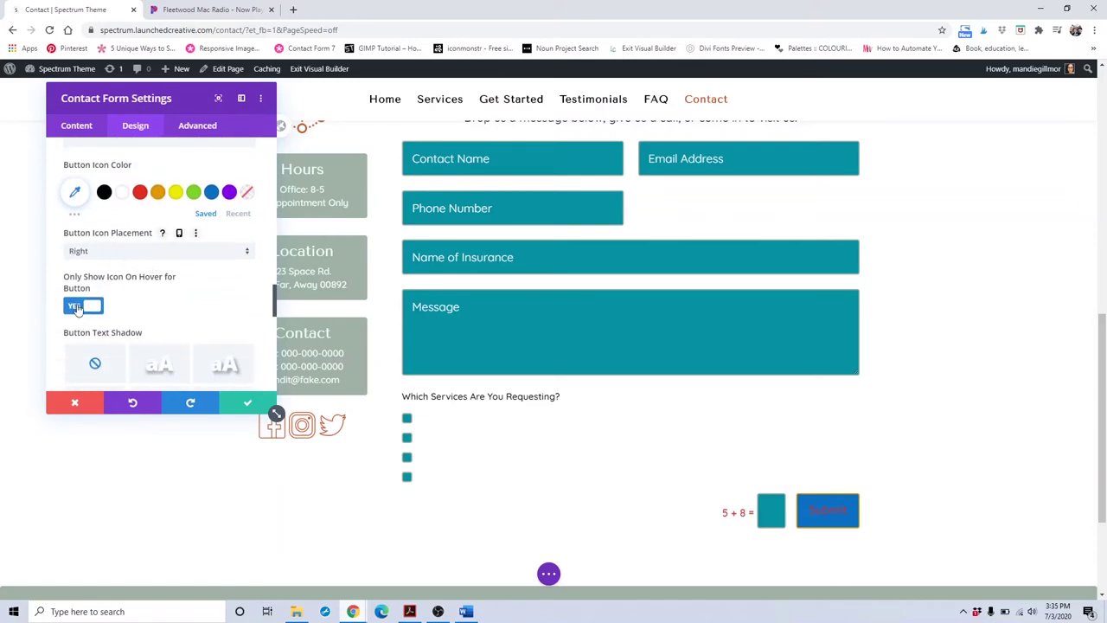
pyautogui.scroll(-1, 94, 323)
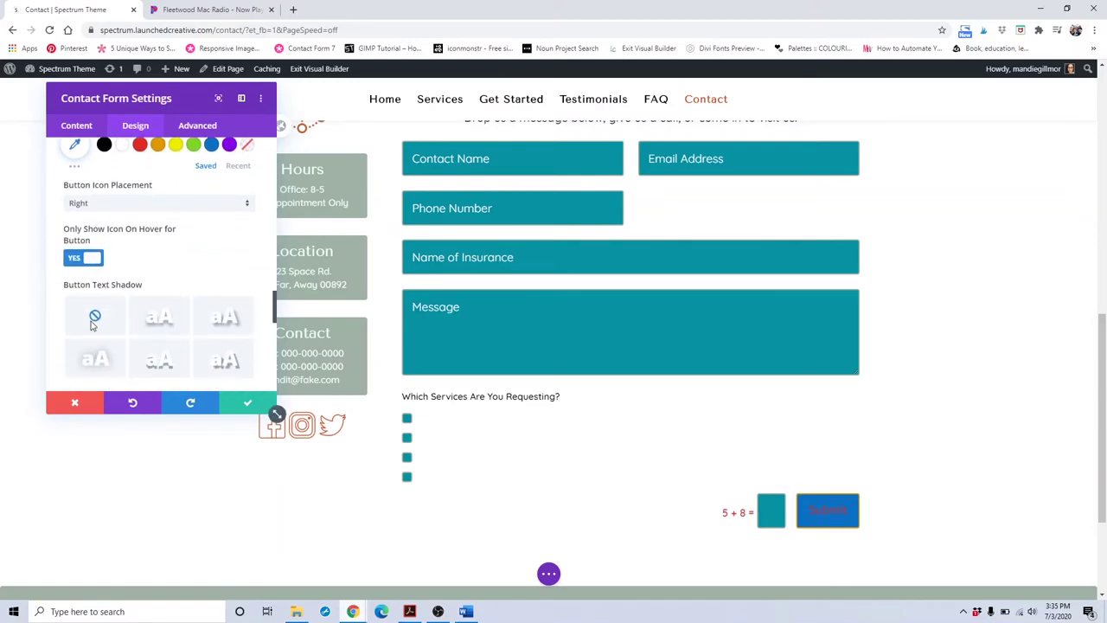
pyautogui.scroll(-3, 93, 322)
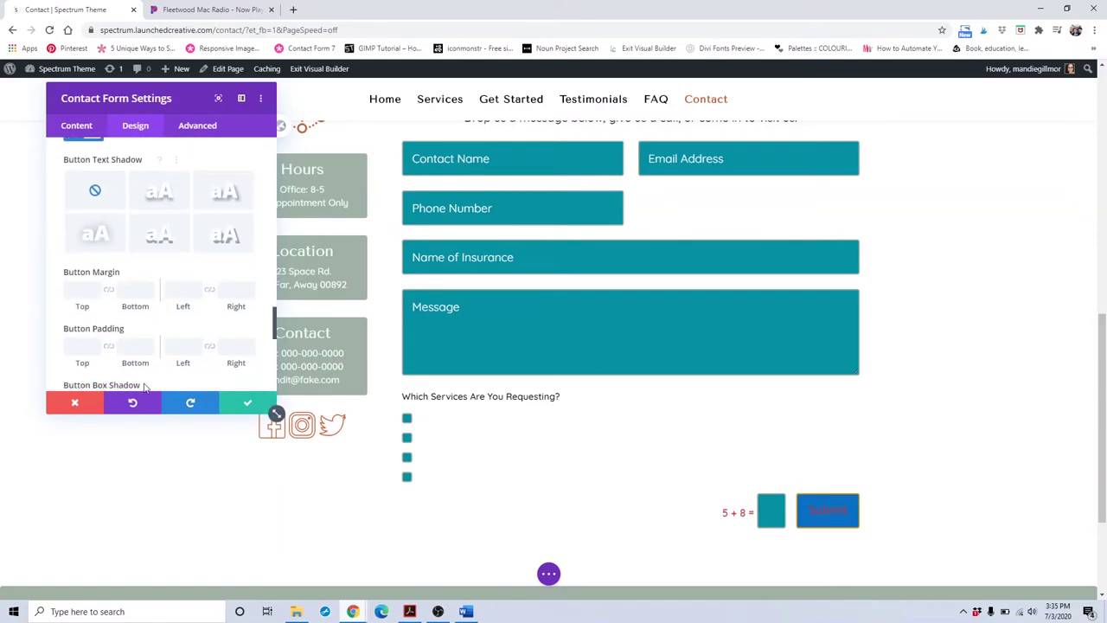
pyautogui.click(75, 404)
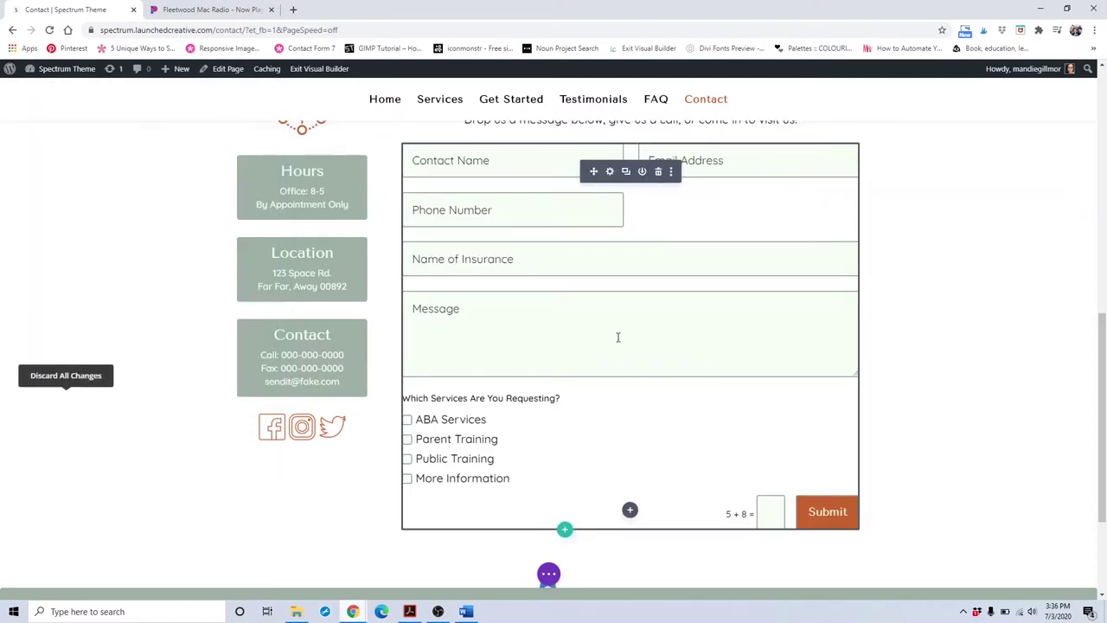
# Examine the content settings of the network icon module above the Hours box without changing anything.
pyautogui.scroll(2, 617, 336)
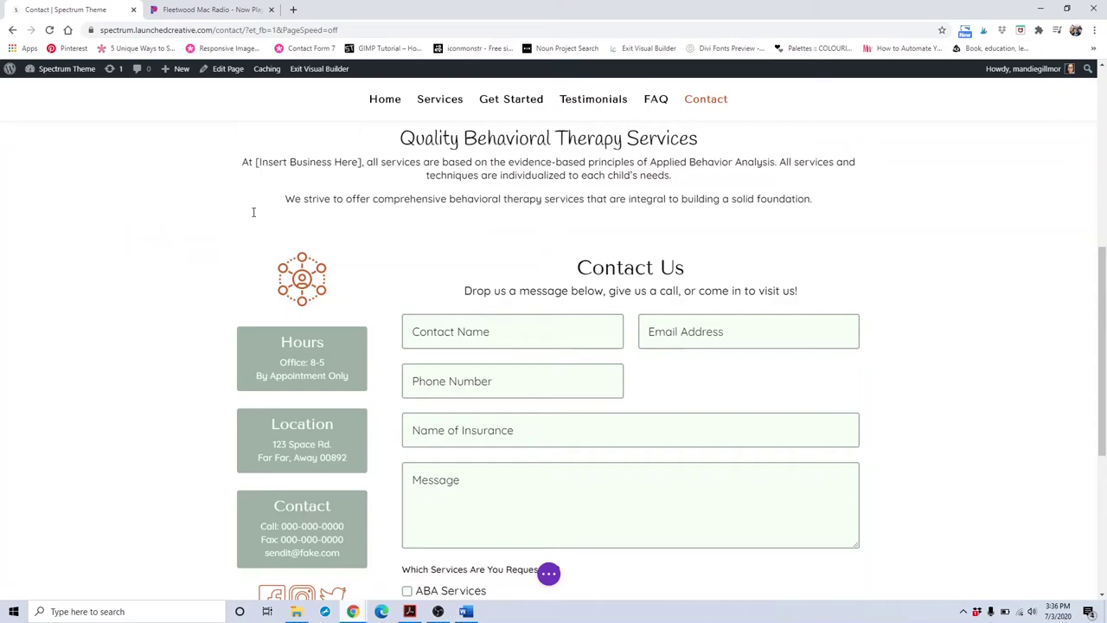
pyautogui.scroll(-1, 302, 446)
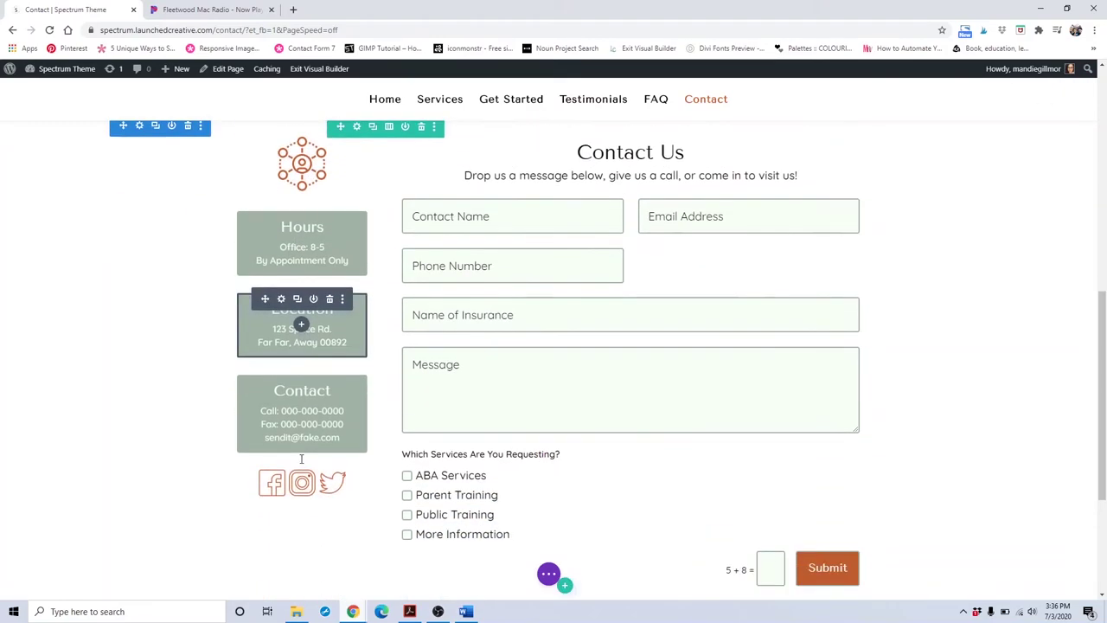
pyautogui.scroll(-1, 300, 458)
pyautogui.scroll(1, 301, 459)
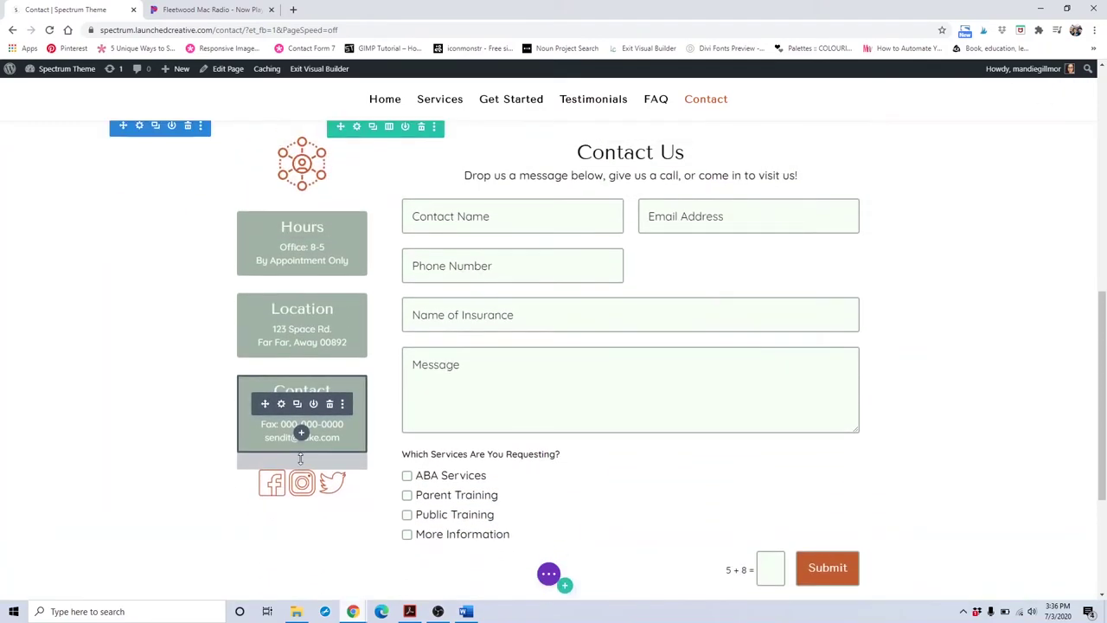
pyautogui.scroll(1, 289, 208)
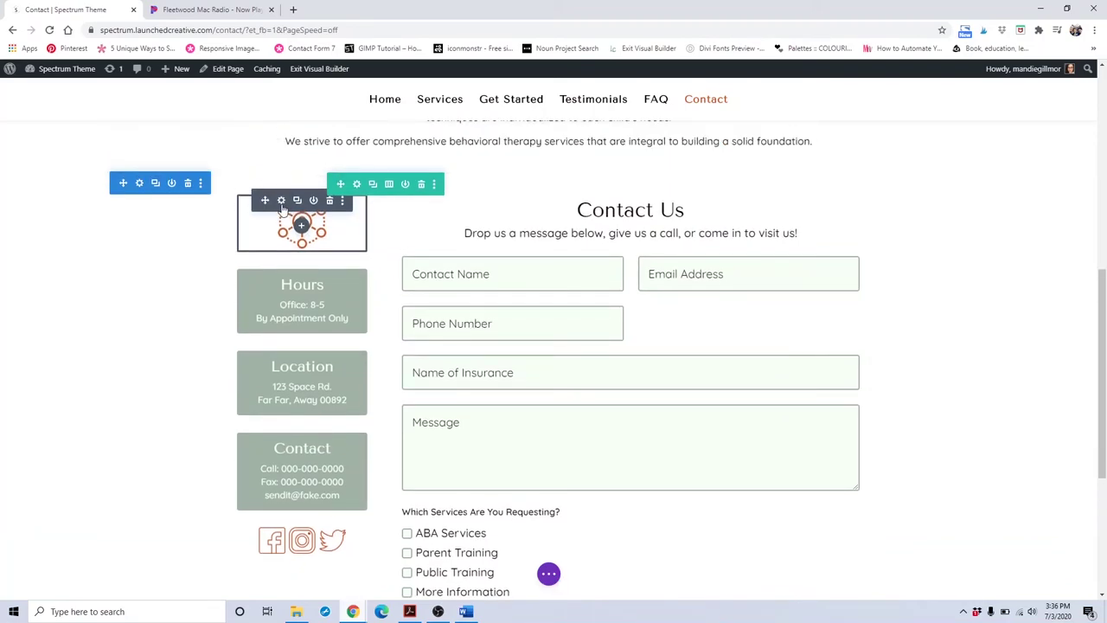
pyautogui.click(281, 200)
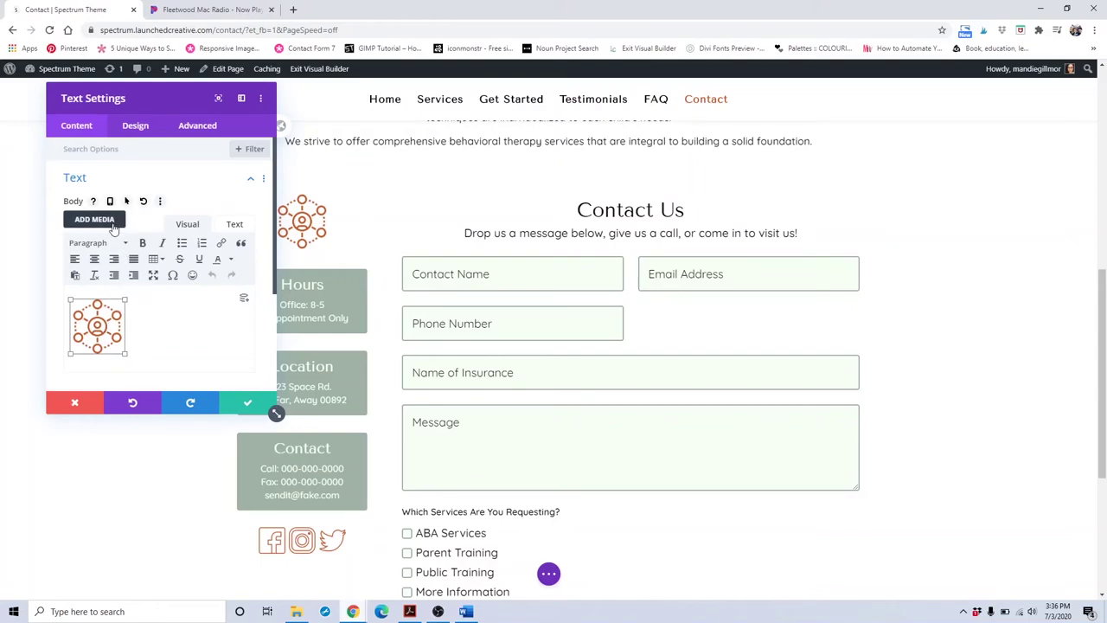
pyautogui.click(73, 407)
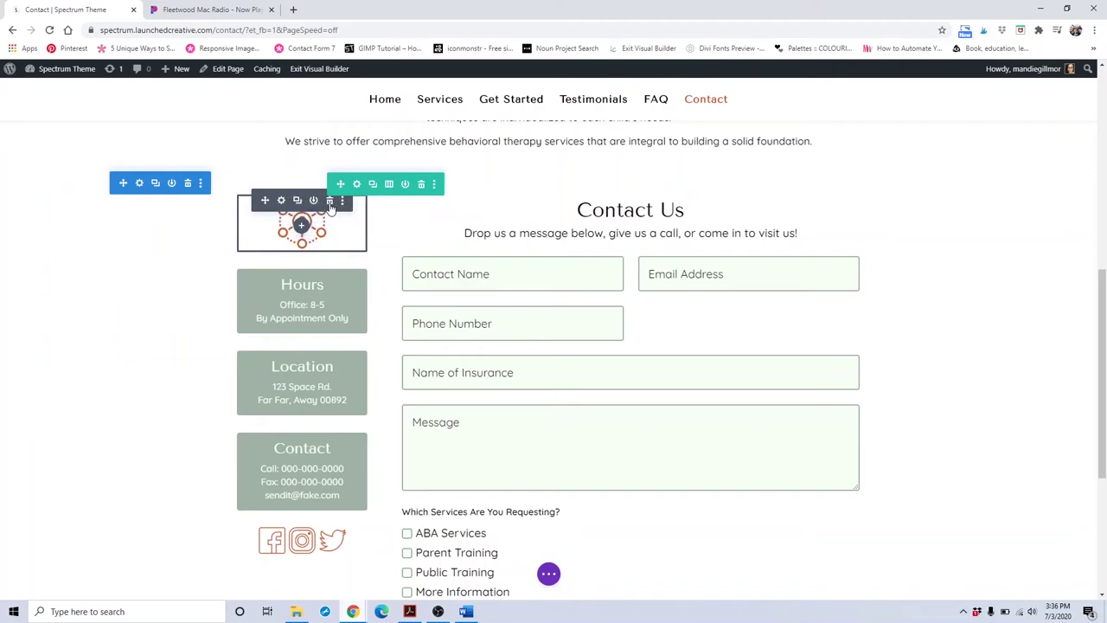
# Delete the network icon module above the Hours box and undo the deletion.
pyautogui.click(329, 202)
pyautogui.hotkey('ctrl', 'z')
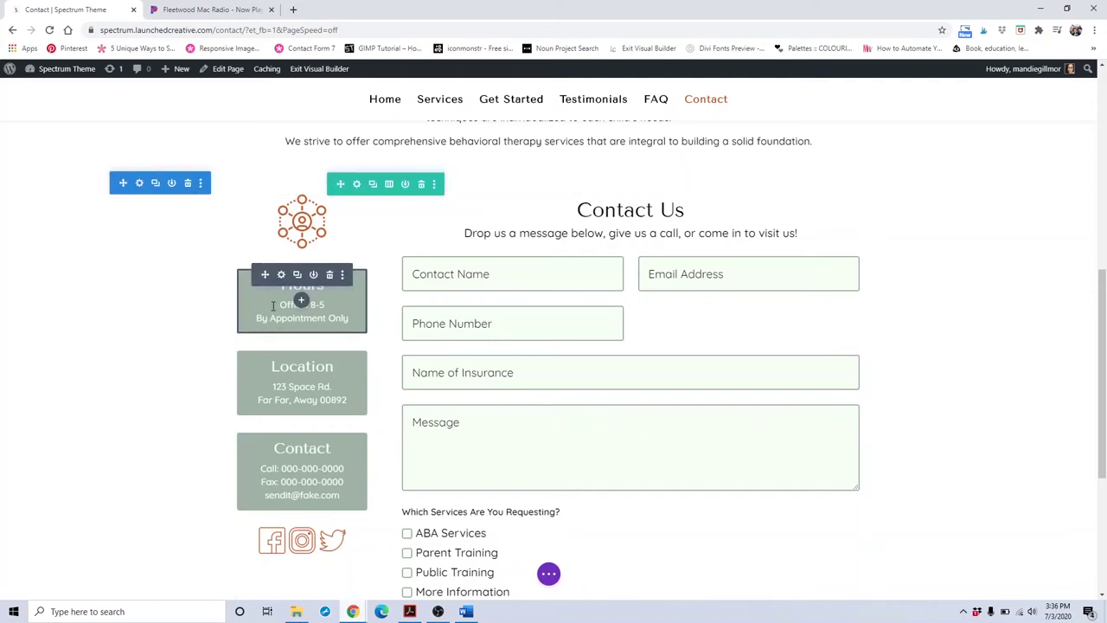
# Select the Hours, Location and Contact boxes together and set their background color to black #000000.
pyautogui.click(273, 305)
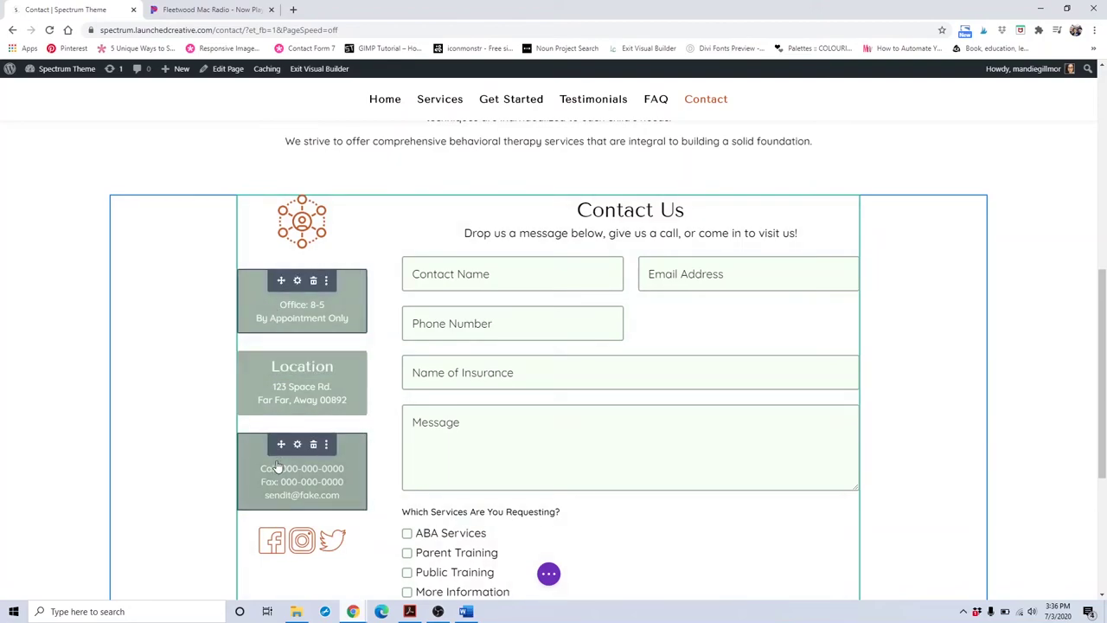
pyautogui.moveTo(300, 397)
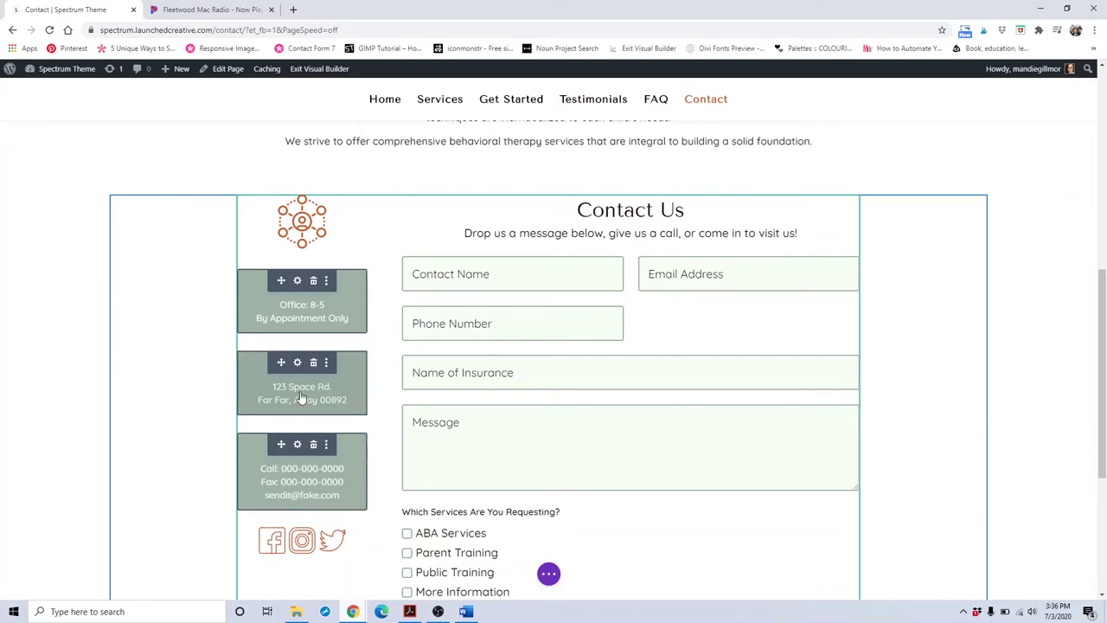
pyautogui.click(297, 281)
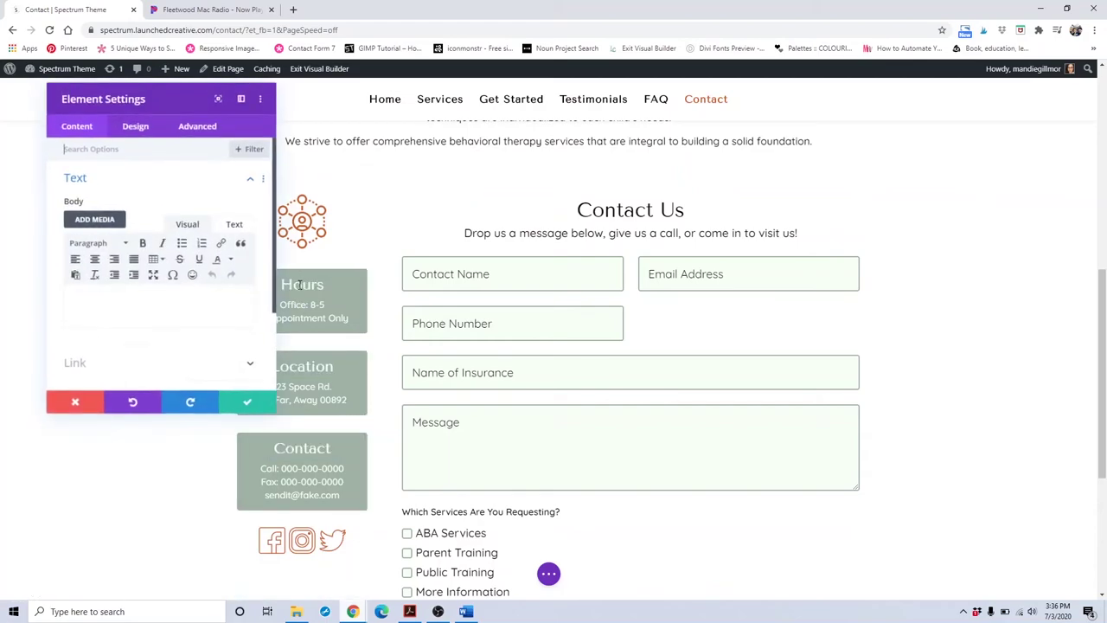
pyautogui.scroll(-2, 158, 320)
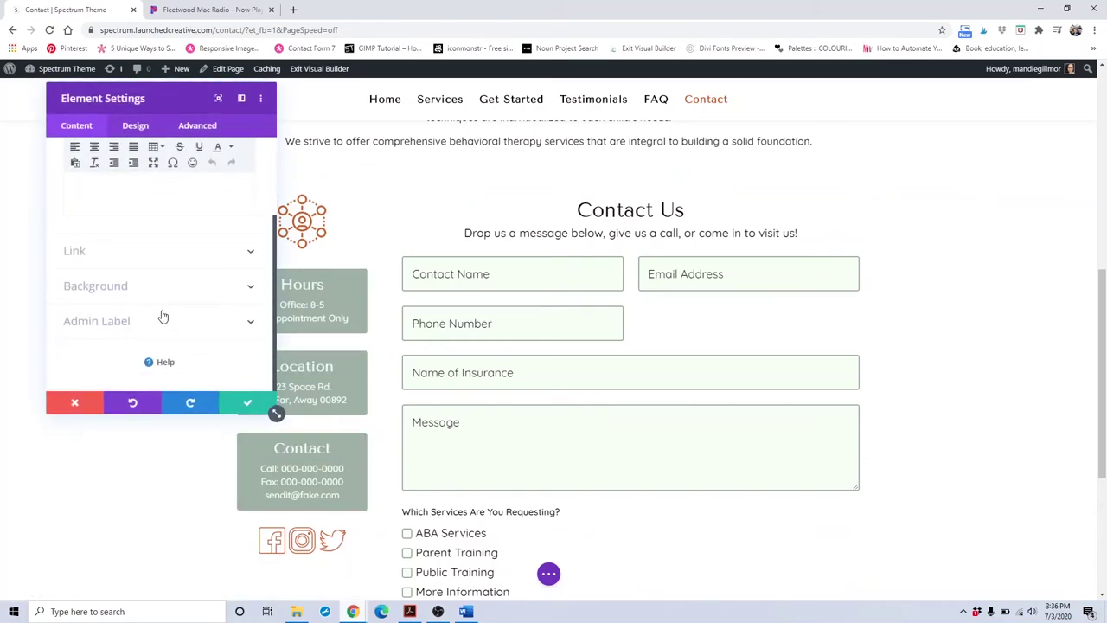
pyautogui.click(180, 298)
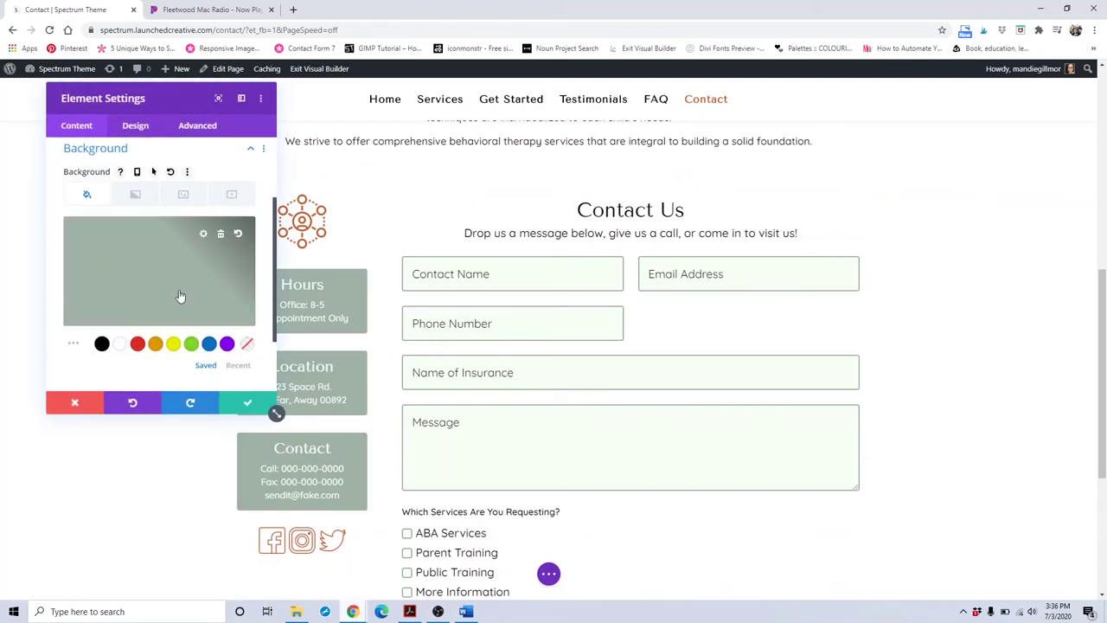
pyautogui.scroll(-1, 199, 303)
pyautogui.click(238, 313)
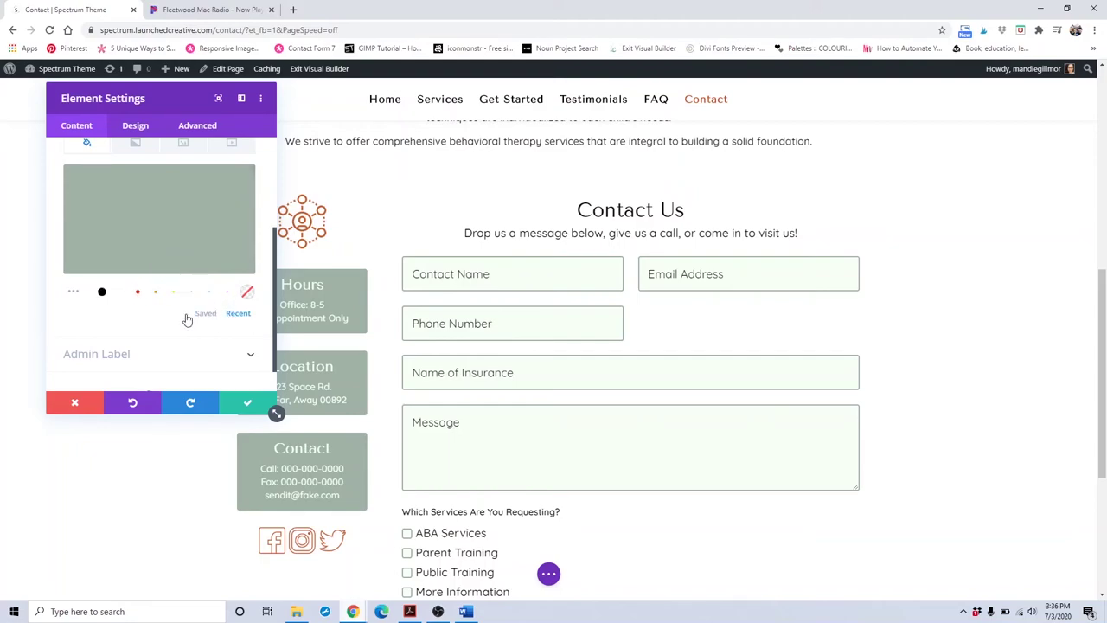
pyautogui.click(155, 293)
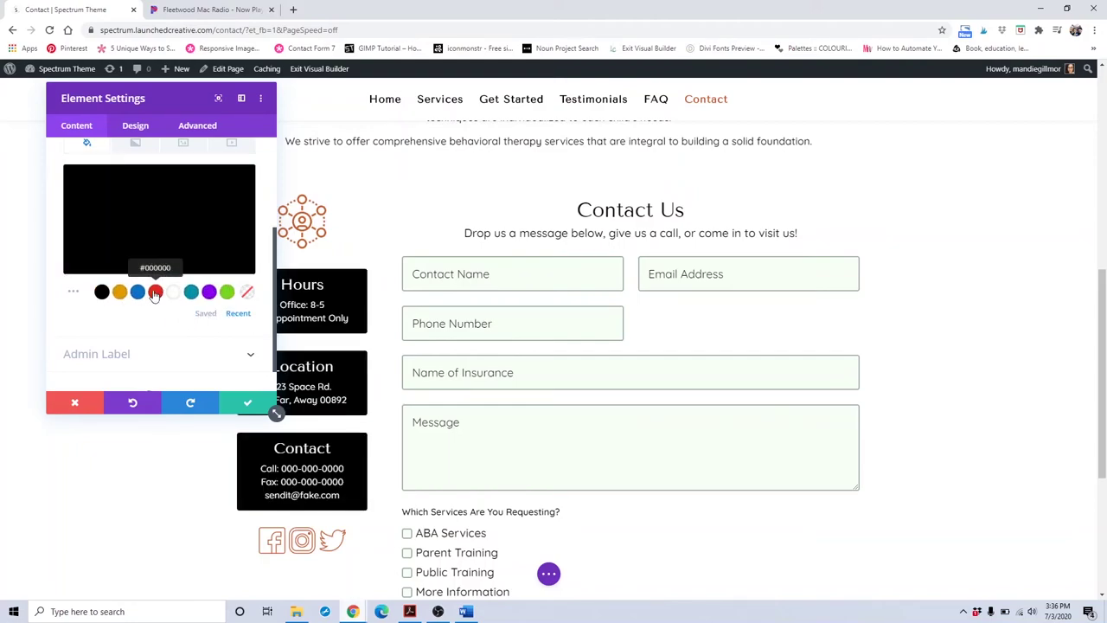
# Set the heading text color of the three selected boxes to red #e02b20.
pyautogui.click(154, 128)
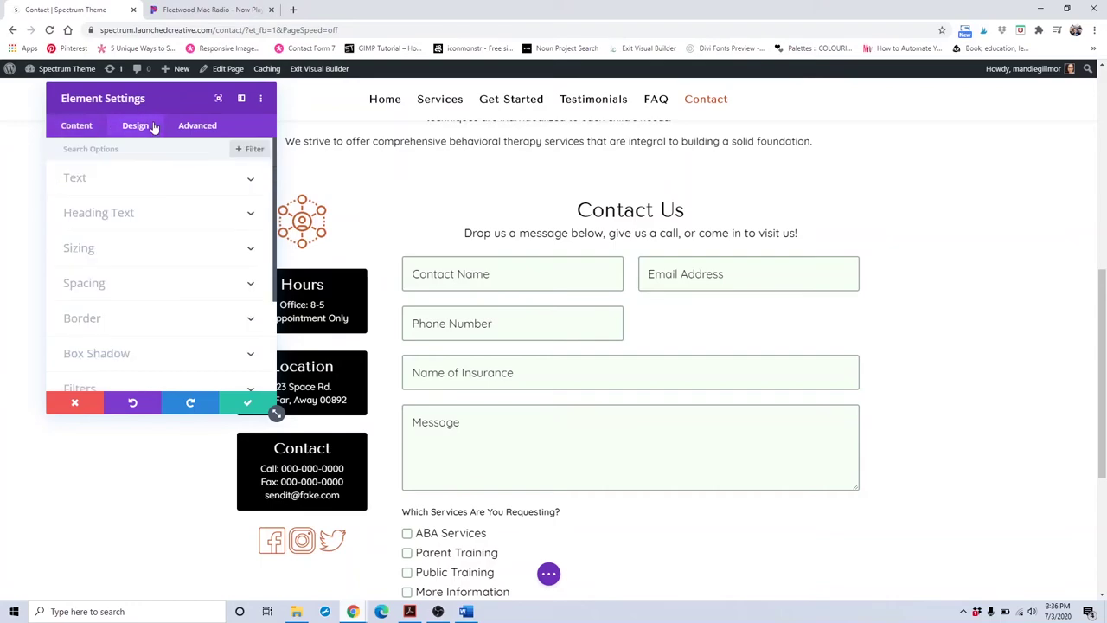
pyautogui.click(109, 215)
pyautogui.scroll(-3, 112, 217)
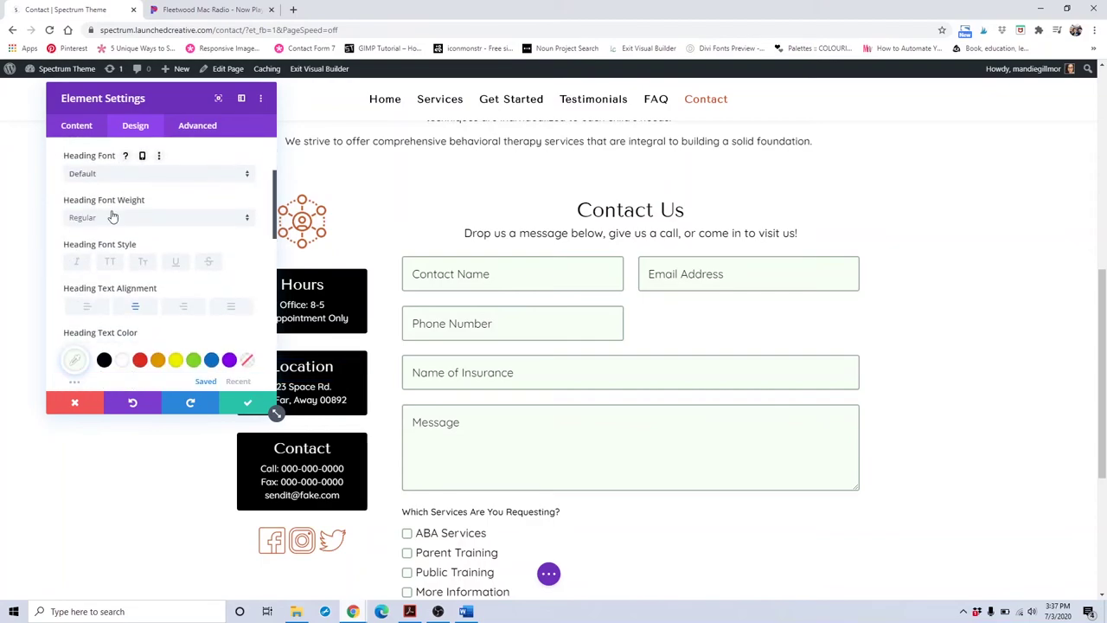
pyautogui.scroll(-1, 112, 216)
pyautogui.moveTo(418, 114); pyautogui.dragTo(641, 118)
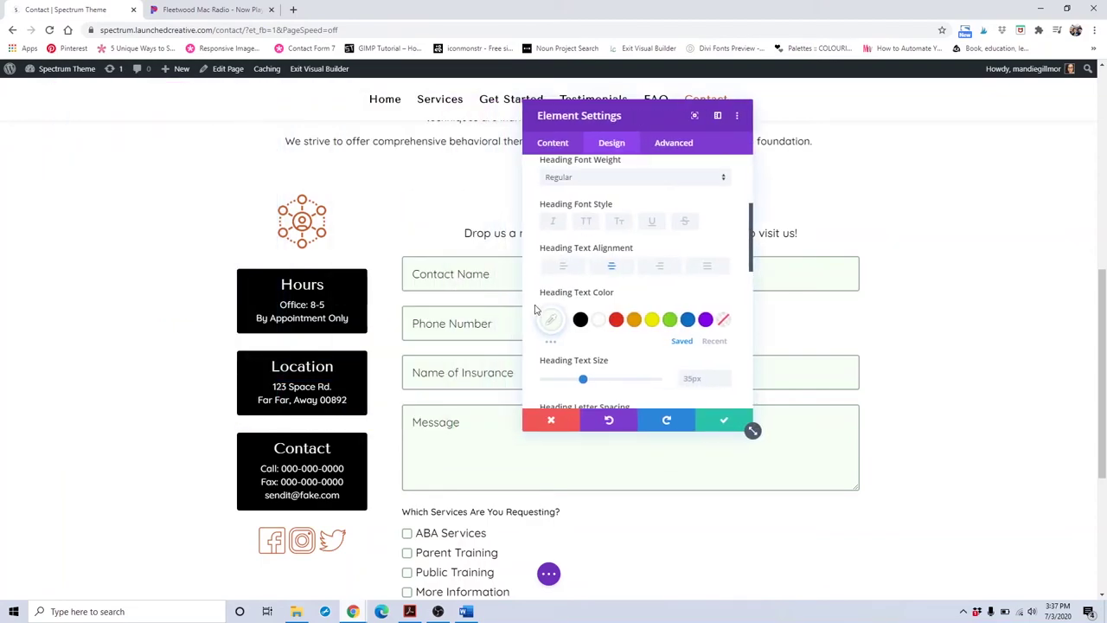
pyautogui.click(616, 320)
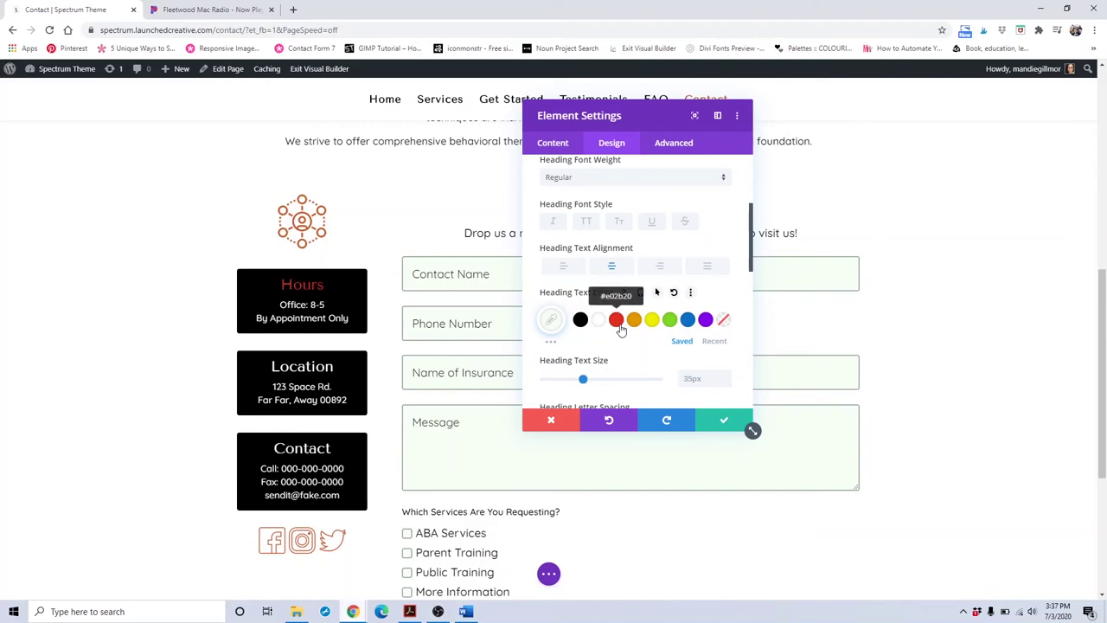
pyautogui.scroll(-1, 682, 316)
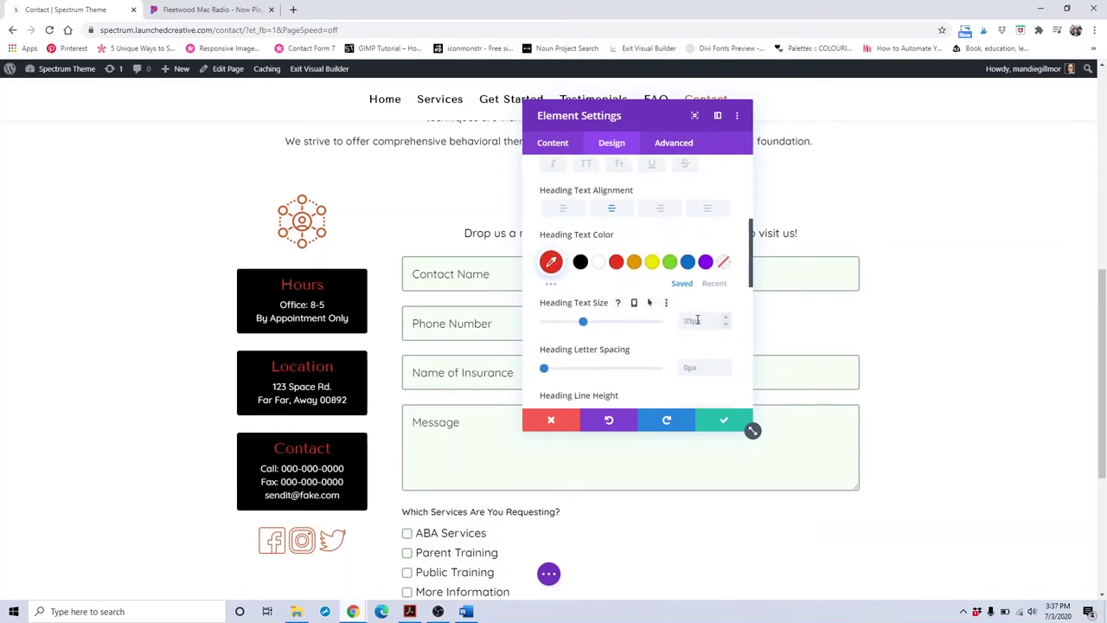
# Set the body text color of the three boxes to teal #0993a3 after trying blue #0c71c3.
pyautogui.scroll(-8, 691, 322)
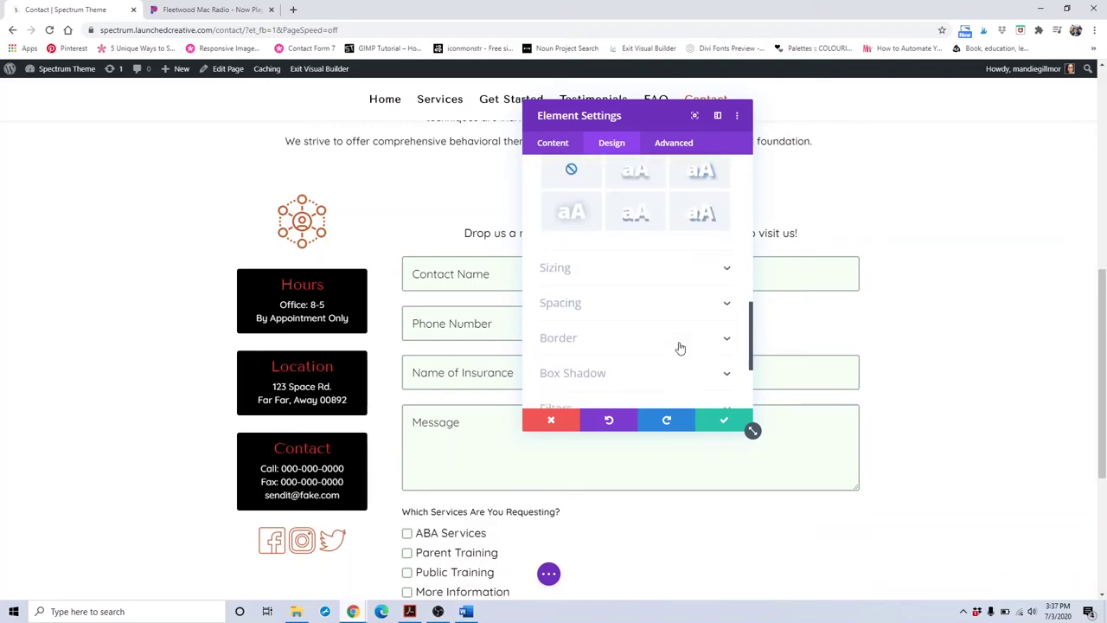
pyautogui.scroll(10, 668, 320)
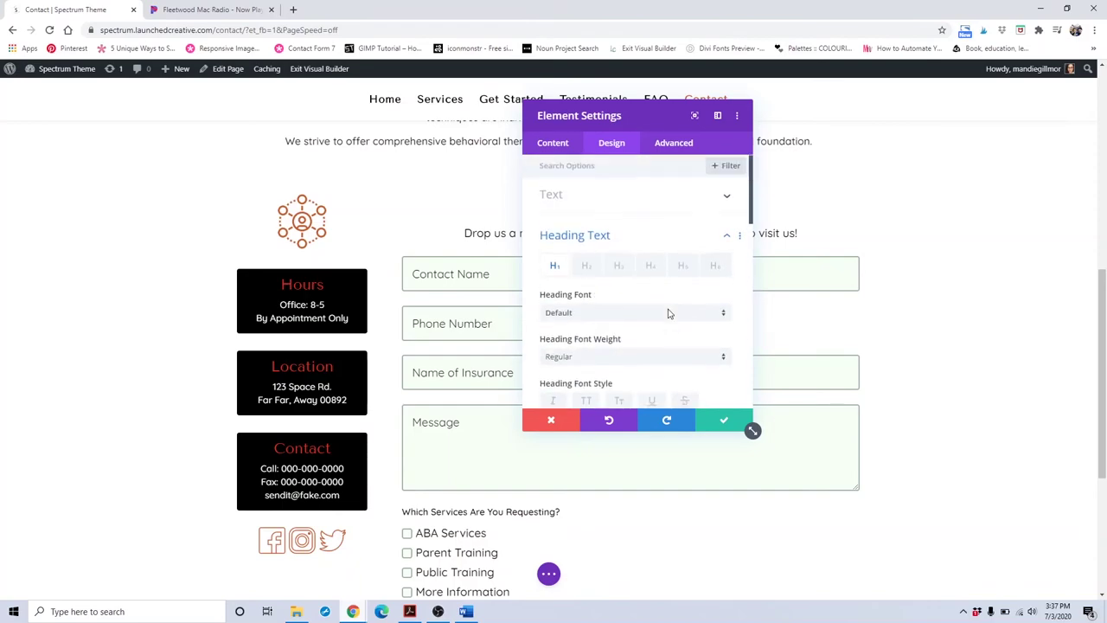
pyautogui.click(634, 197)
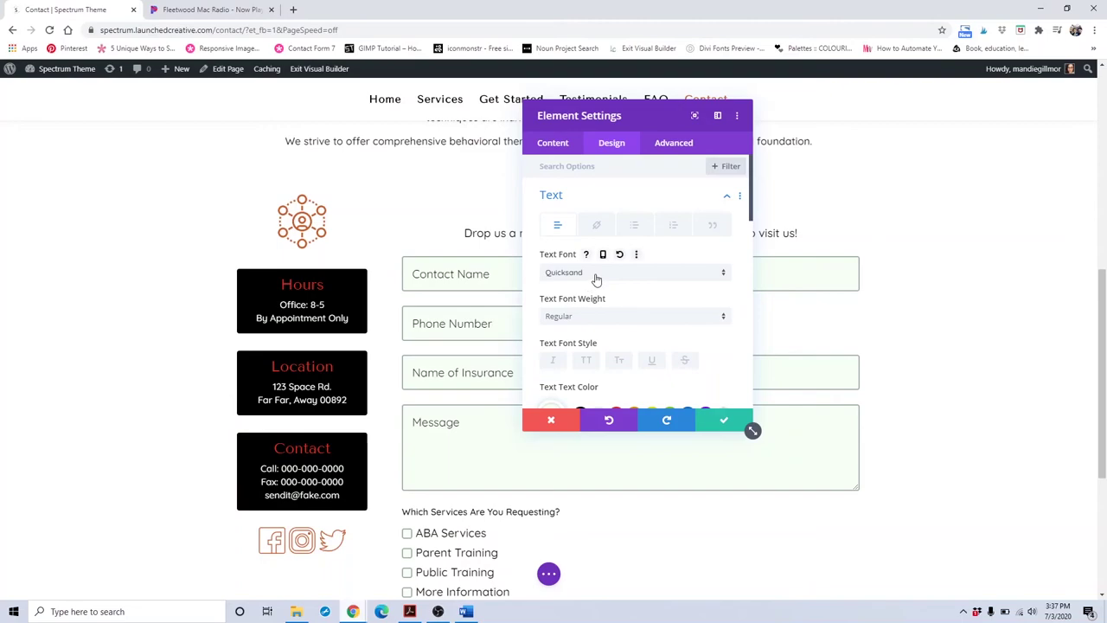
pyautogui.scroll(-3, 595, 279)
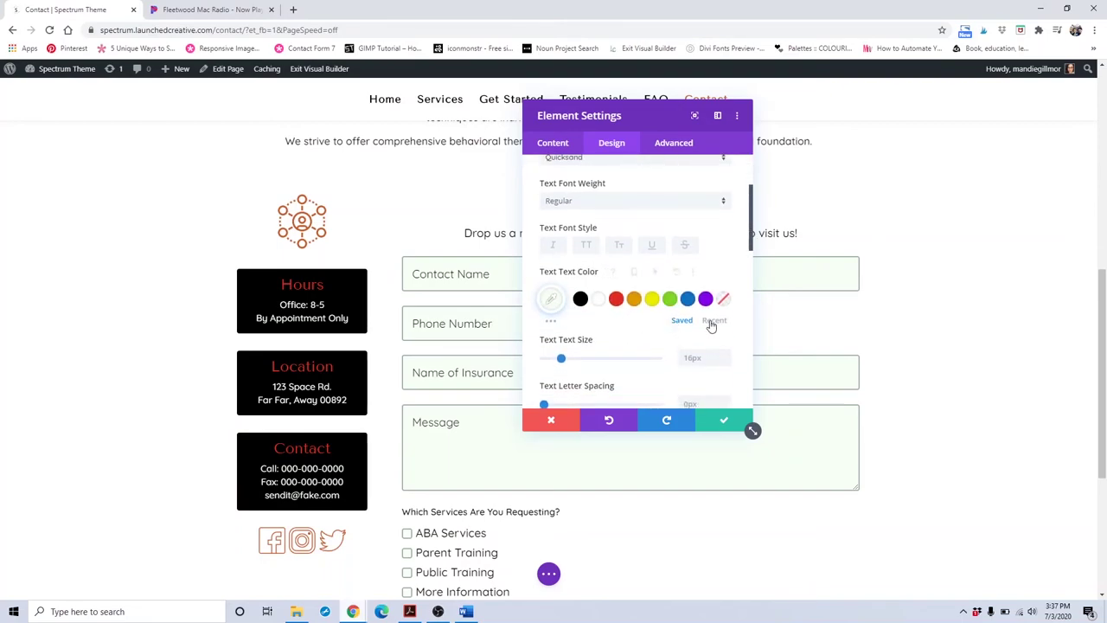
pyautogui.click(713, 320)
pyautogui.click(634, 299)
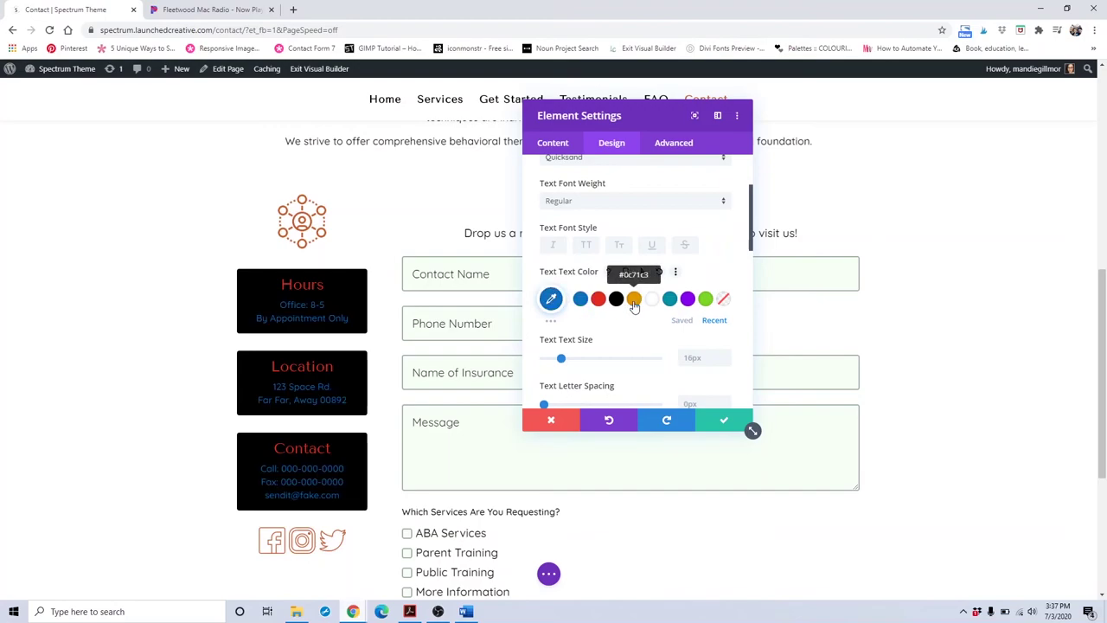
pyautogui.scroll(-2, 636, 307)
pyautogui.click(669, 242)
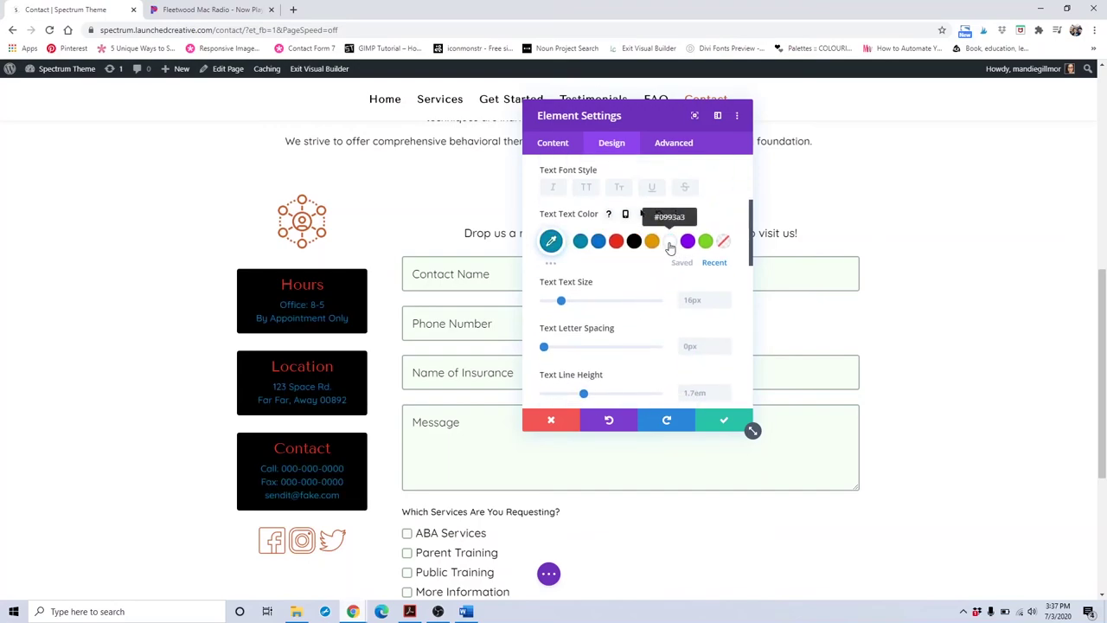
pyautogui.scroll(-2, 669, 248)
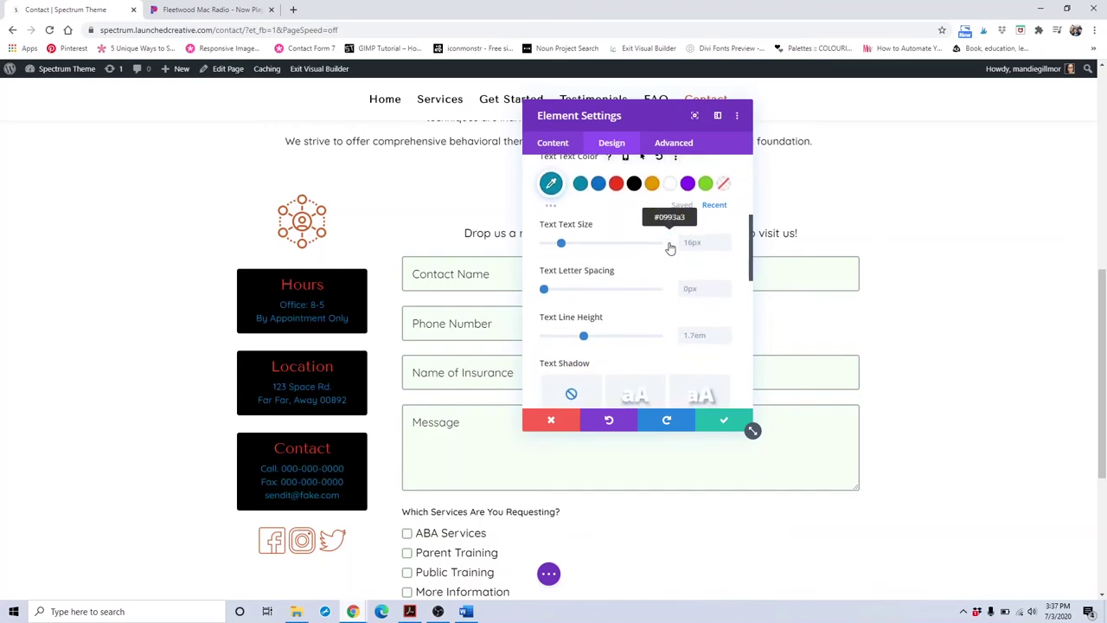
# Set the body text size of the three selected boxes to 18px and give them a 2px solid red border.
pyautogui.click(726, 240)
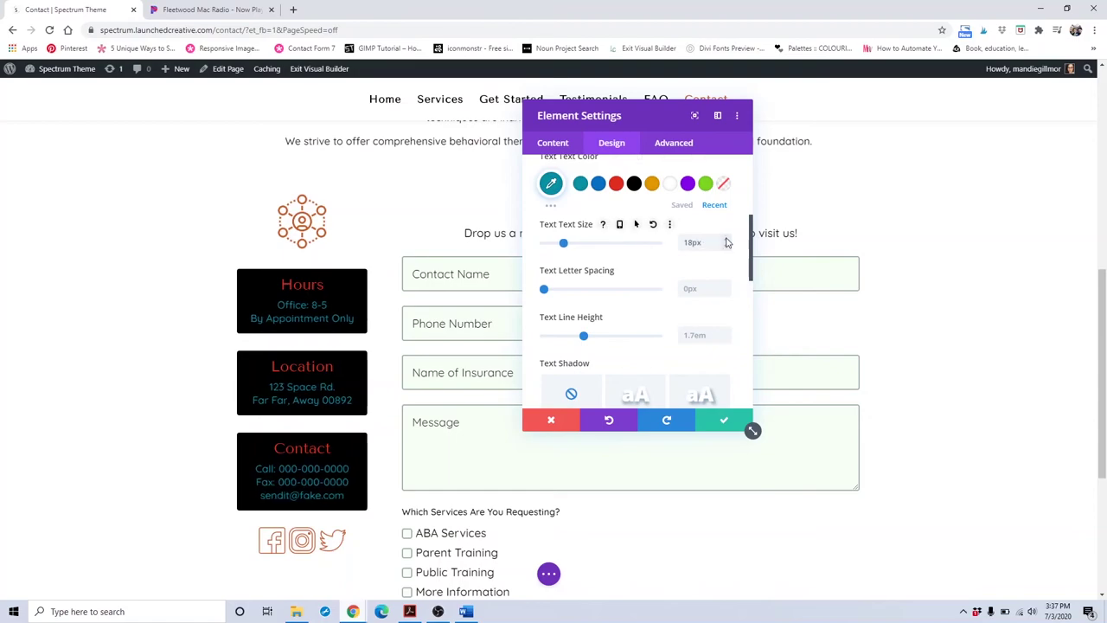
pyautogui.scroll(-6, 726, 243)
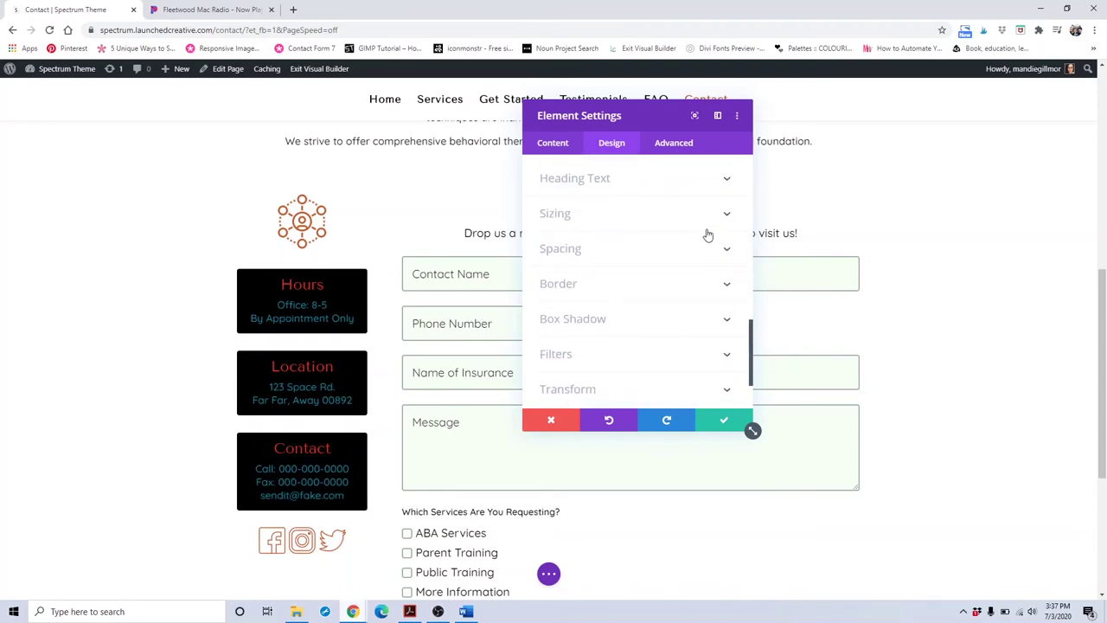
pyautogui.click(626, 284)
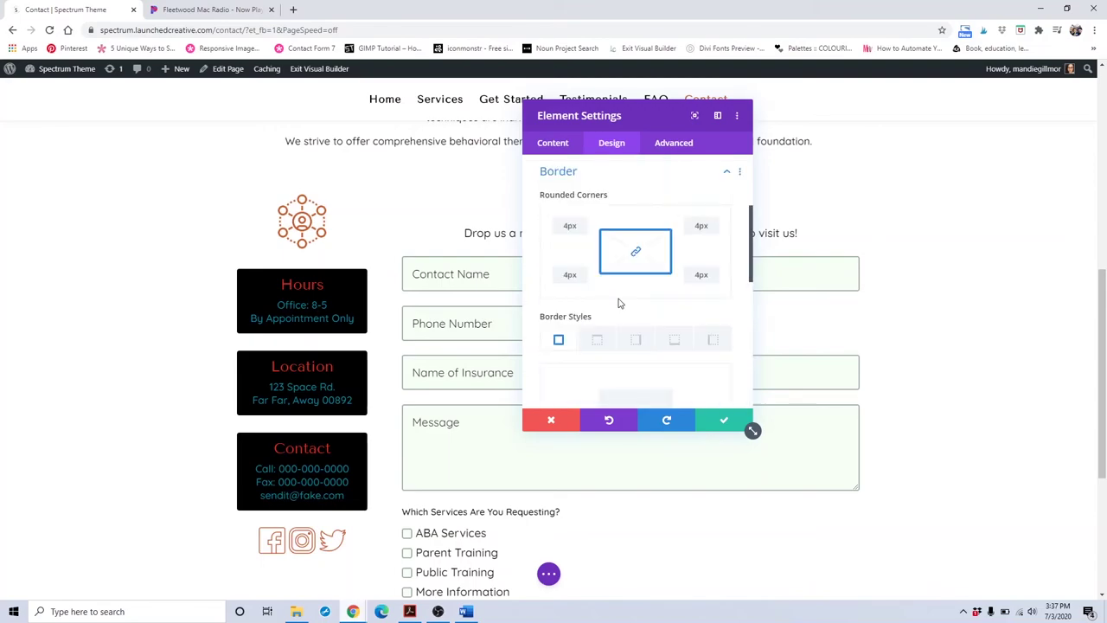
pyautogui.scroll(-1, 619, 302)
pyautogui.scroll(-2, 621, 300)
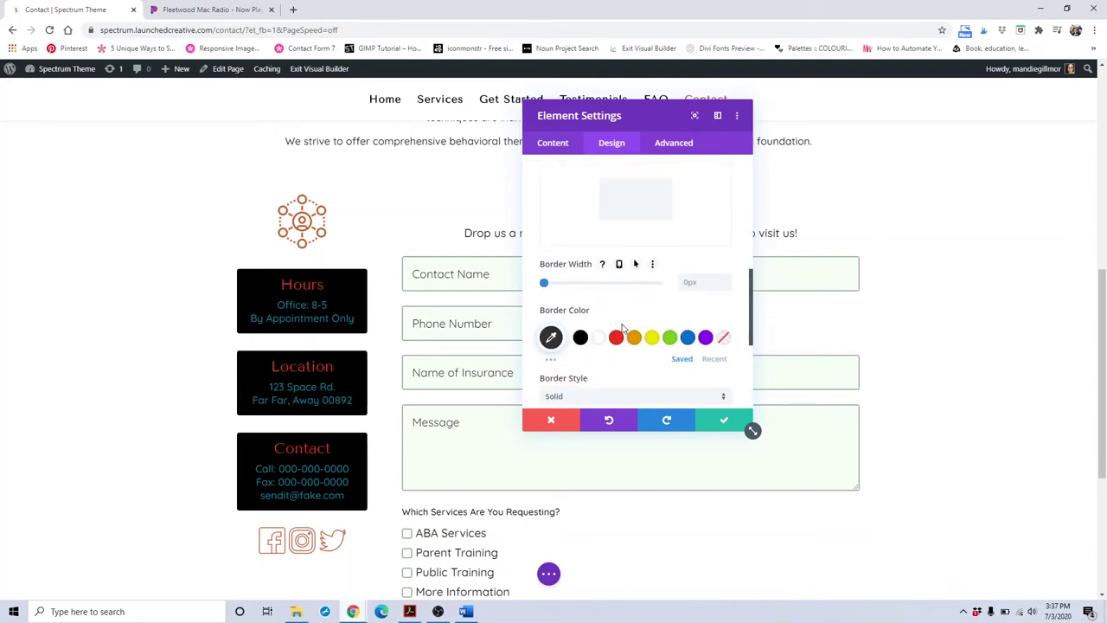
pyautogui.click(616, 262)
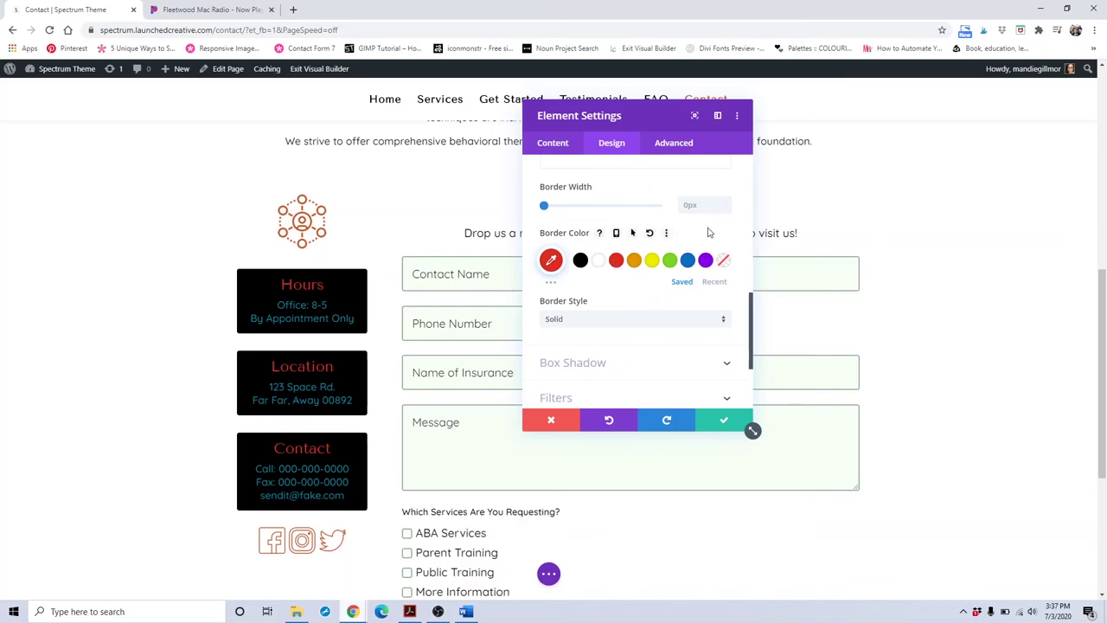
pyautogui.click(725, 204)
pyautogui.click(724, 204)
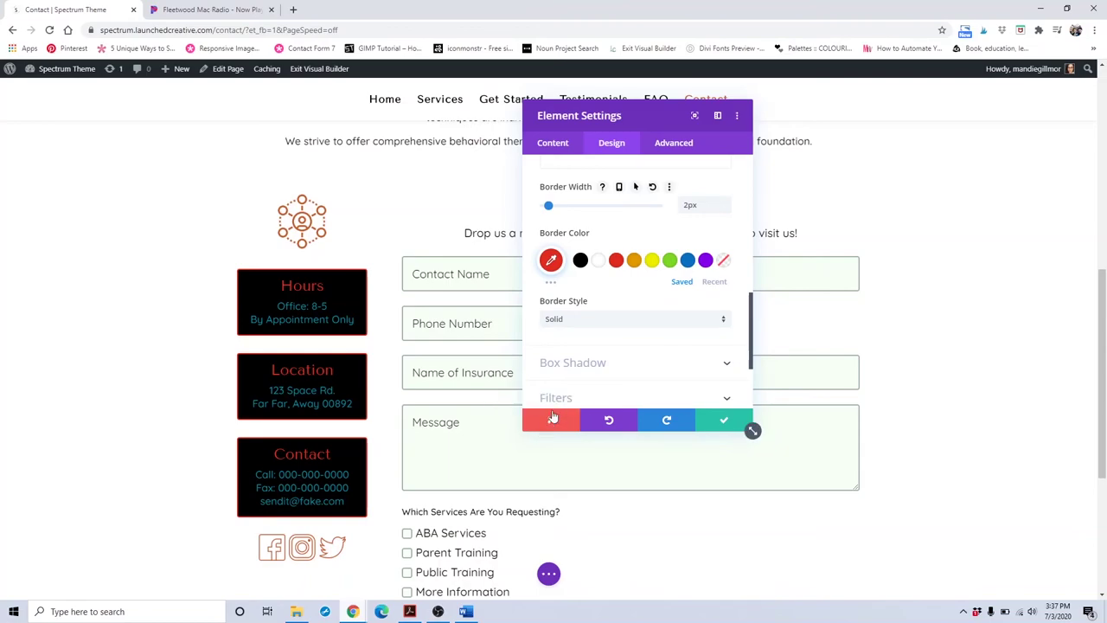
# Discard all bulk styling changes made to the Hours, Location and Contact boxes.
pyautogui.click(568, 147)
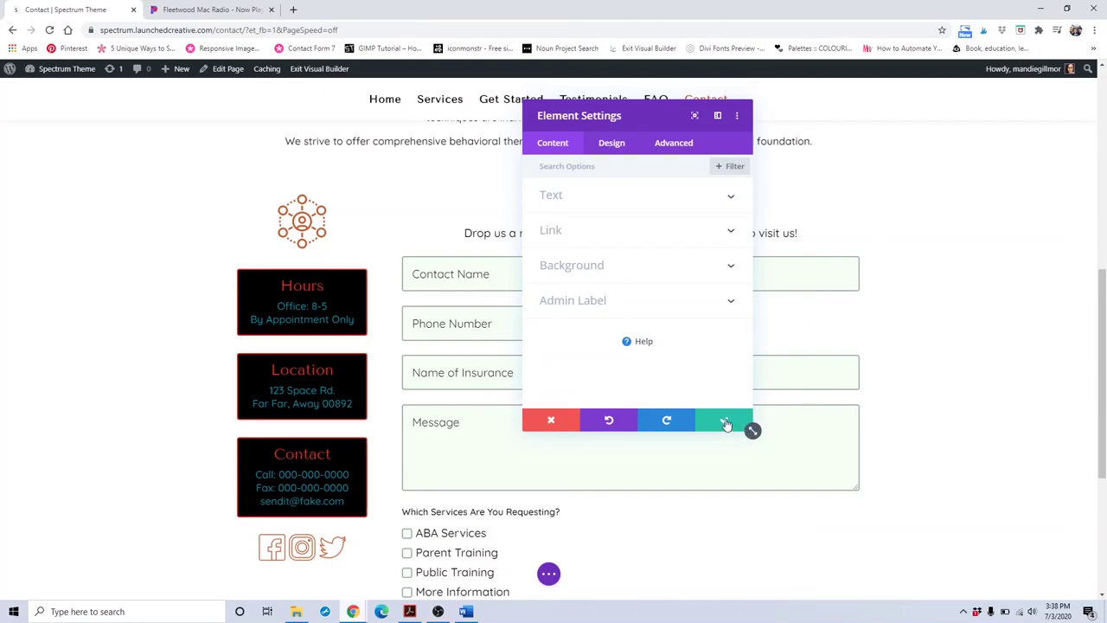
pyautogui.click(550, 421)
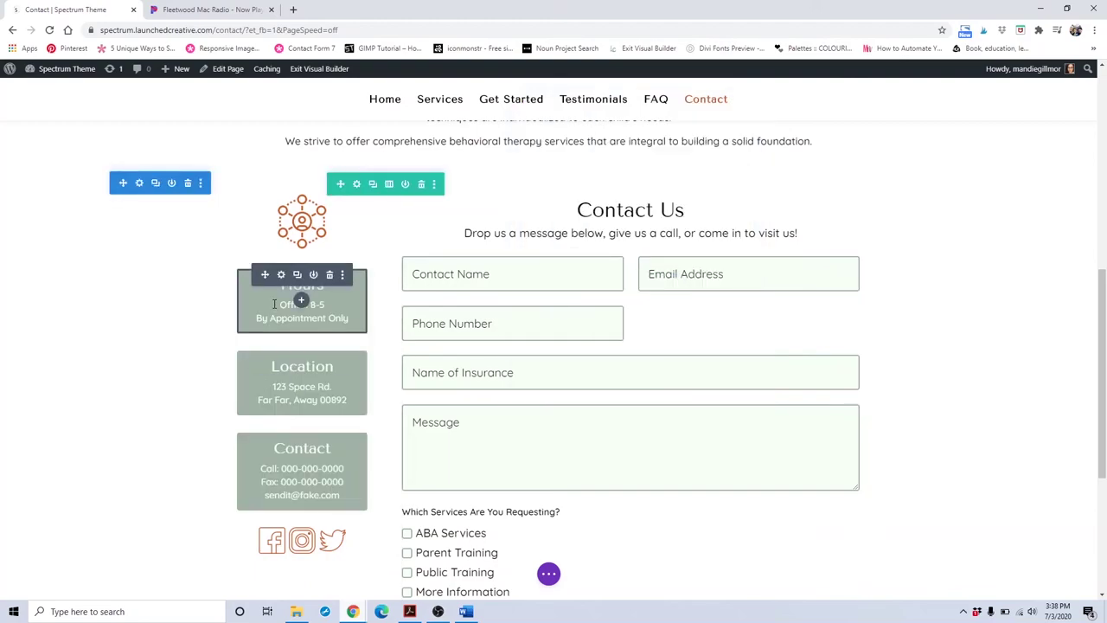
# Examine the editable body text in the Hours box's settings and close them without changes.
pyautogui.click(281, 275)
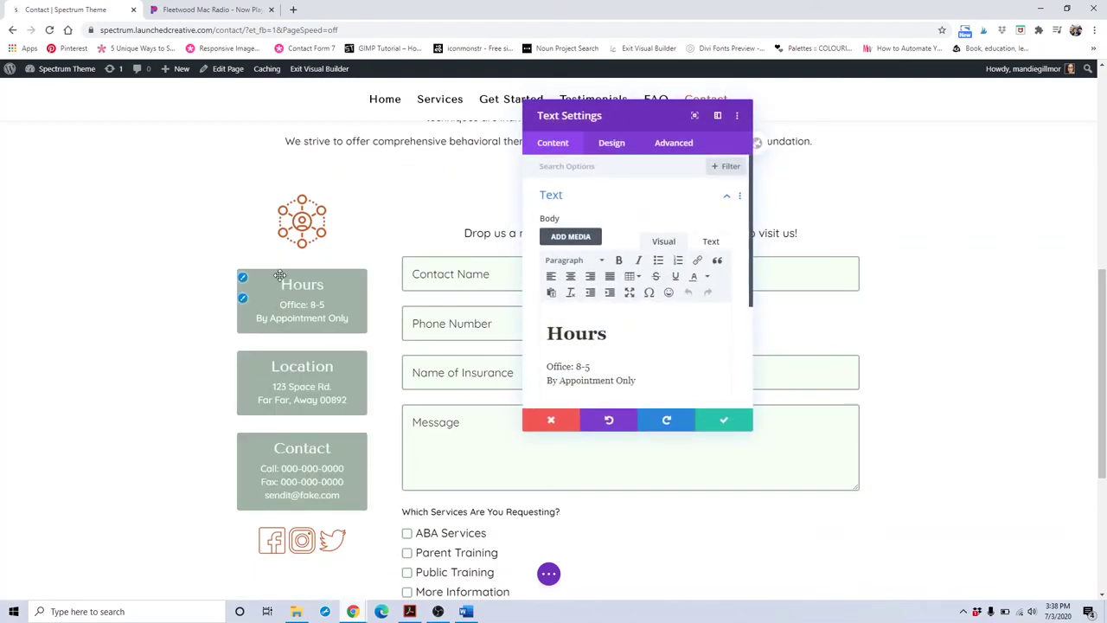
pyautogui.scroll(-2, 581, 363)
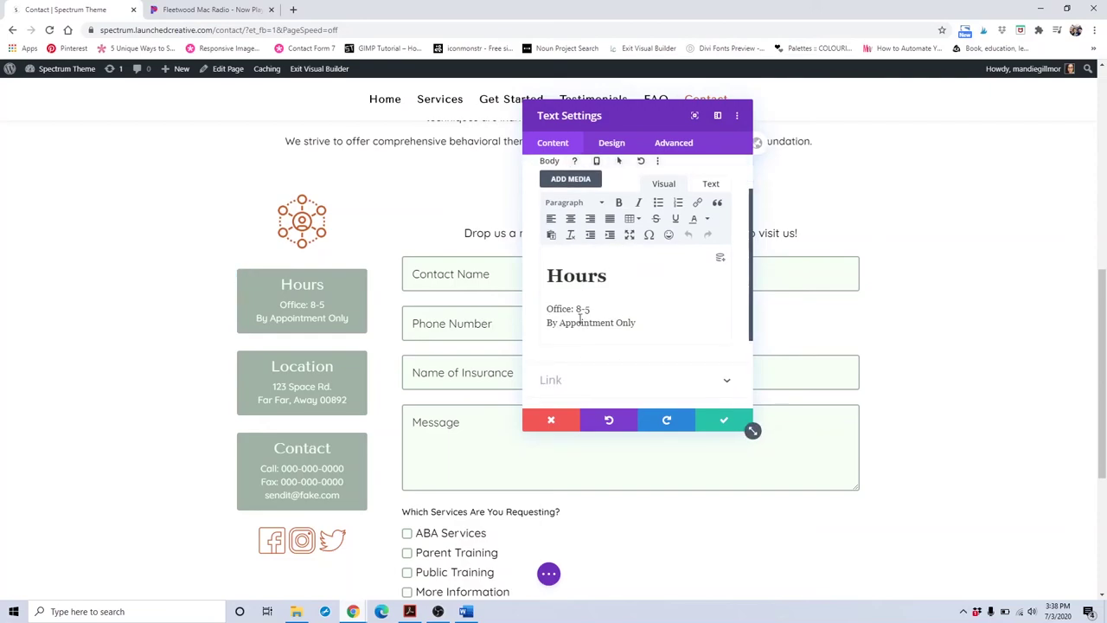
pyautogui.click(545, 421)
pyautogui.scroll(-2, 544, 421)
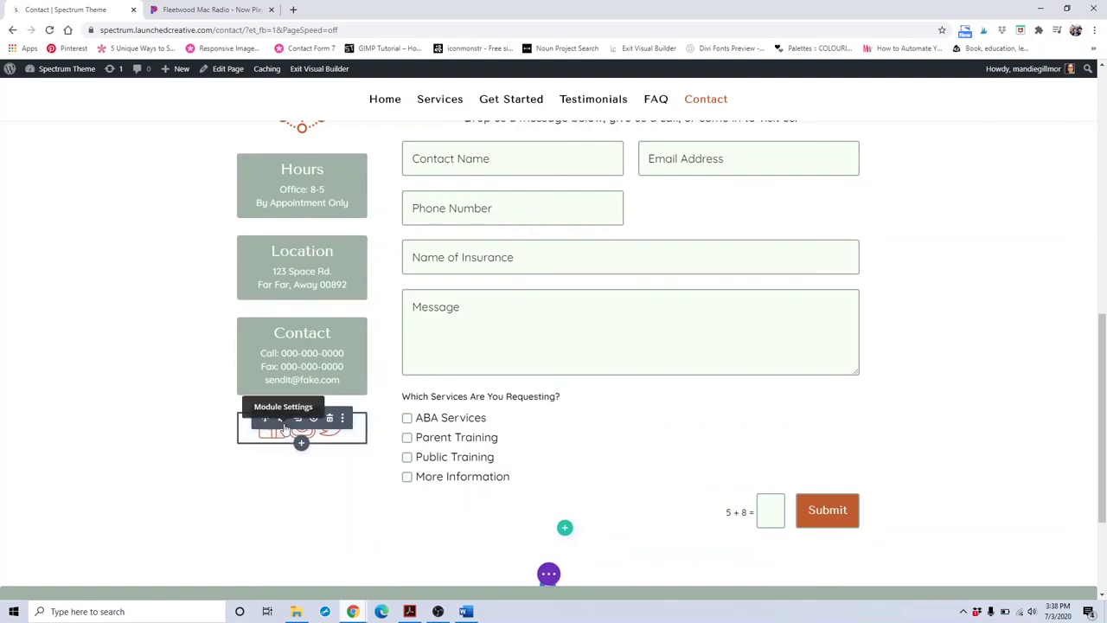
pyautogui.click(281, 415)
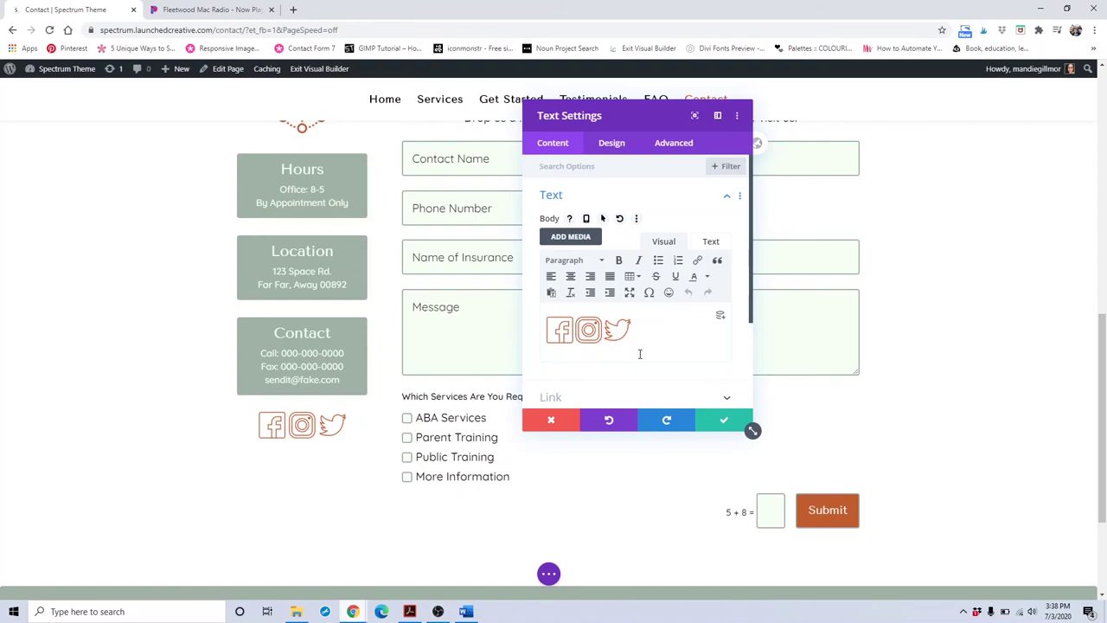
pyautogui.click(560, 333)
pyautogui.click(697, 261)
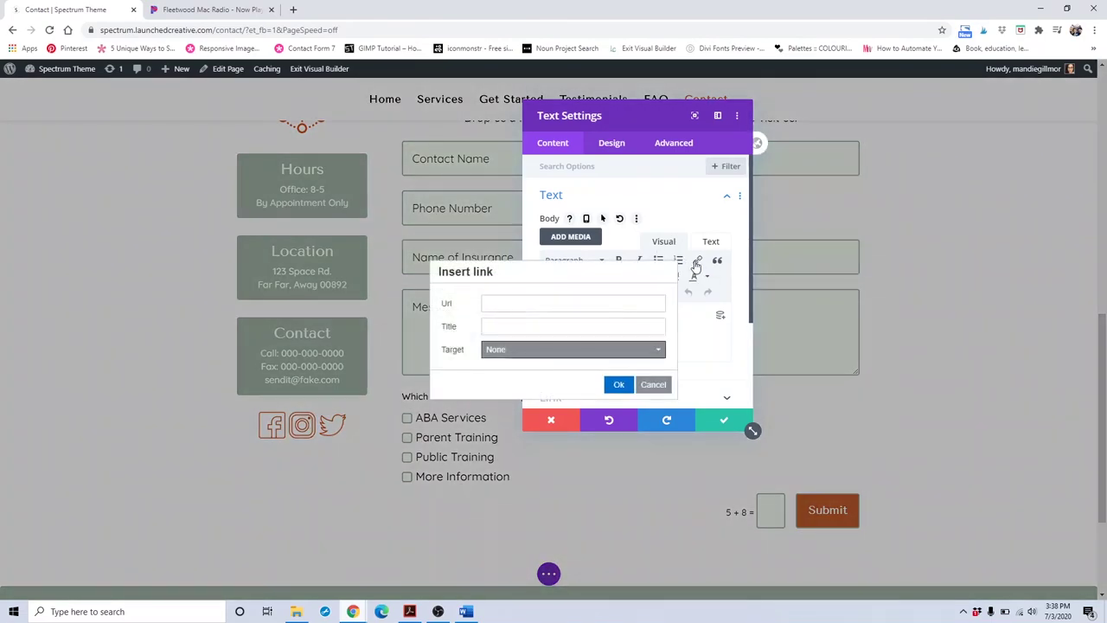
pyautogui.click(603, 304)
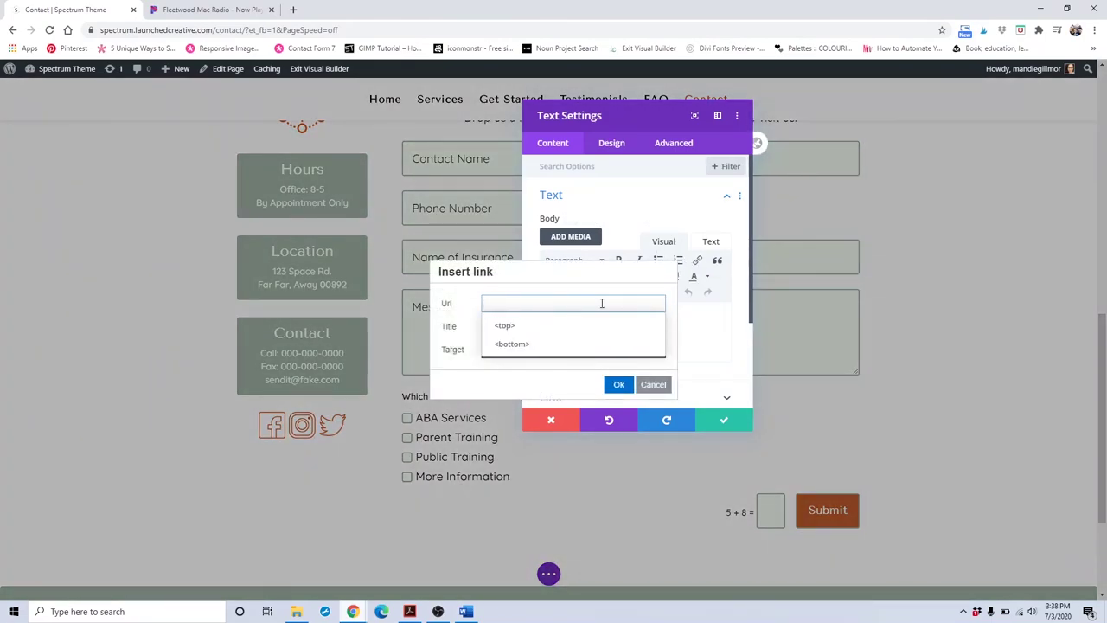
pyautogui.write('https://facebook.com/yourbusinessname')
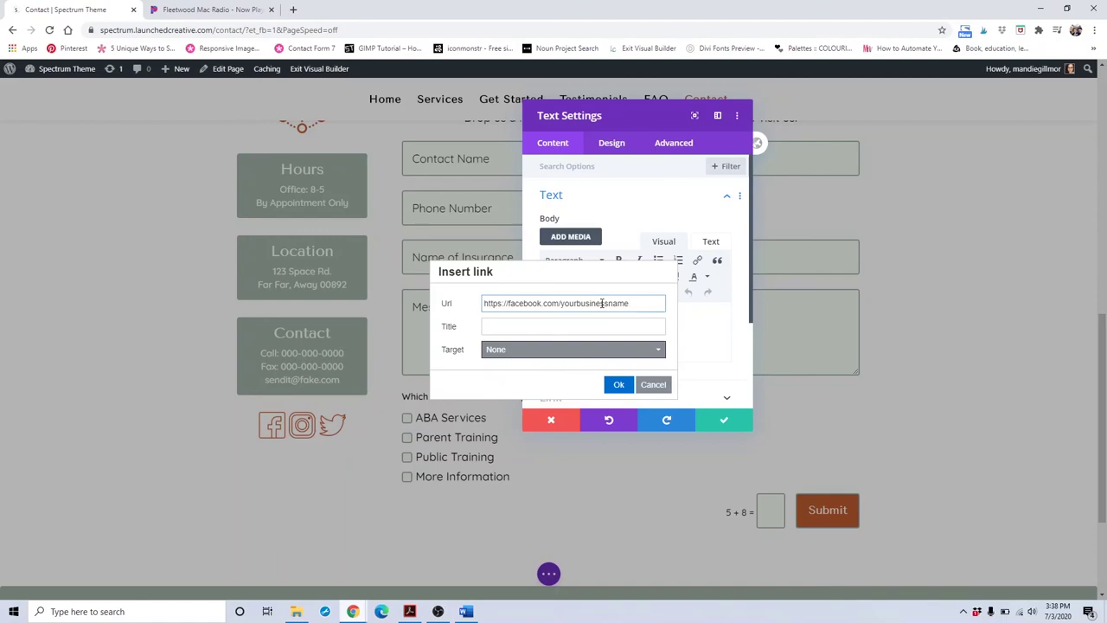
pyautogui.click(562, 350)
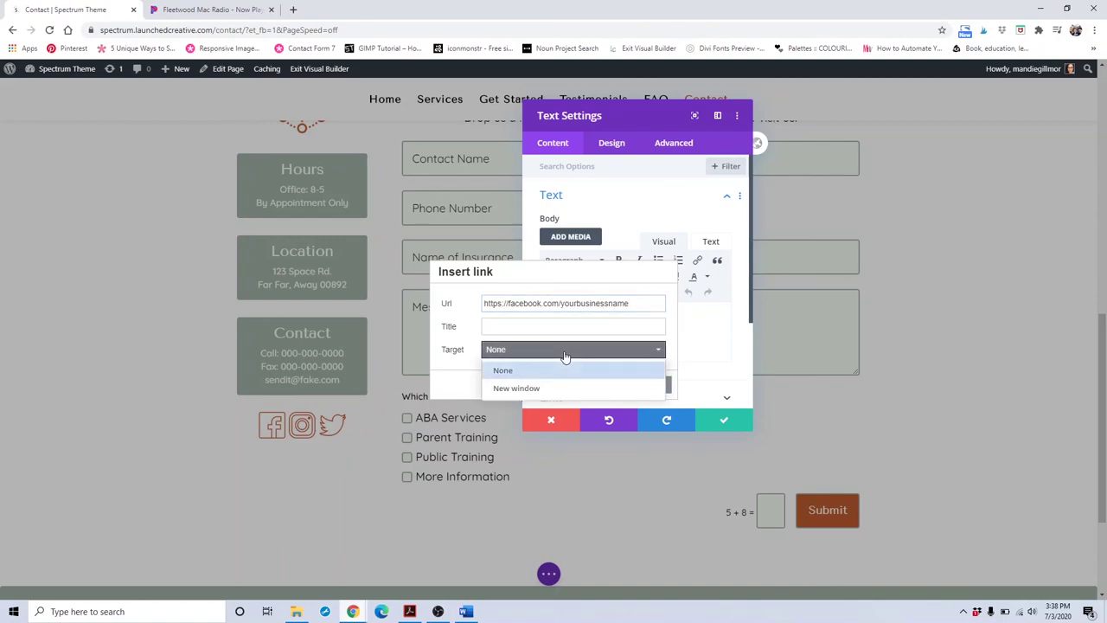
pyautogui.click(520, 389)
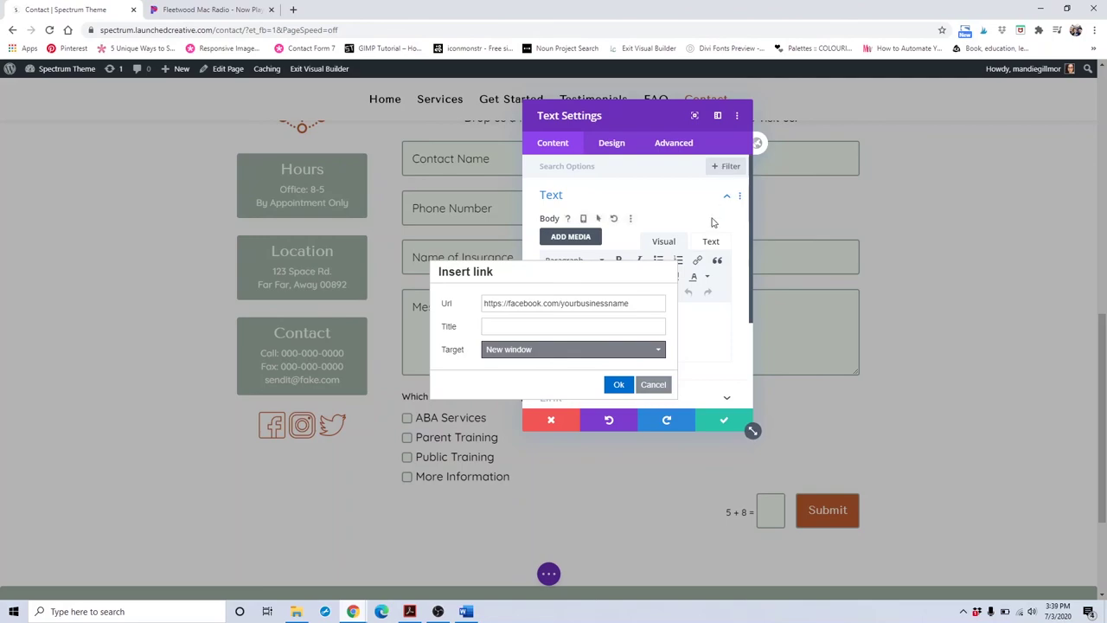
pyautogui.click(653, 385)
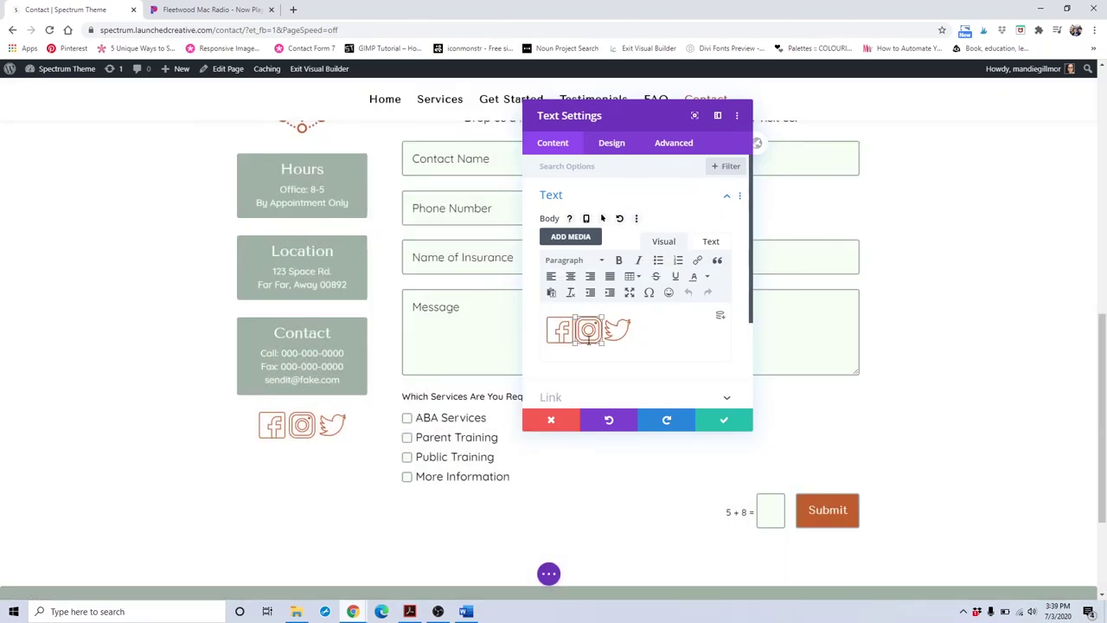
pyautogui.click(696, 260)
pyautogui.click(532, 299)
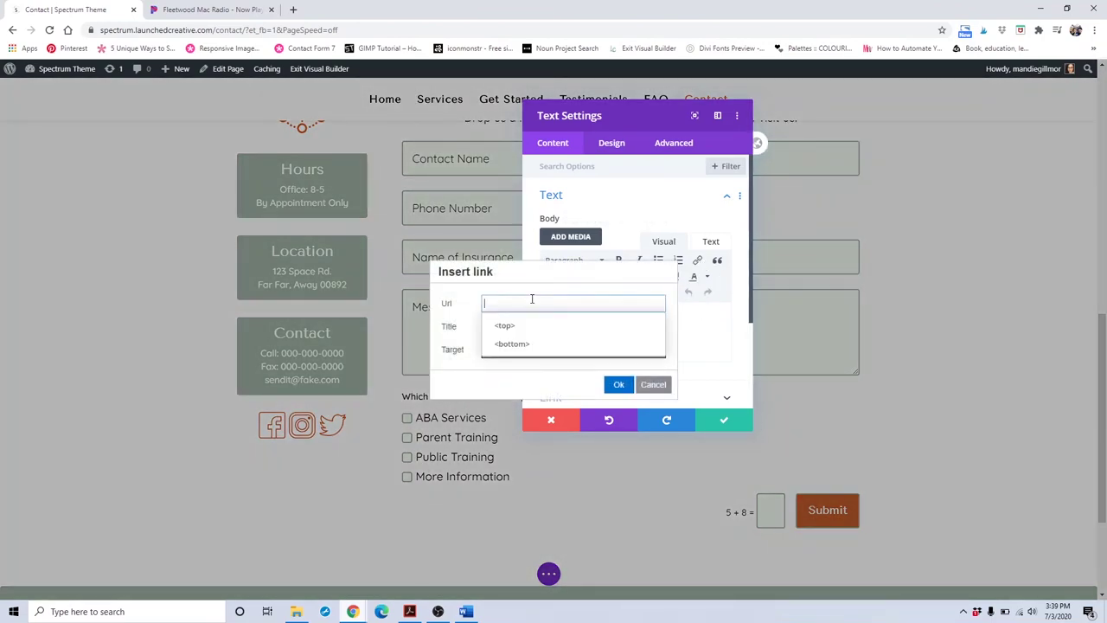
pyautogui.write('https://instagram.com/')
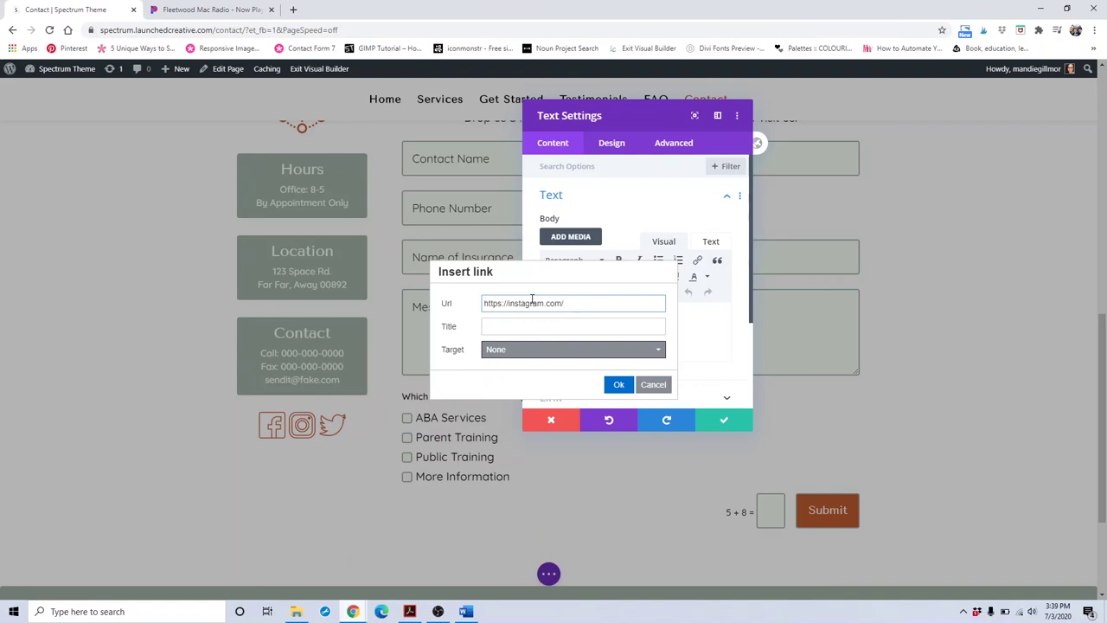
pyautogui.click(523, 348)
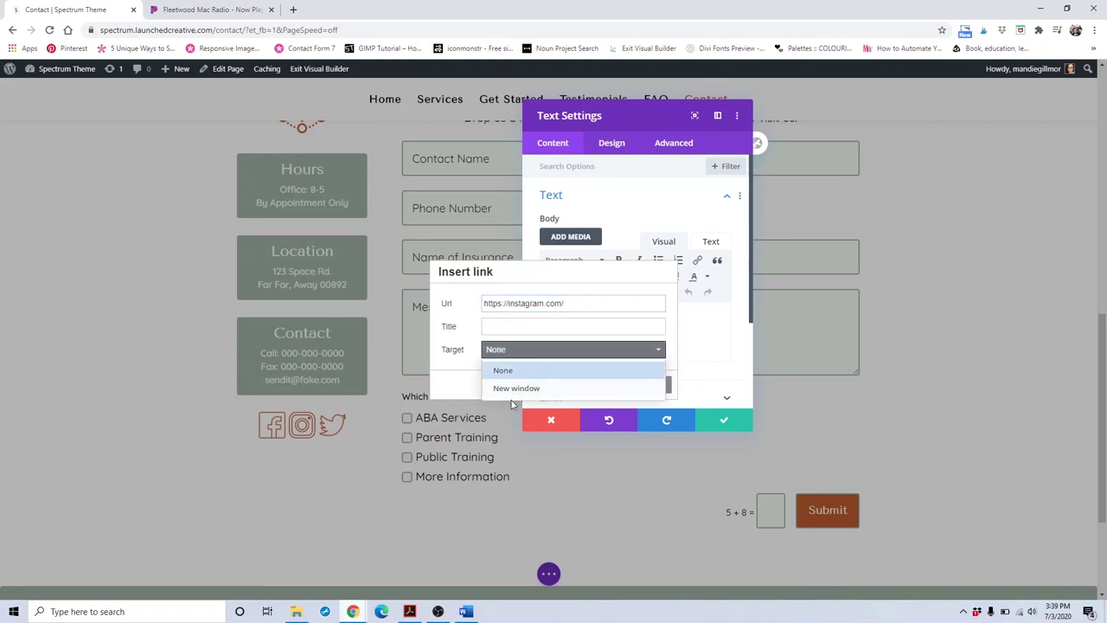
pyautogui.click(465, 385)
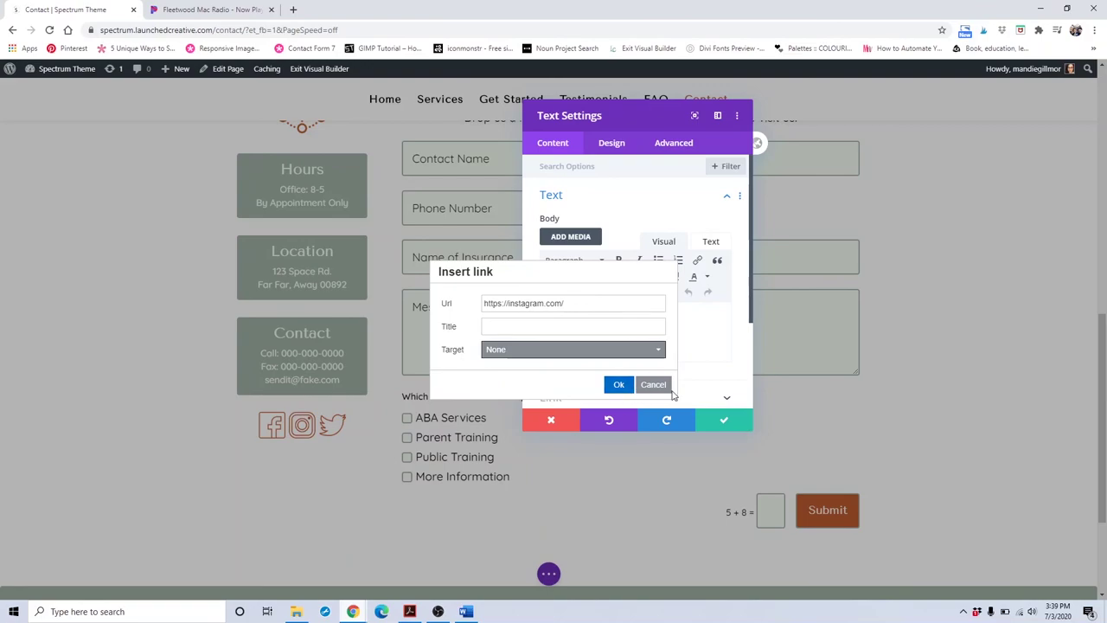
pyautogui.click(659, 391)
pyautogui.click(622, 331)
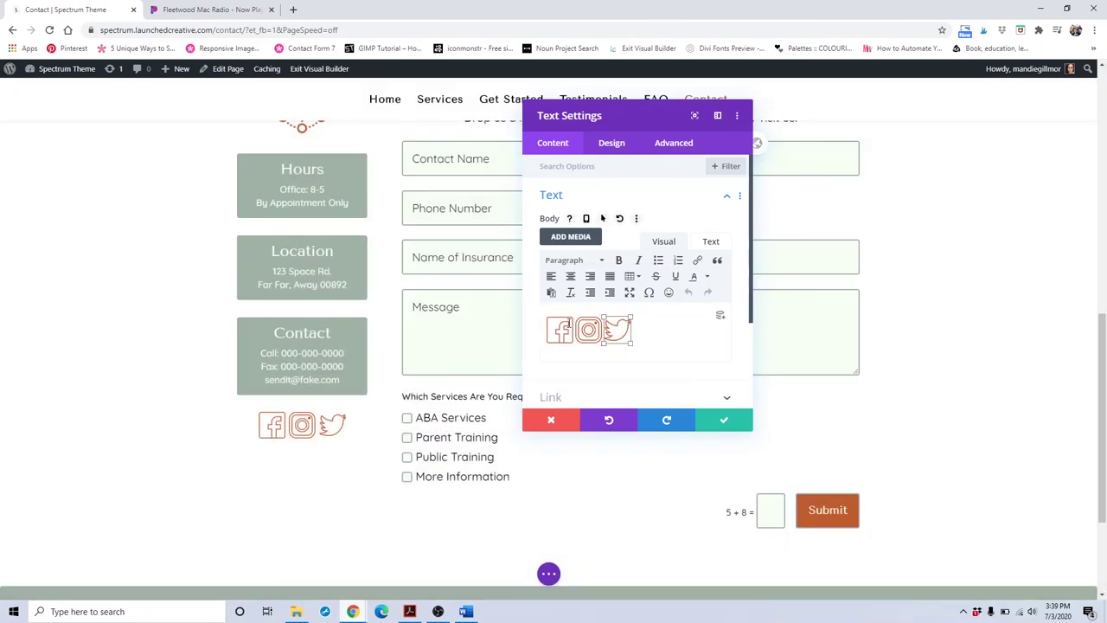
pyautogui.click(564, 421)
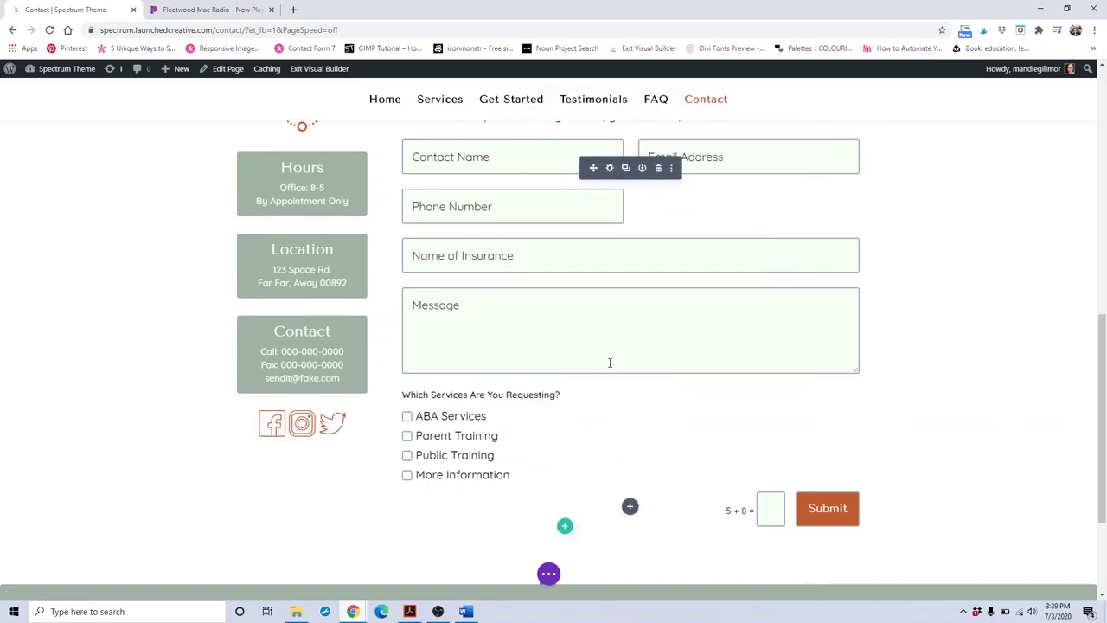
pyautogui.scroll(-2, 610, 362)
pyautogui.scroll(4, 610, 362)
pyautogui.scroll(1, 609, 361)
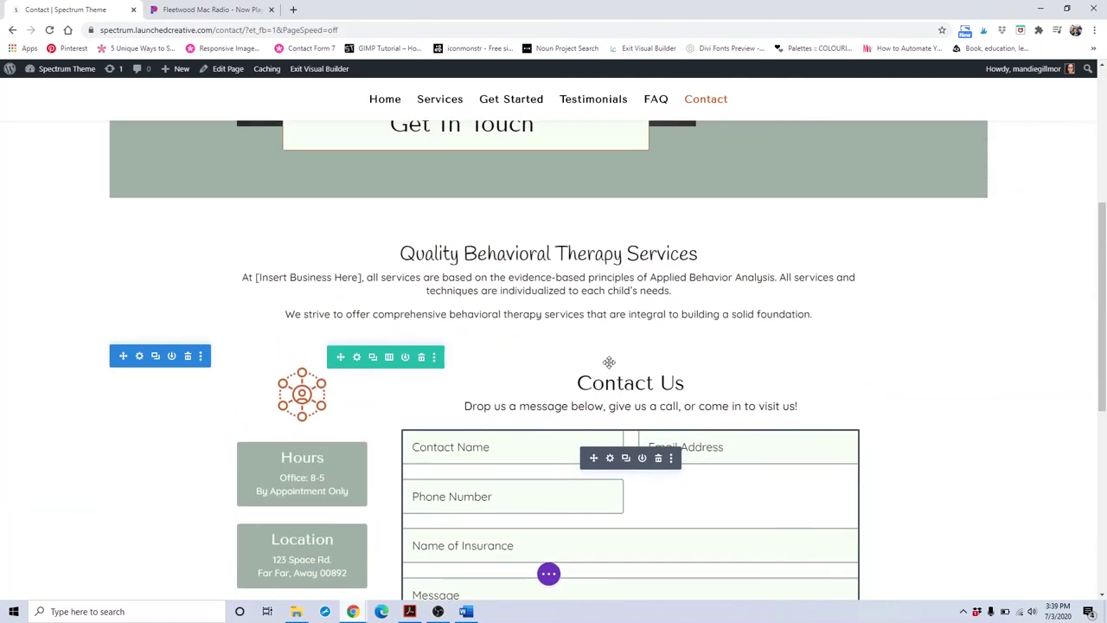